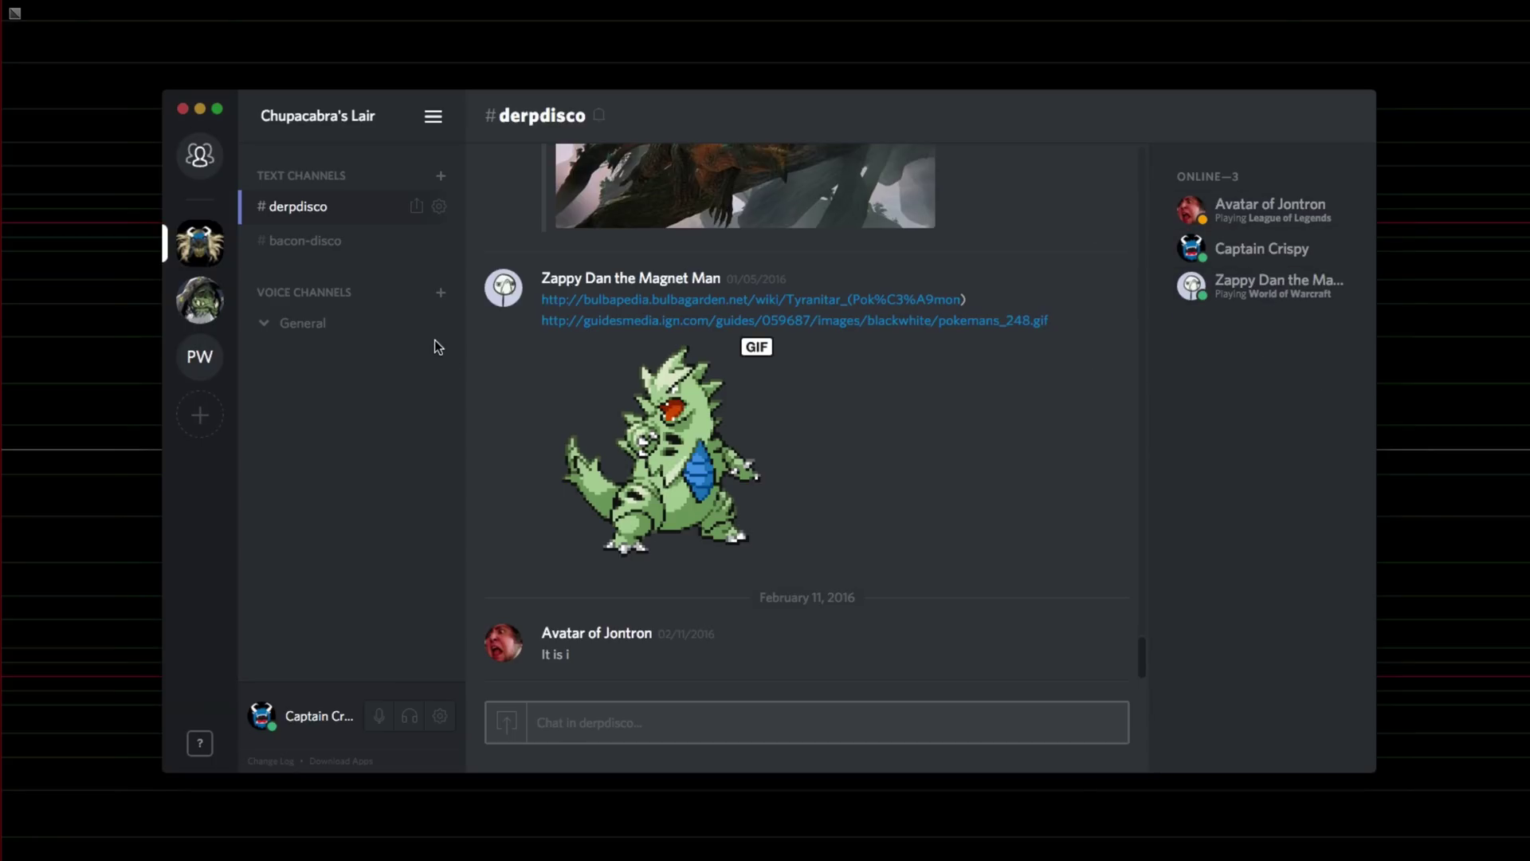
click(435, 122)
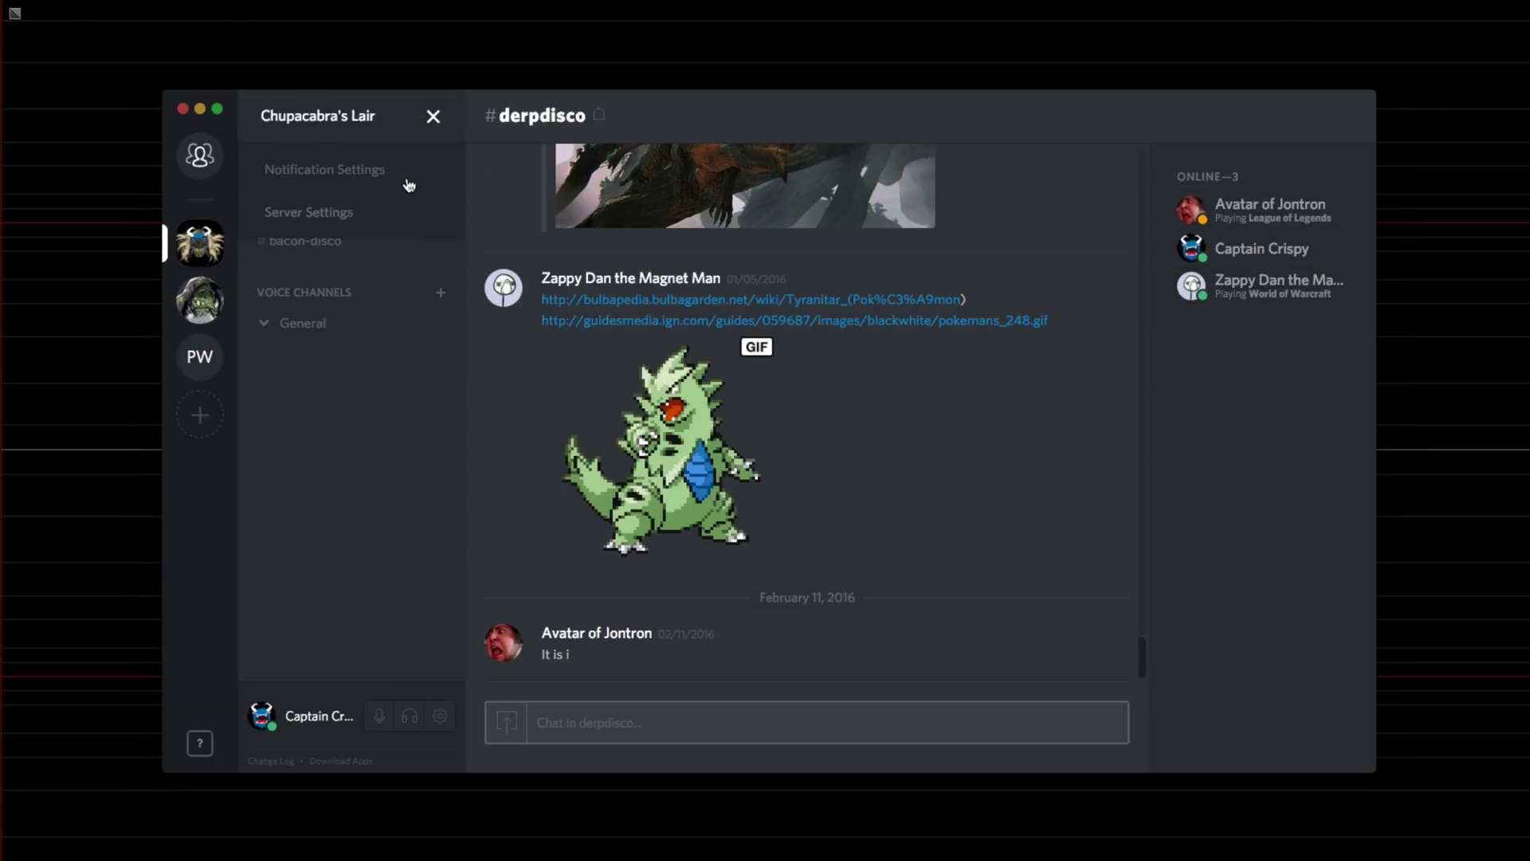
click(432, 120)
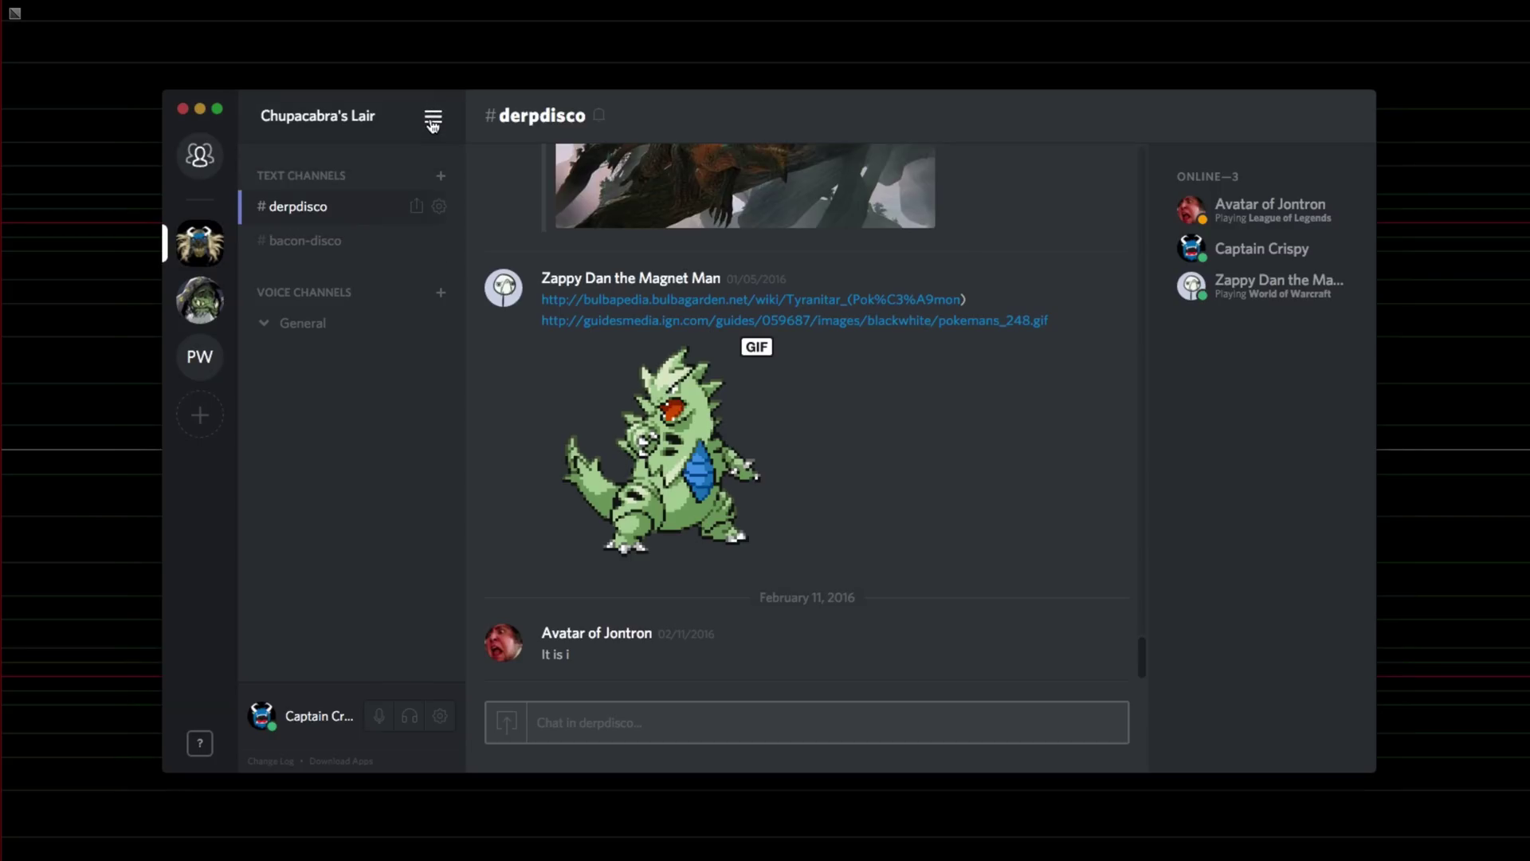
click(432, 120)
click(432, 119)
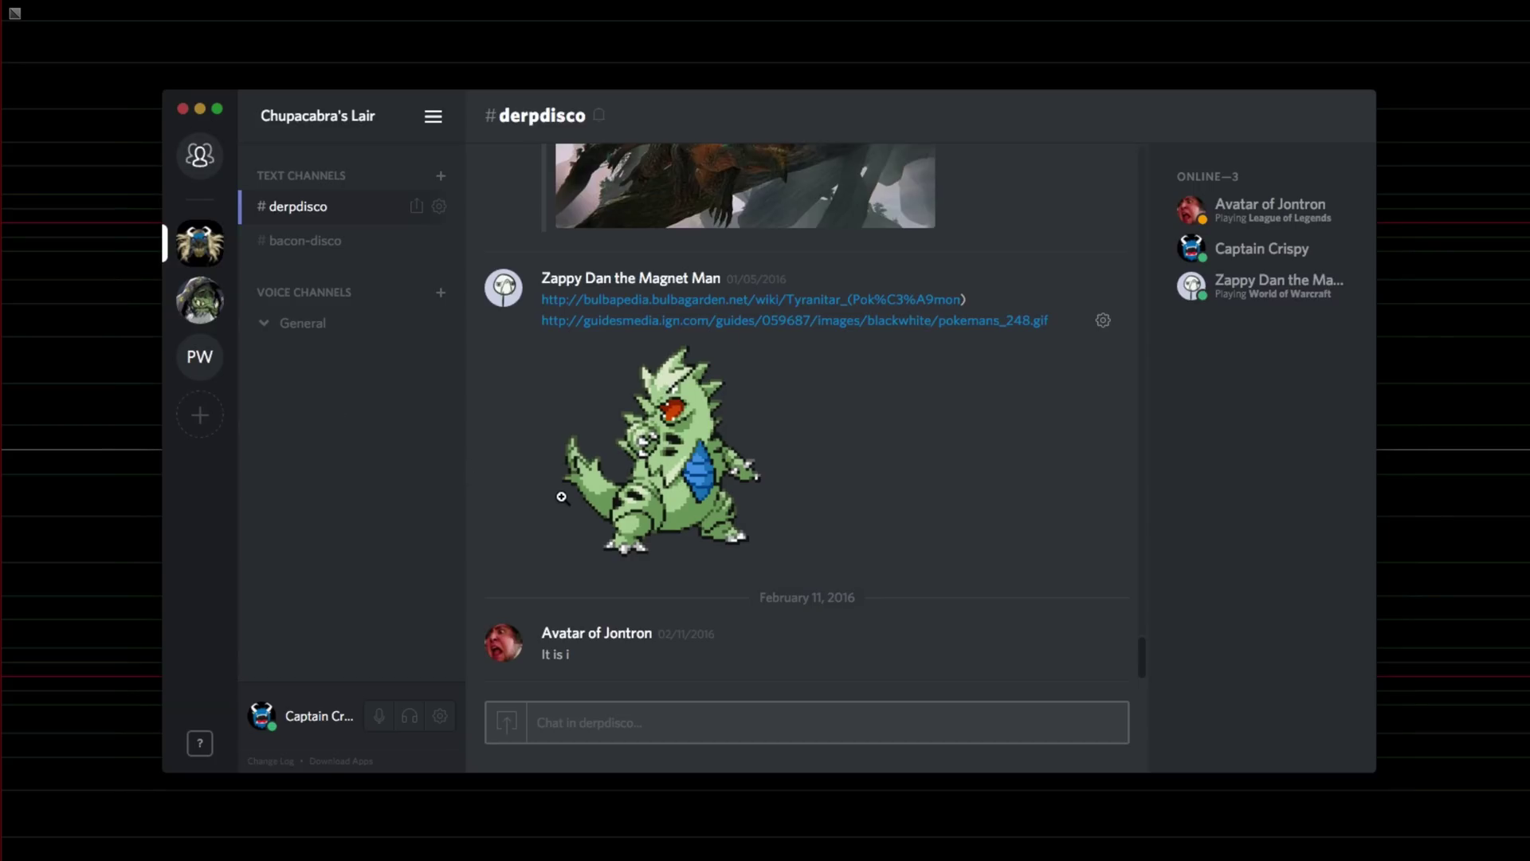
- Look through the recent message history of the derpdisco channel, including its link previews and embedded images
scroll(753, 539, up, 1)
scroll(755, 540, up, 4)
scroll(839, 494, up, 2)
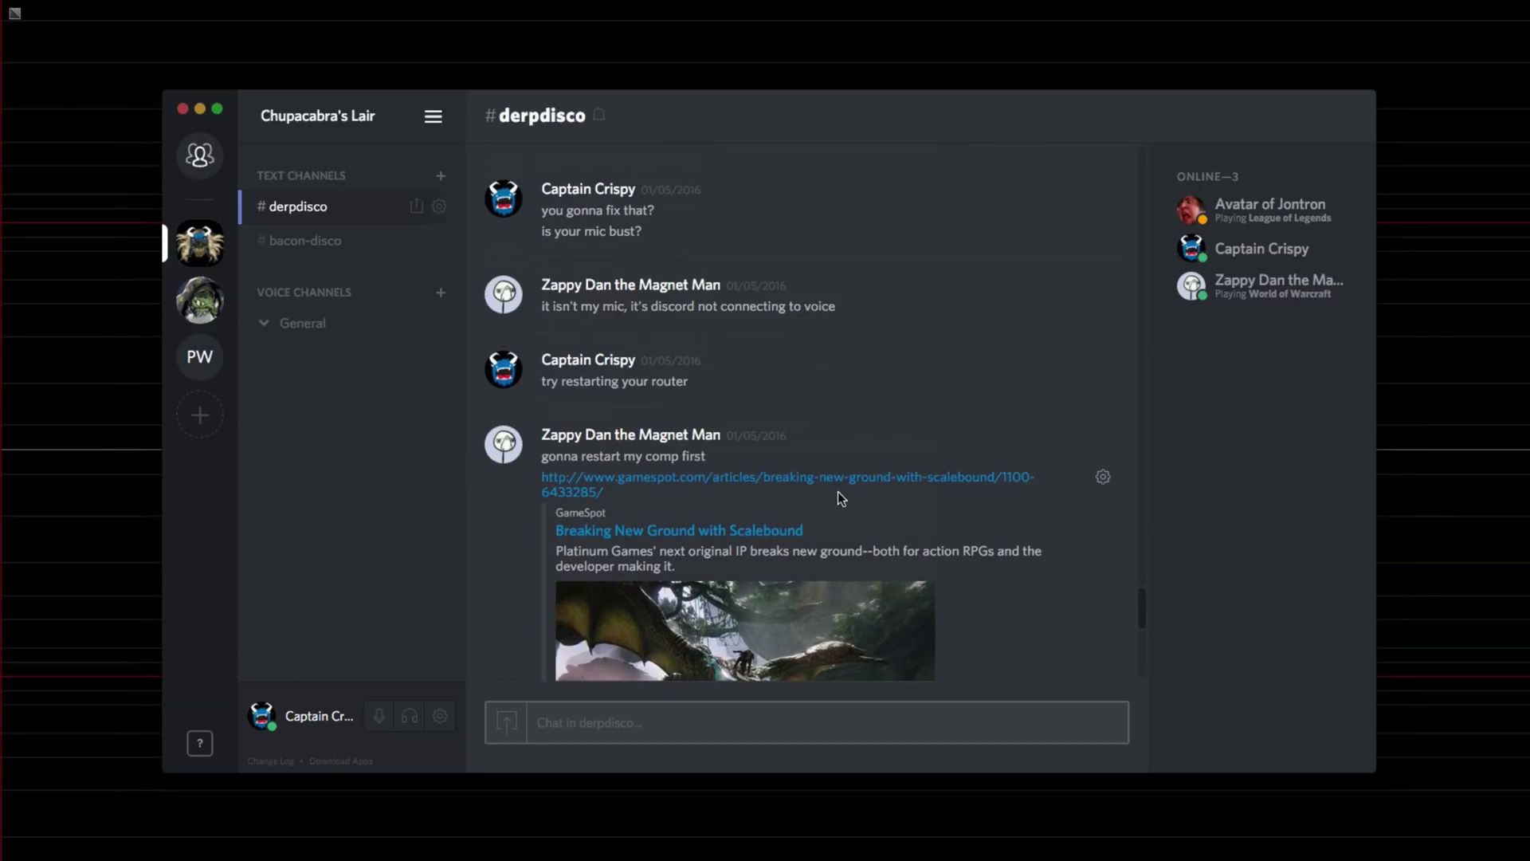
scroll(840, 500, down, 8)
scroll(708, 361, up, 3)
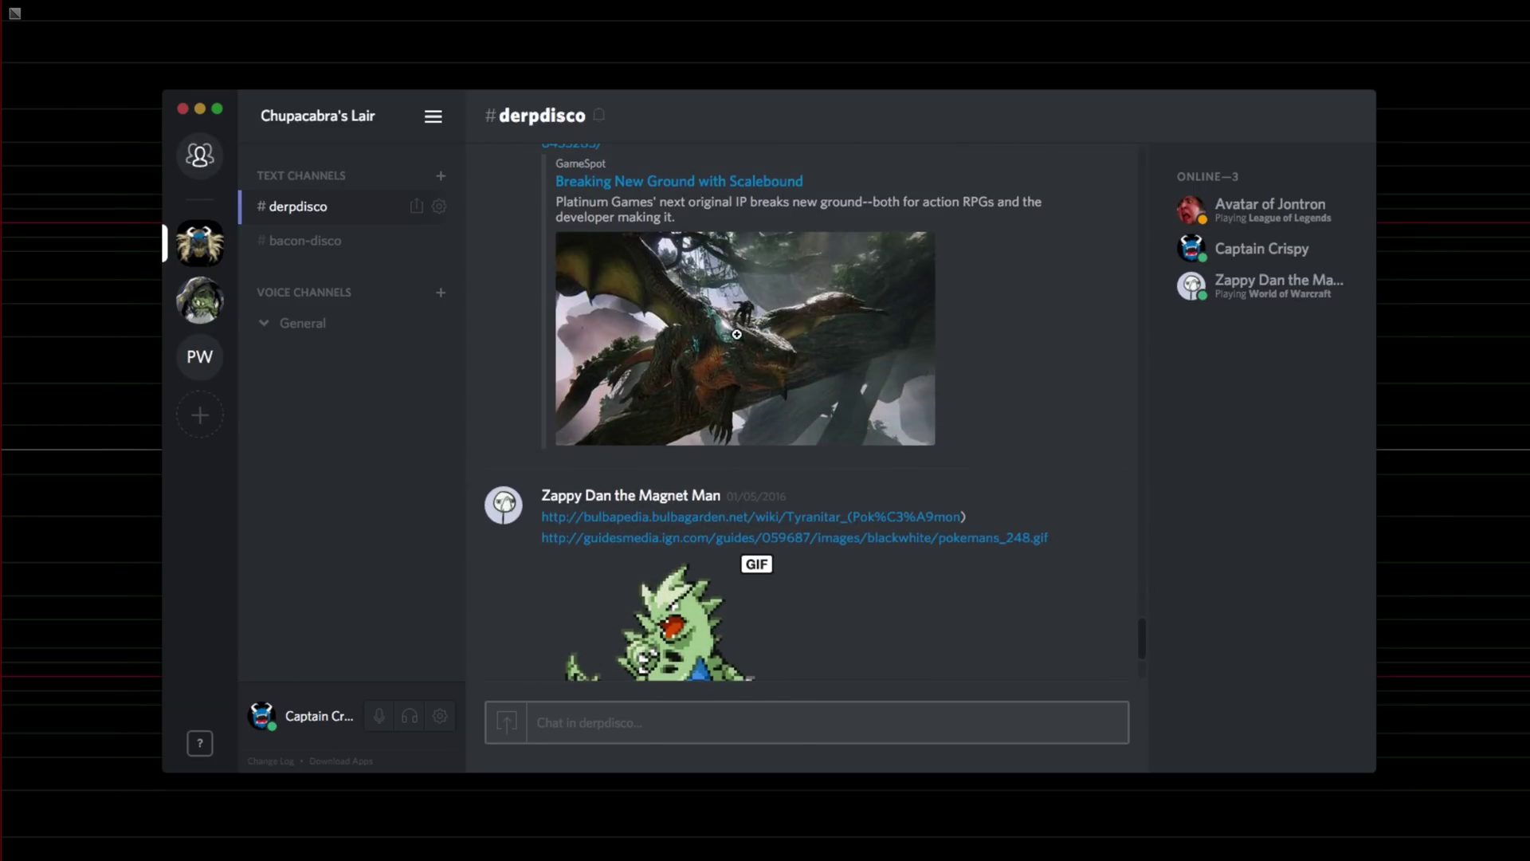
scroll(709, 362, down, 3)
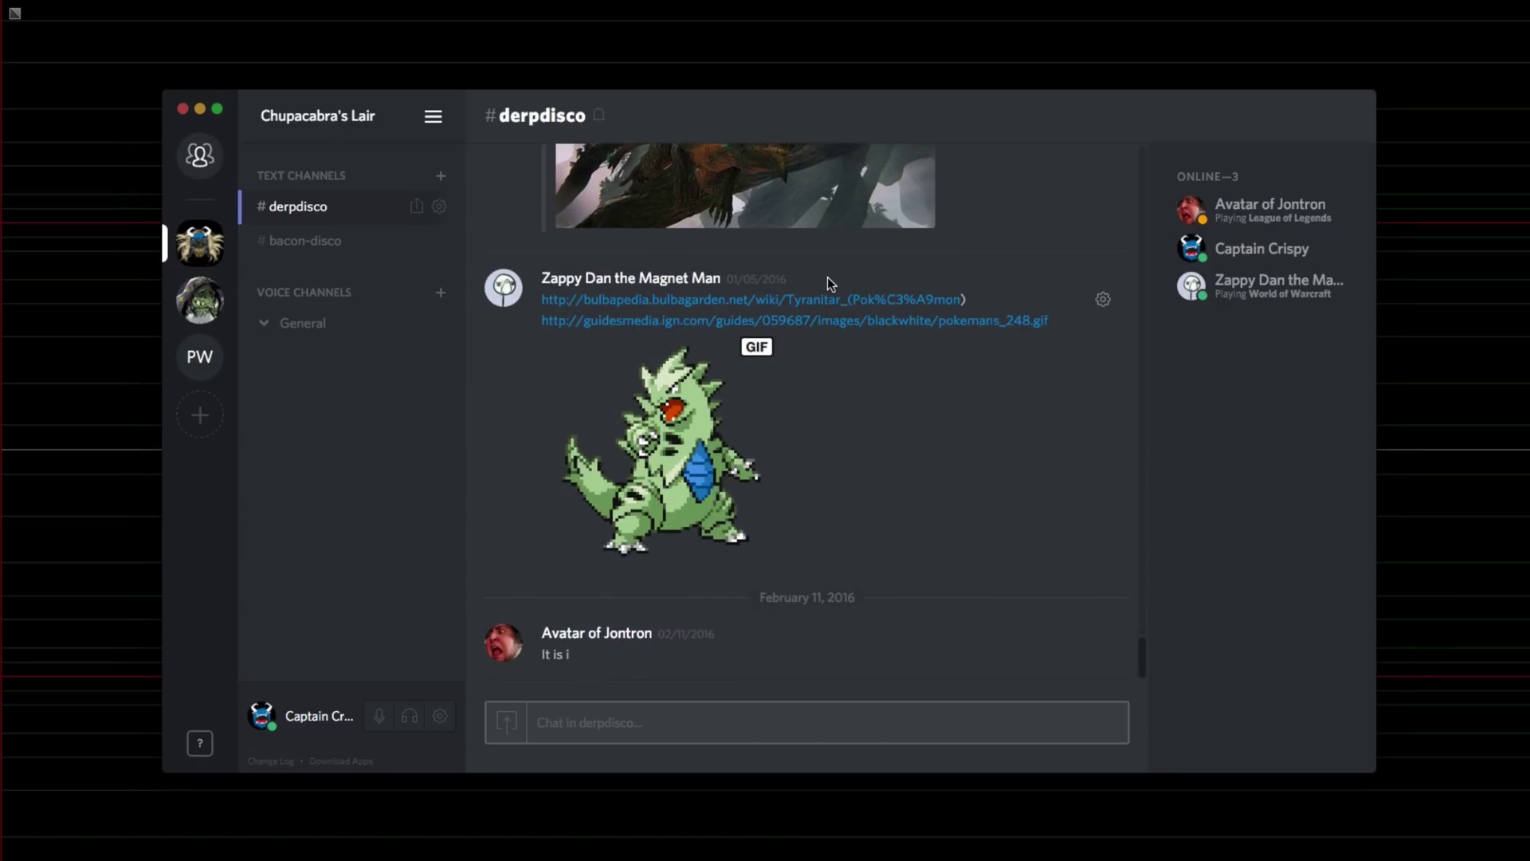
scroll(809, 475, up, 3)
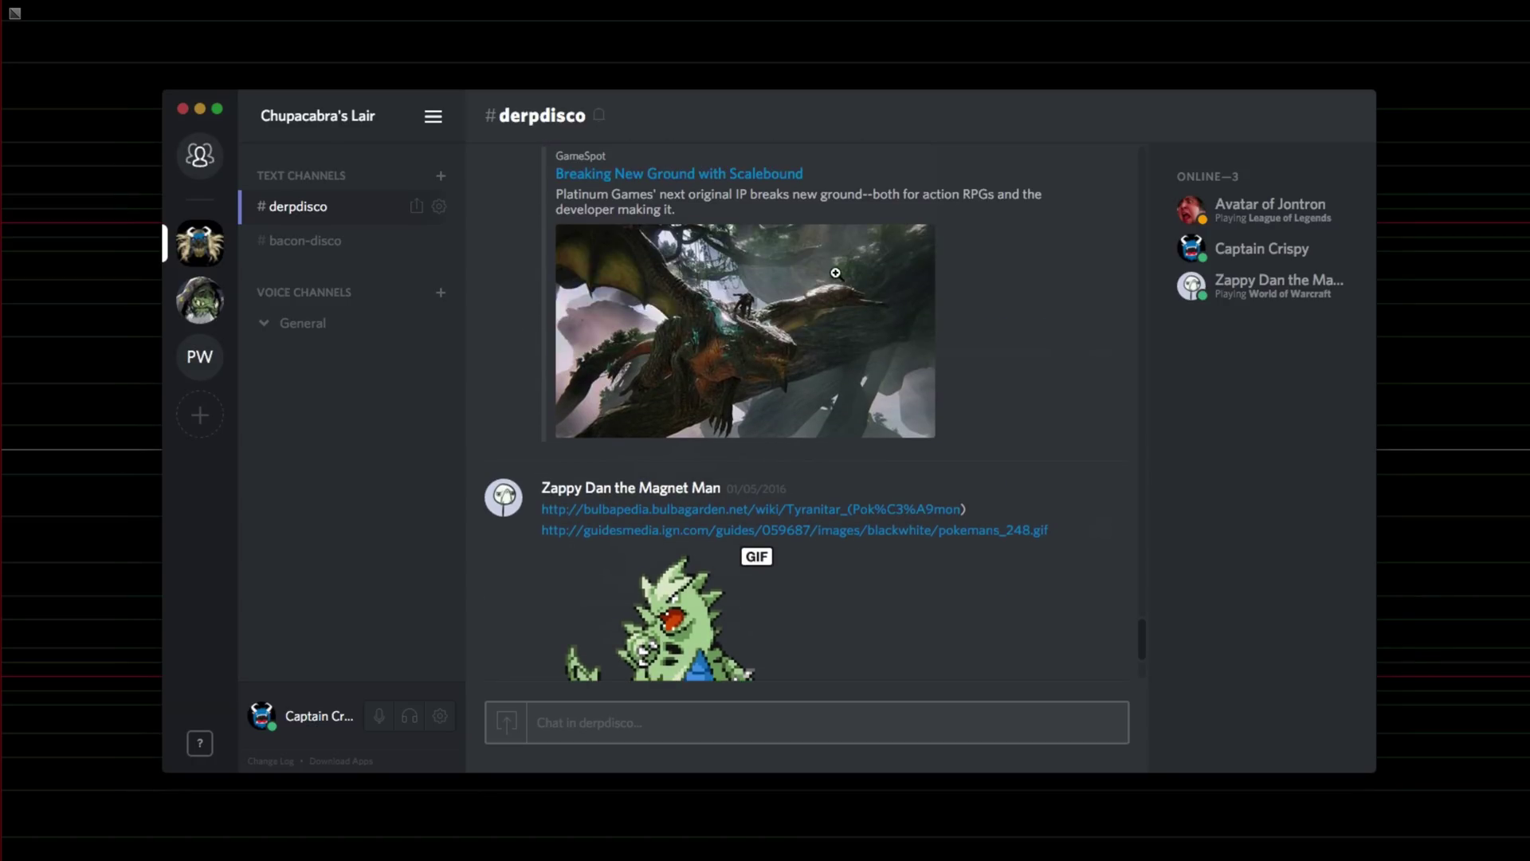
scroll(701, 430, down, 3)
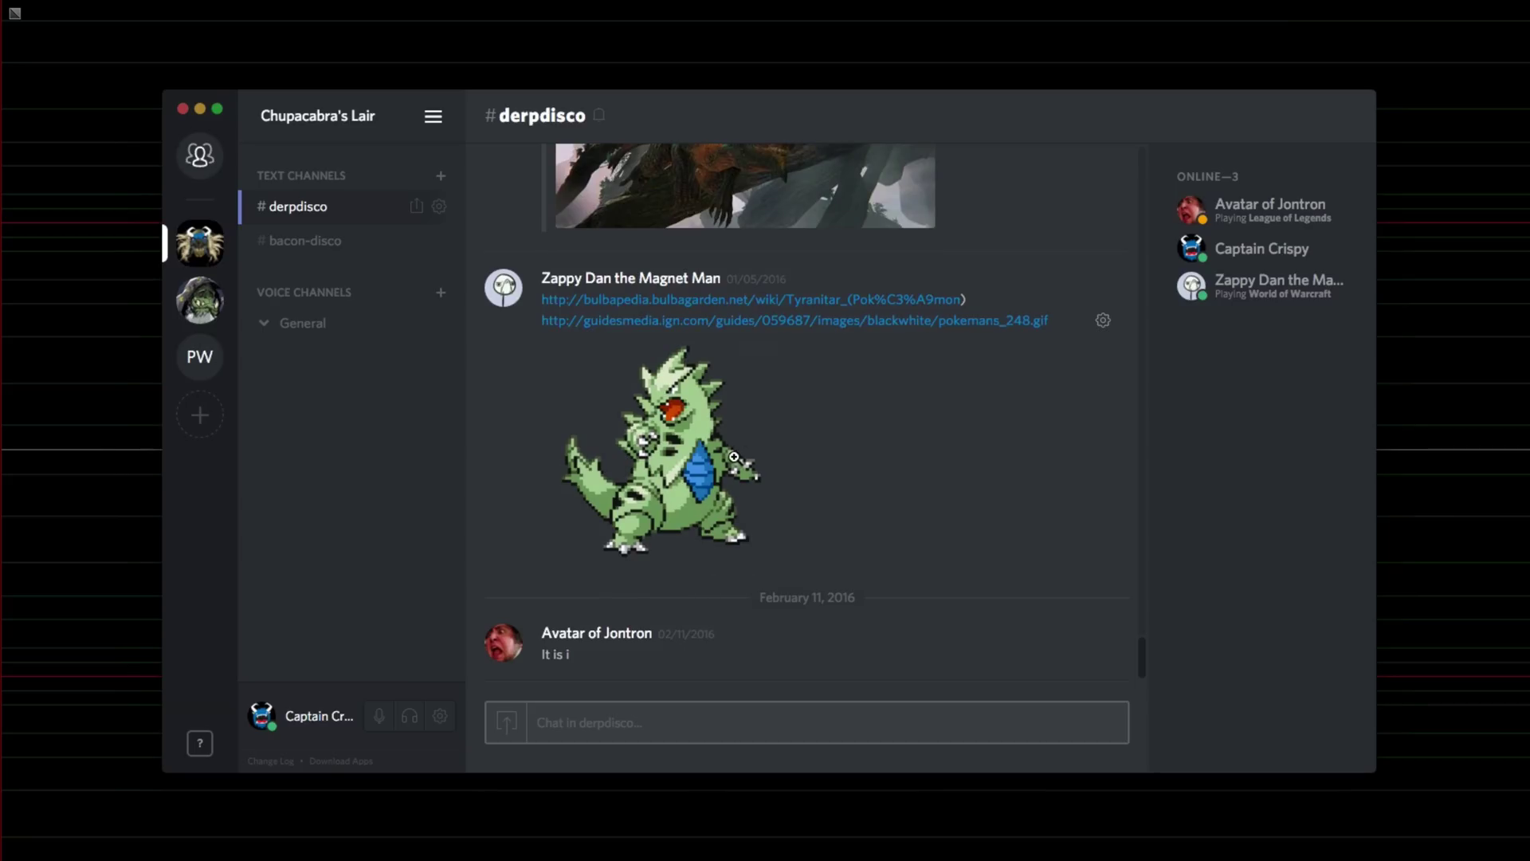
- Create a new server named Chupacabra Test Server with its region set to US West
click(210, 423)
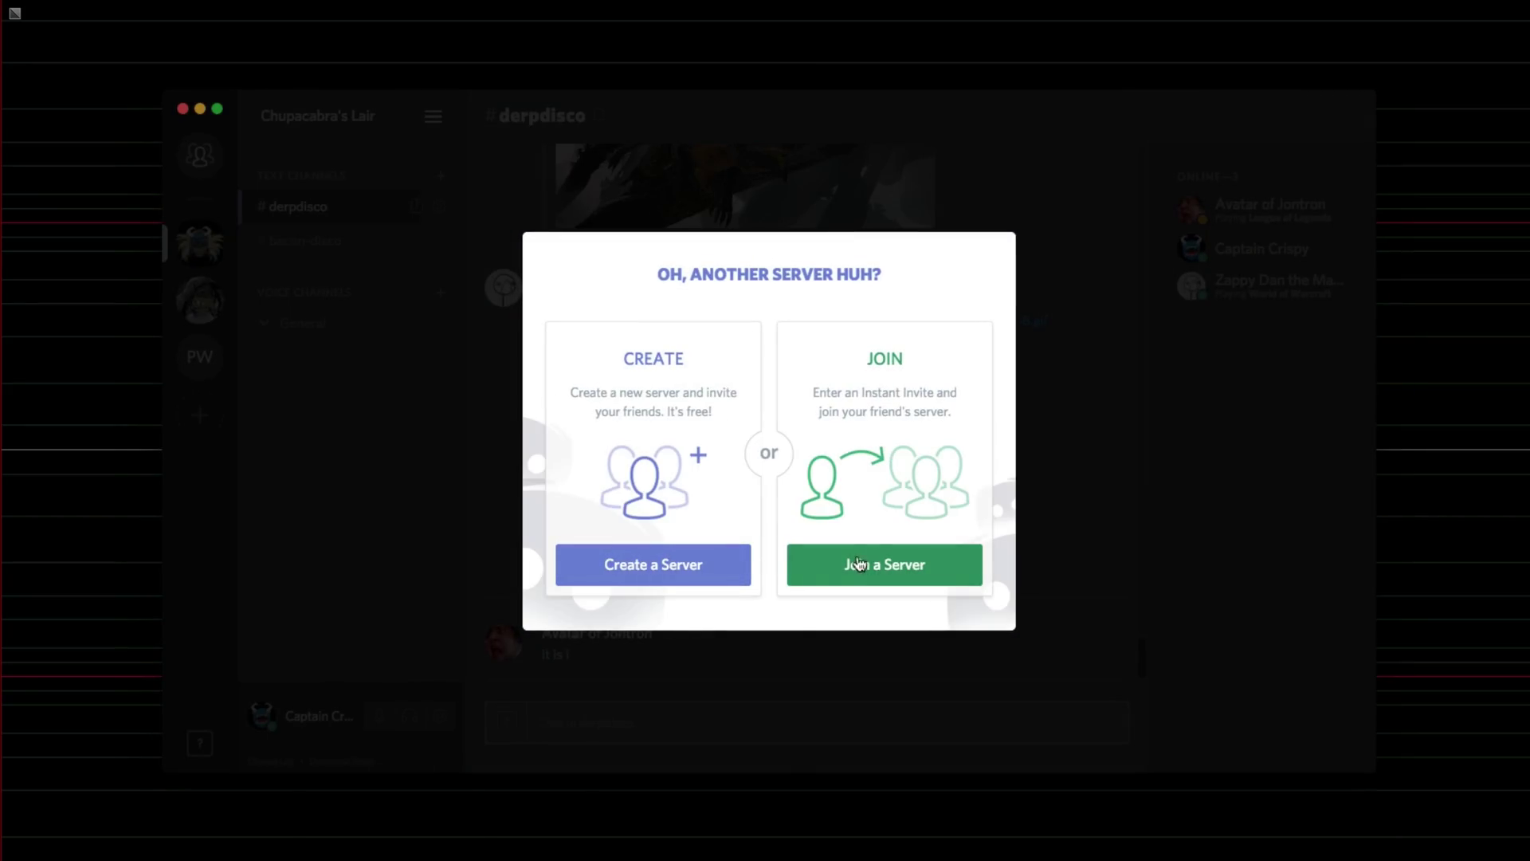
click(735, 567)
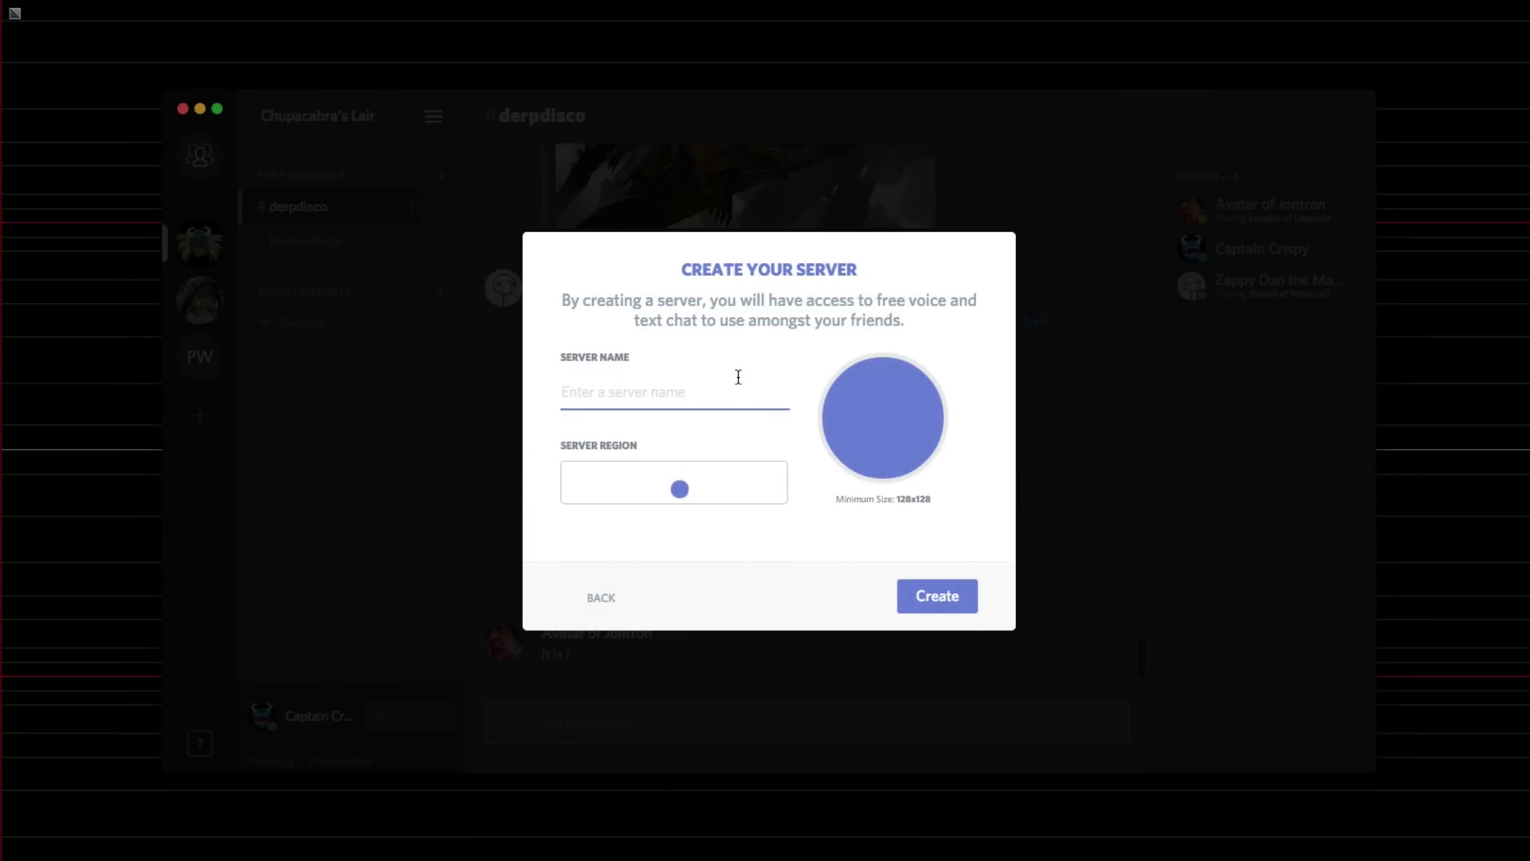
text(Chupacabra Test )
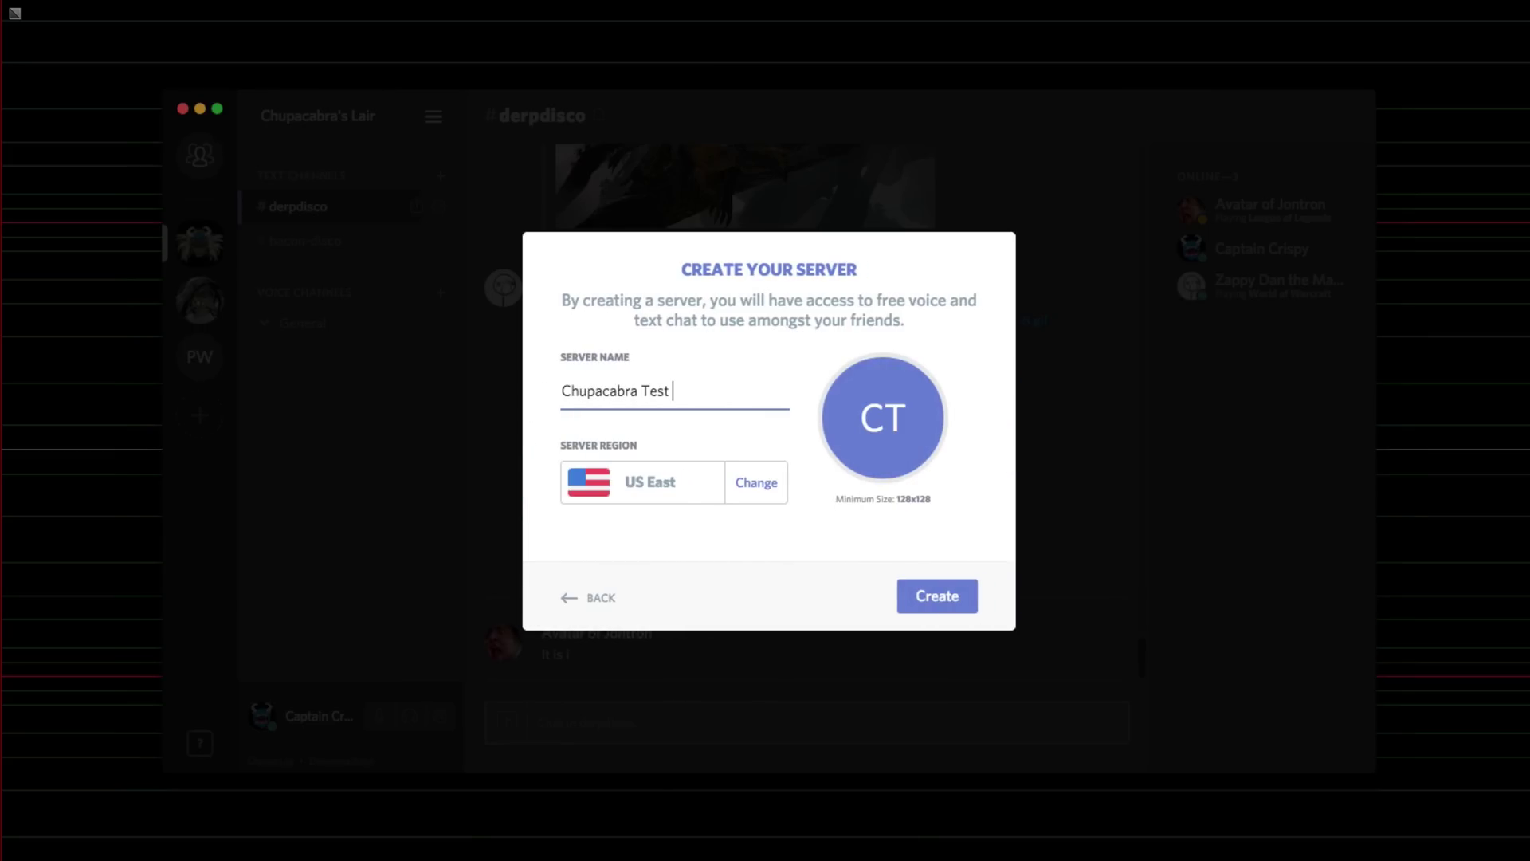
text(Server)
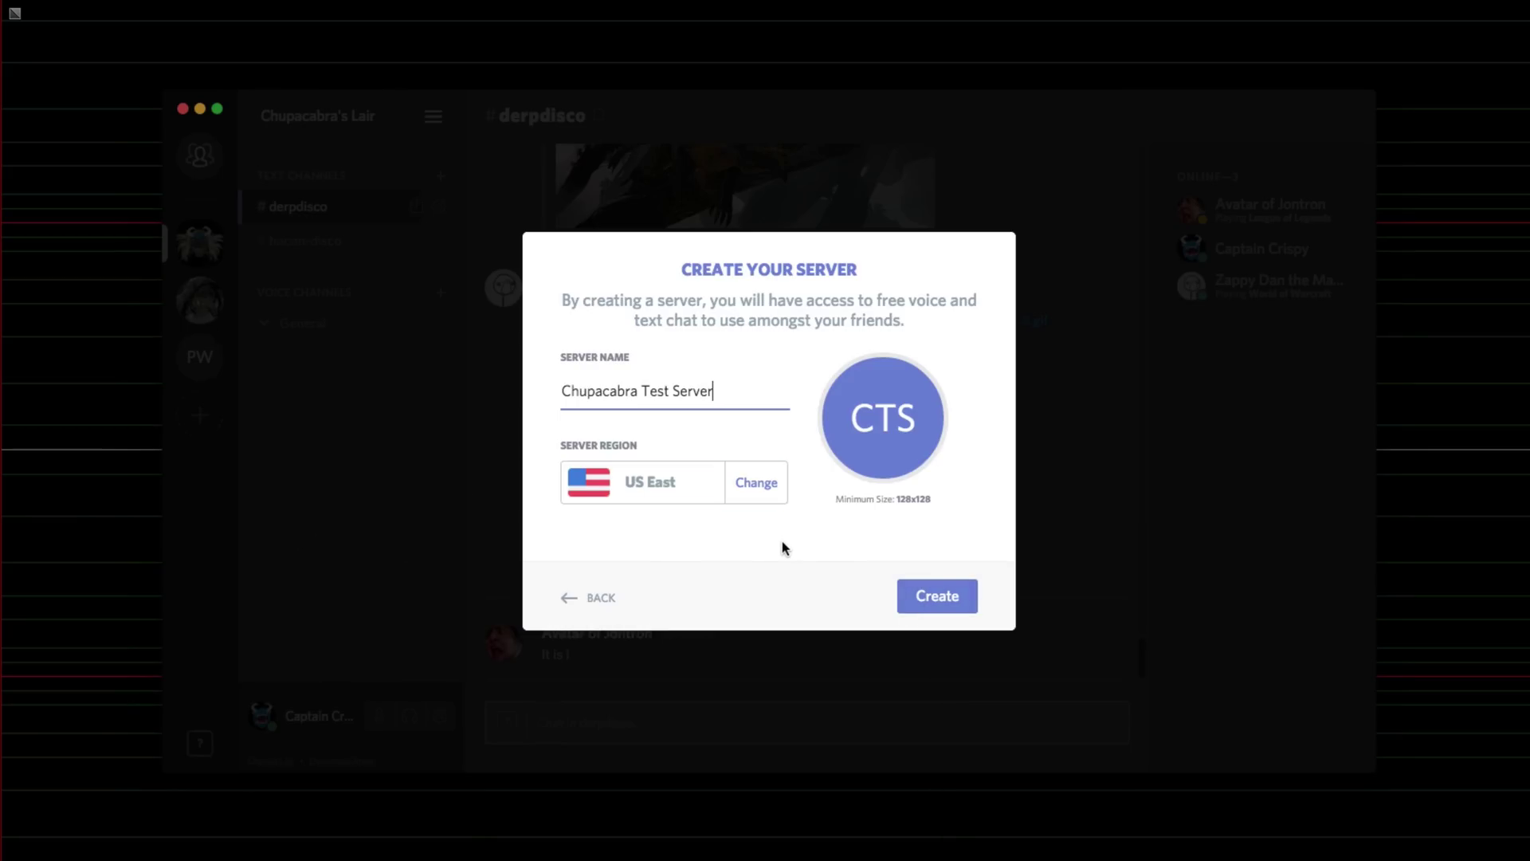
click(765, 487)
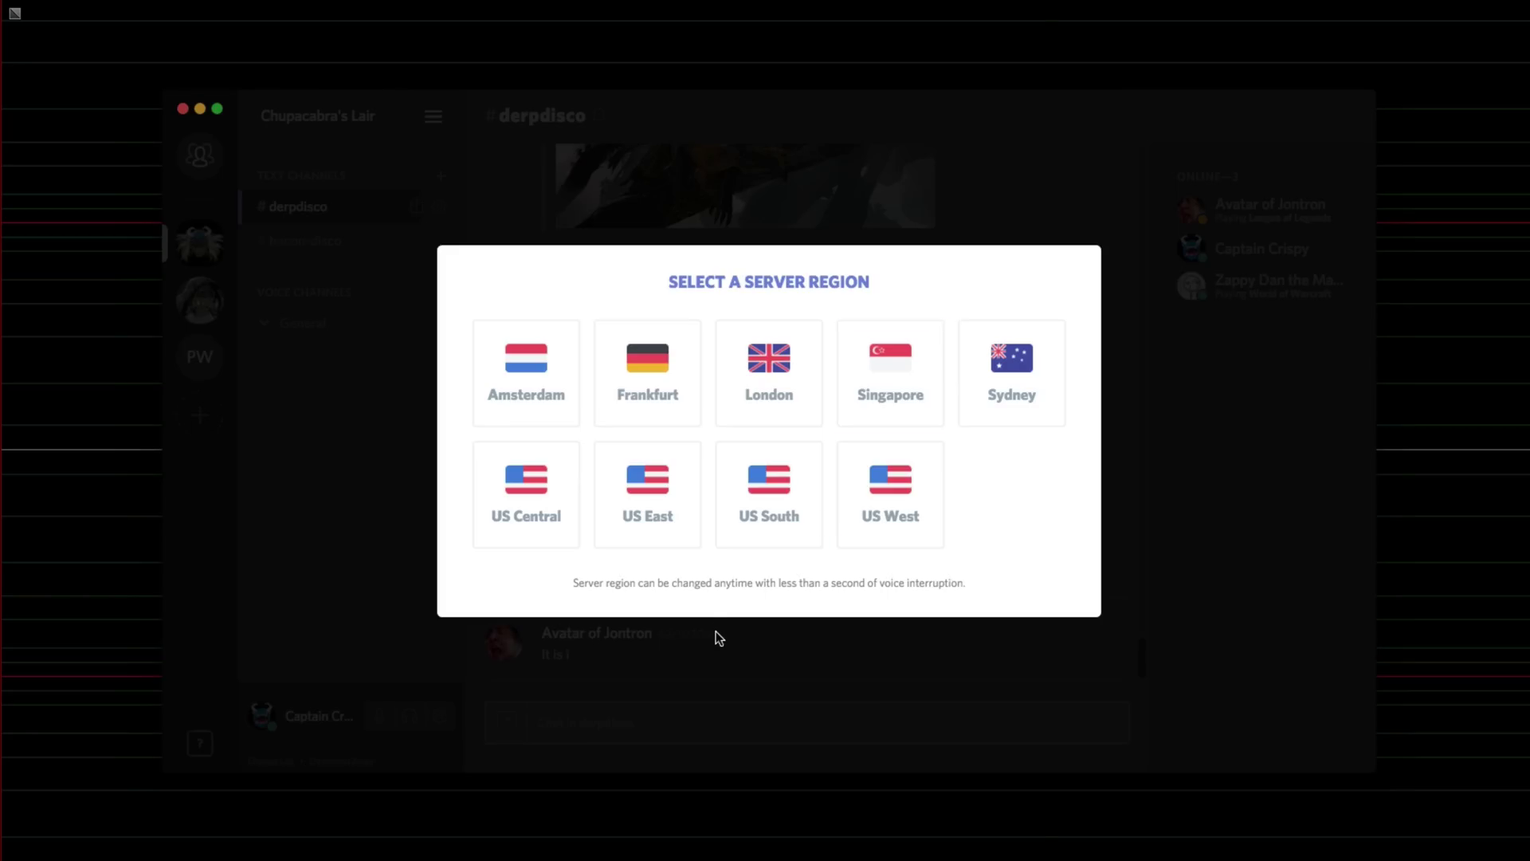
click(863, 519)
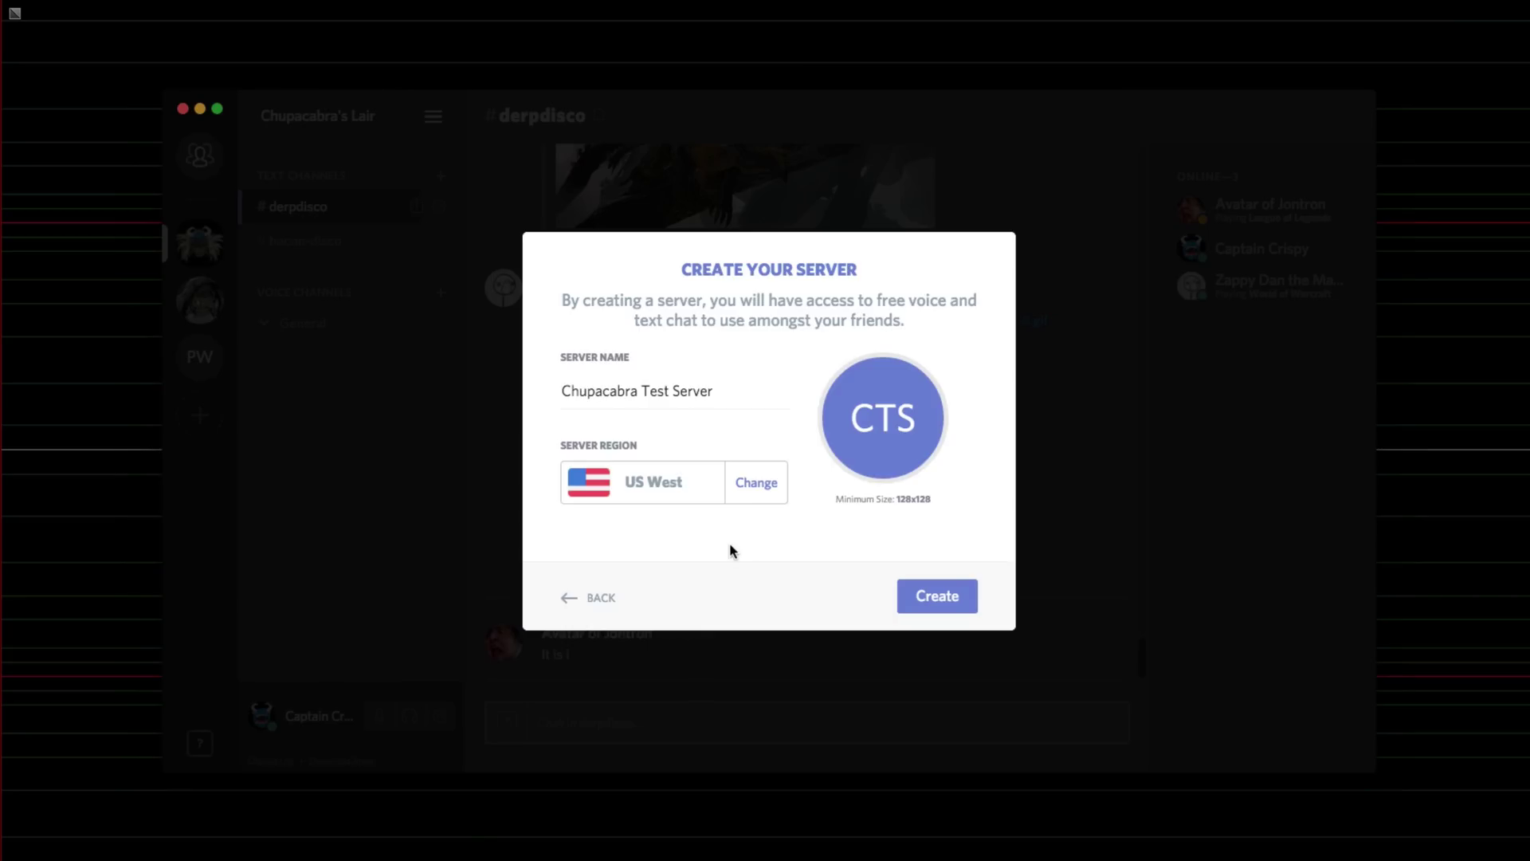
click(927, 604)
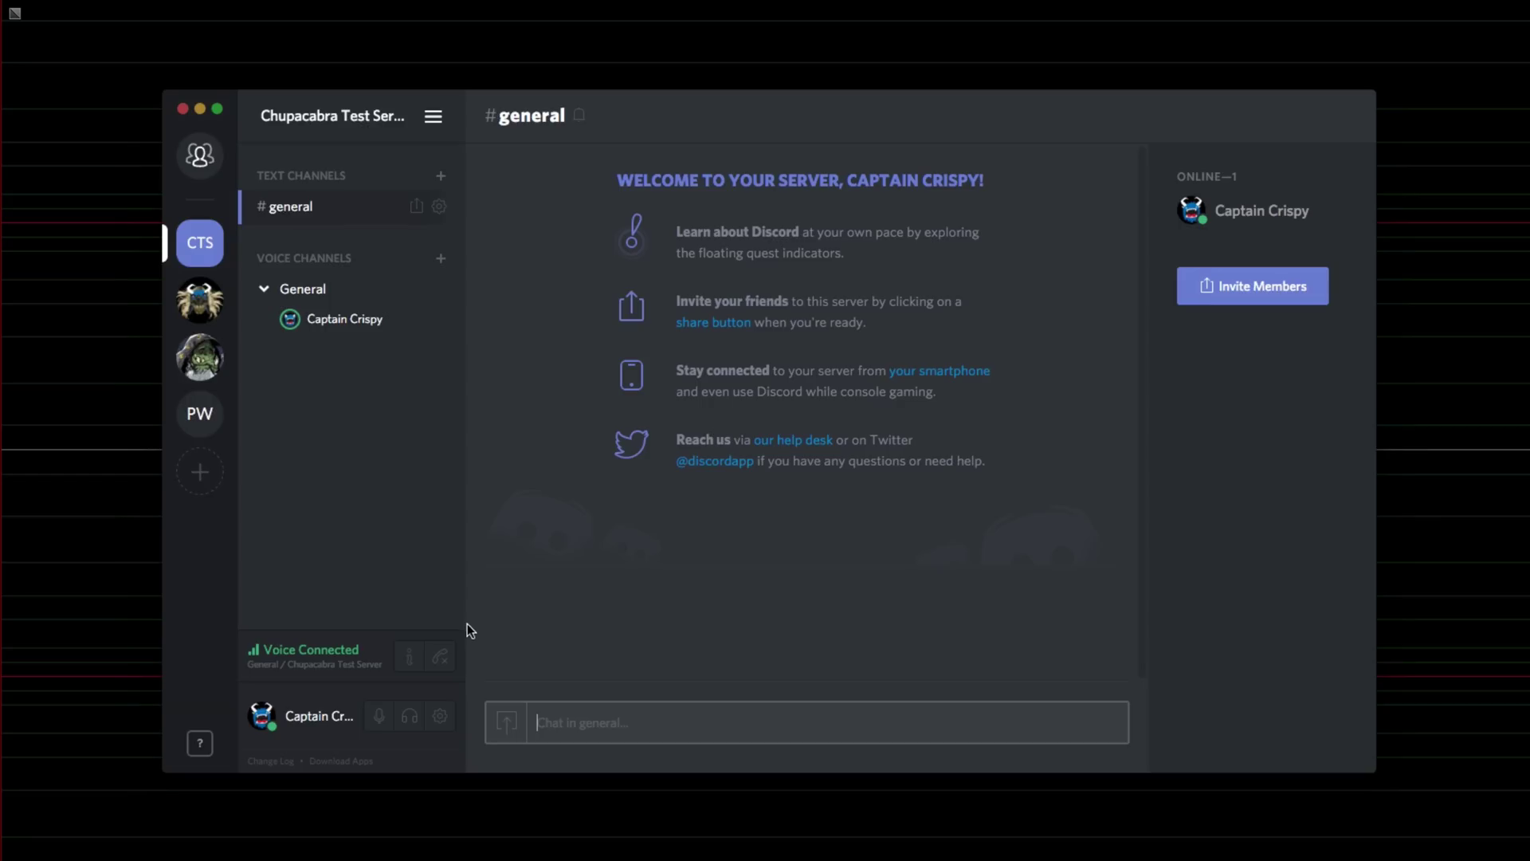
- Disconnect from the General voice channel and copy the new server's instant invite link
click(443, 656)
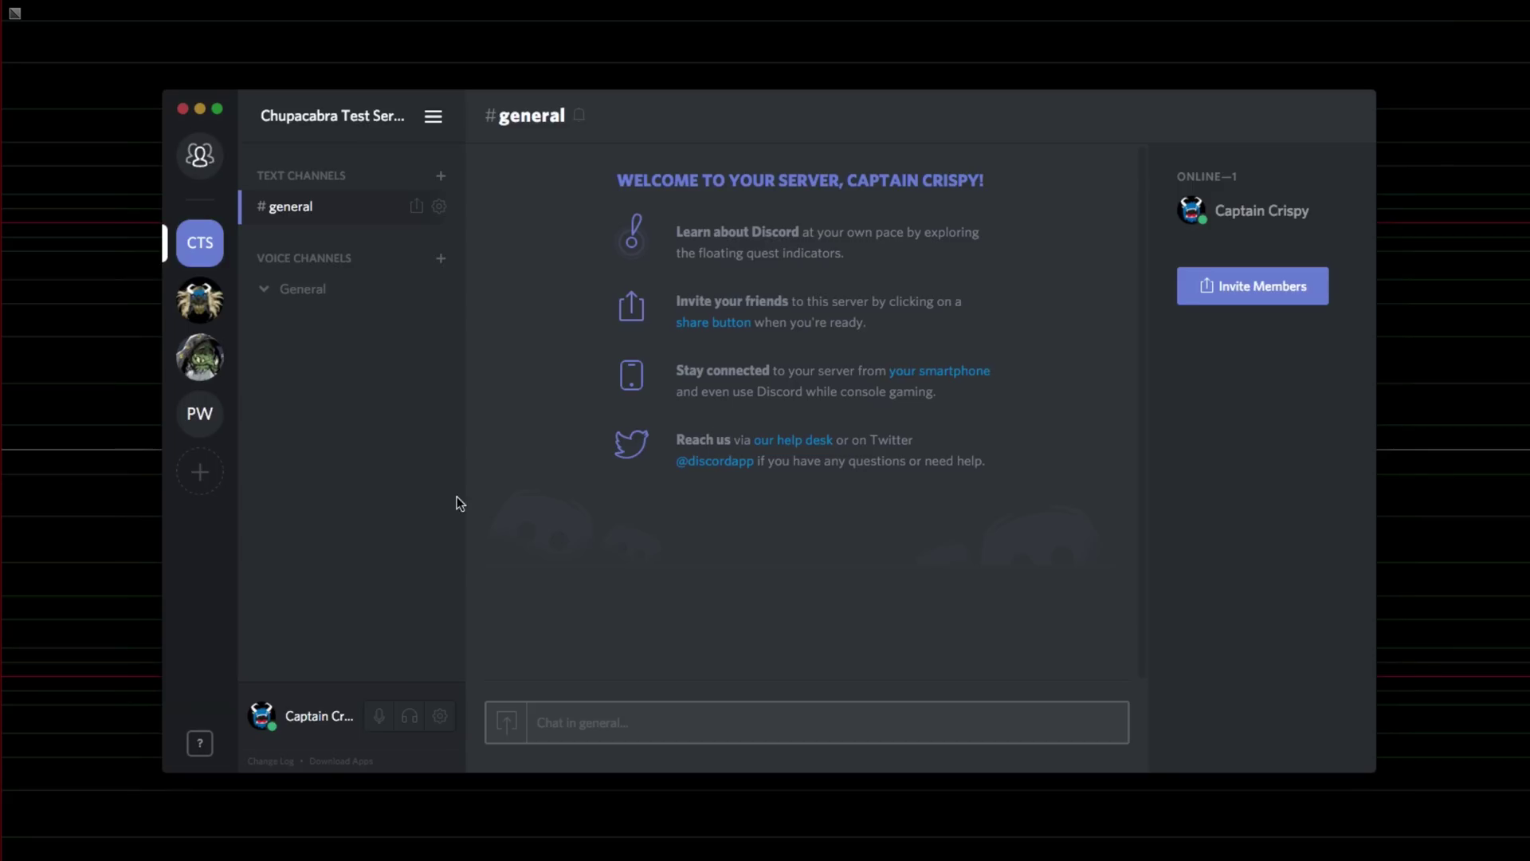
click(1203, 291)
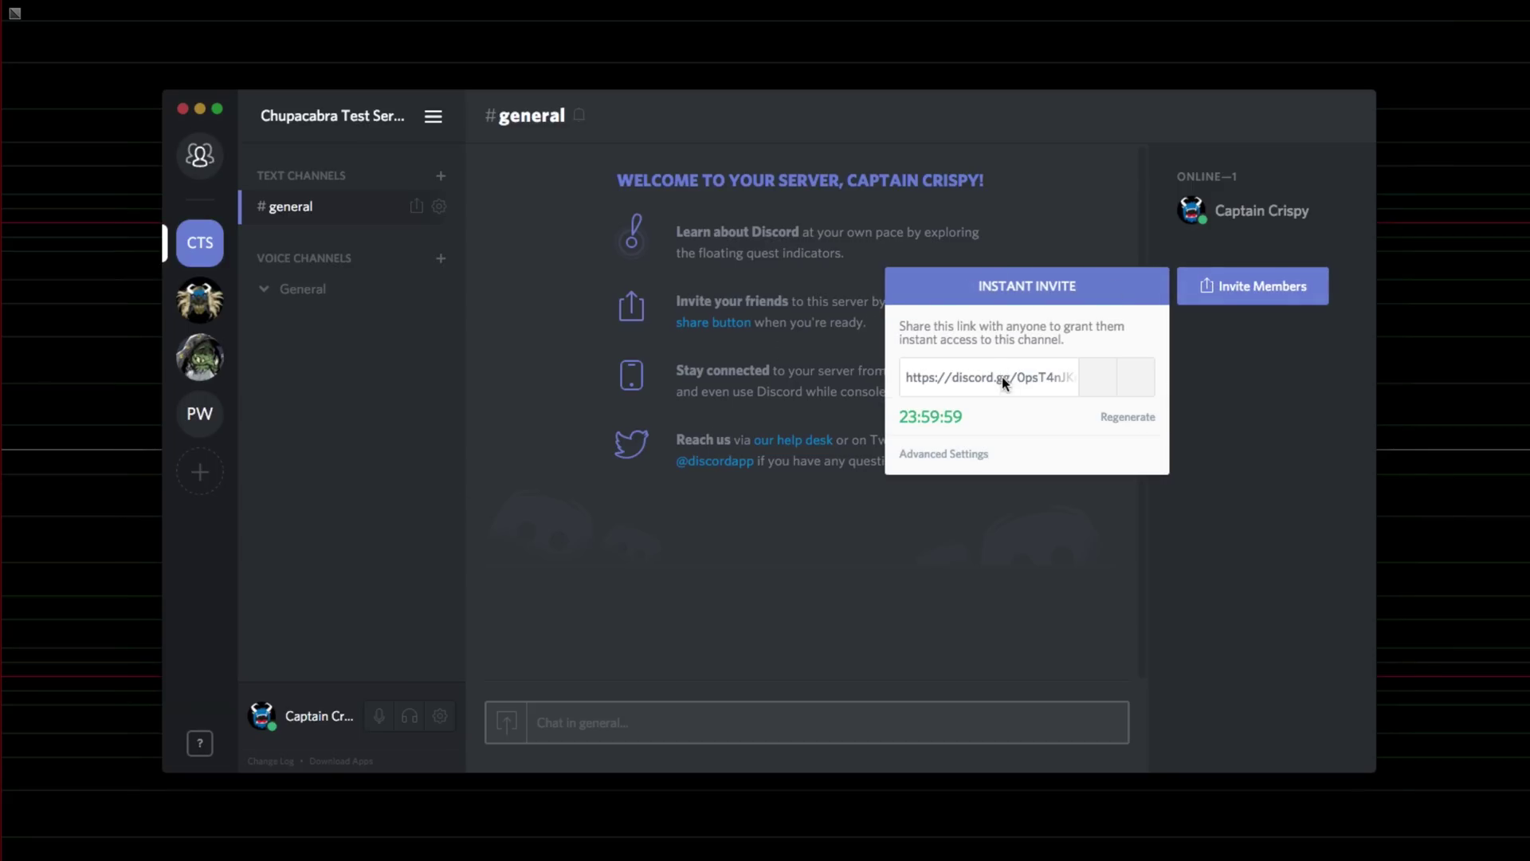
click(1004, 377)
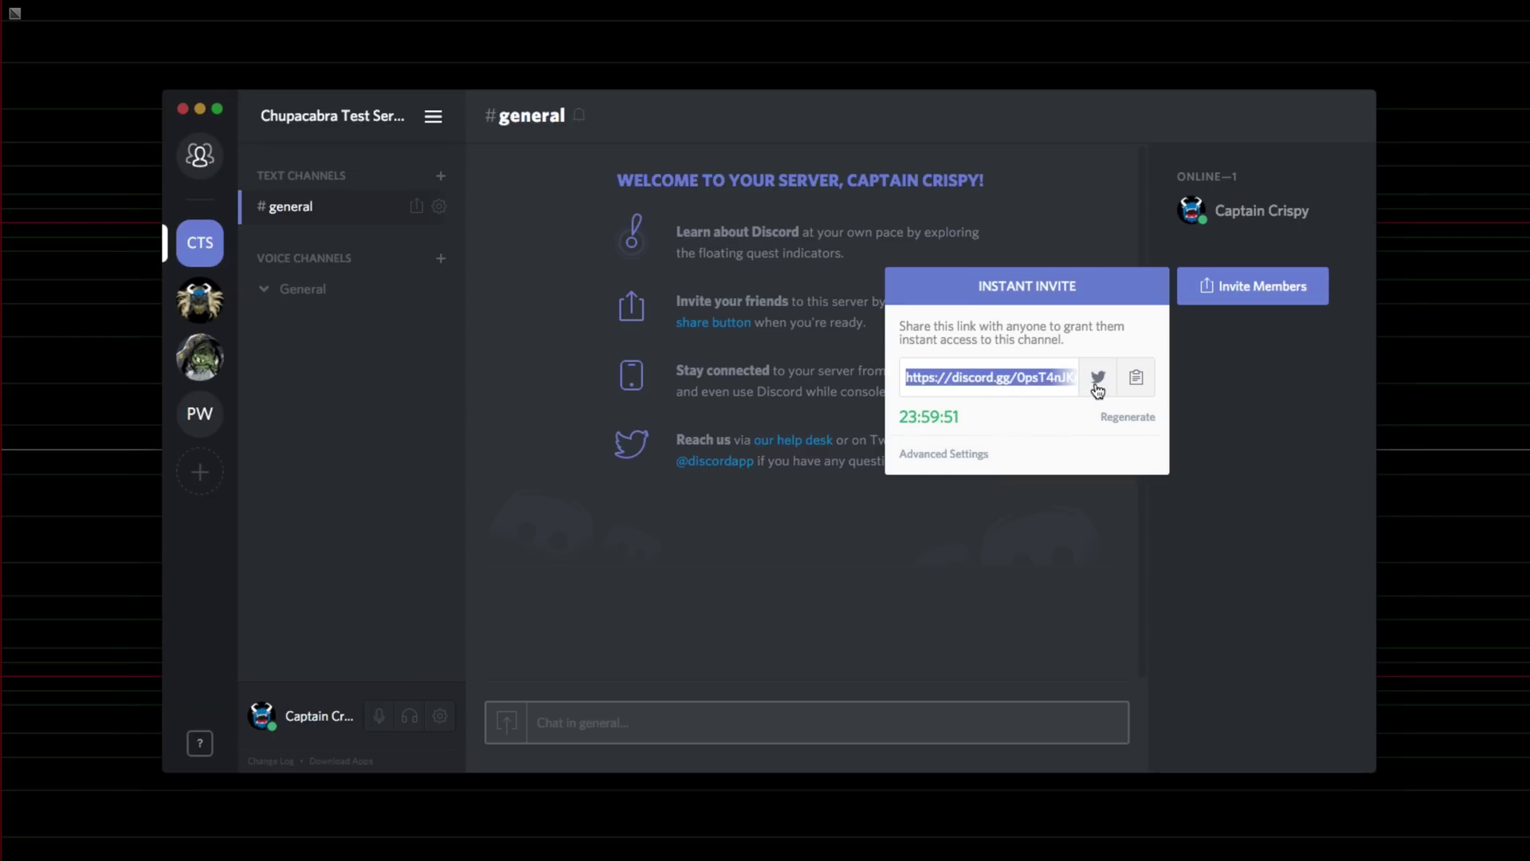
click(1140, 386)
click(1236, 352)
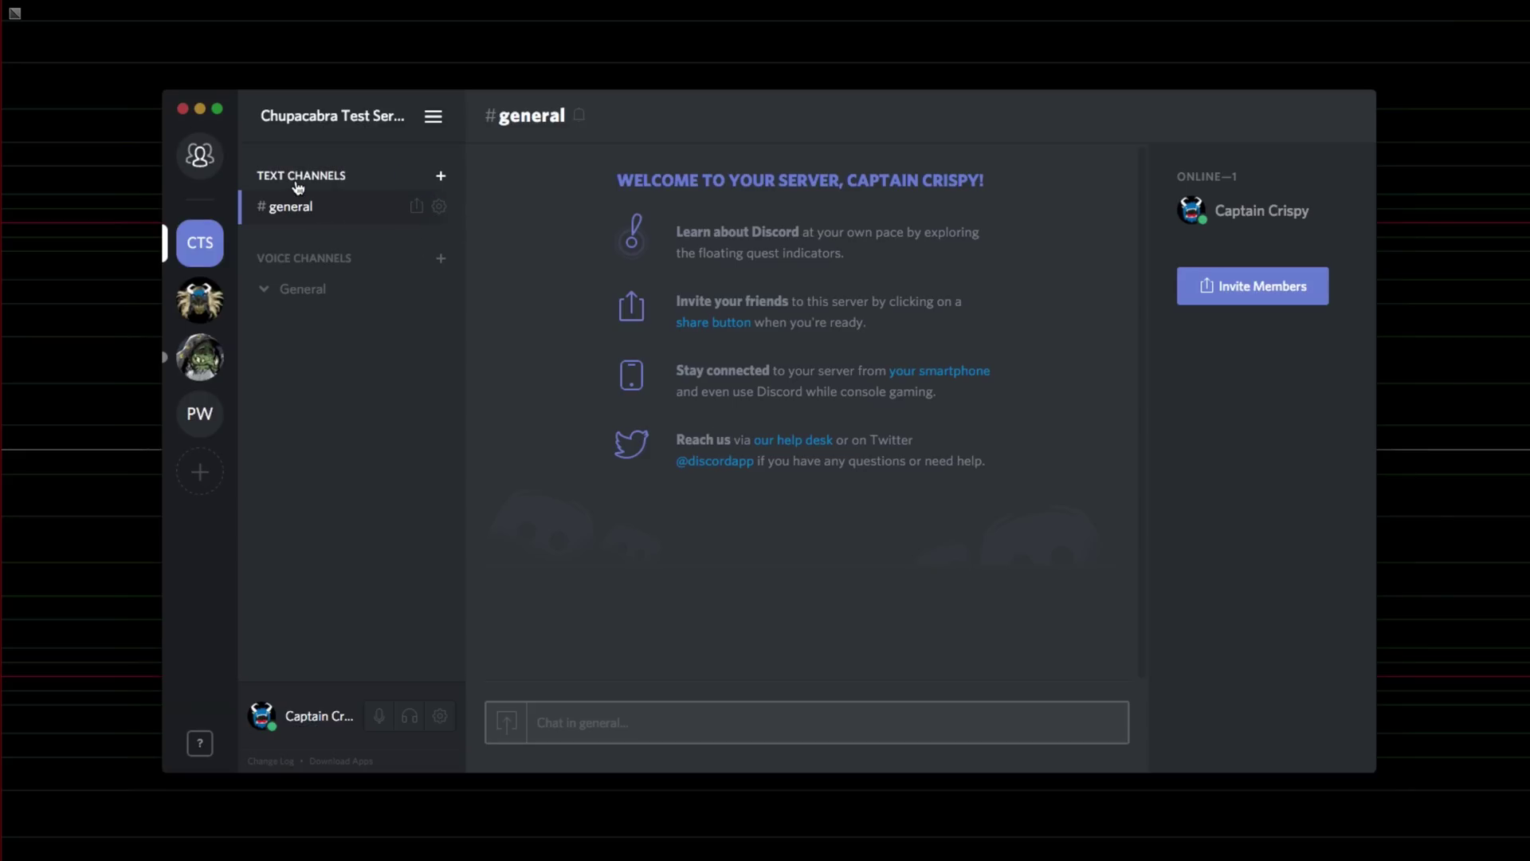
- Post the message "Hello Everyone" in the general text channel
click(626, 724)
text(Hello Everyone)
key(Return)
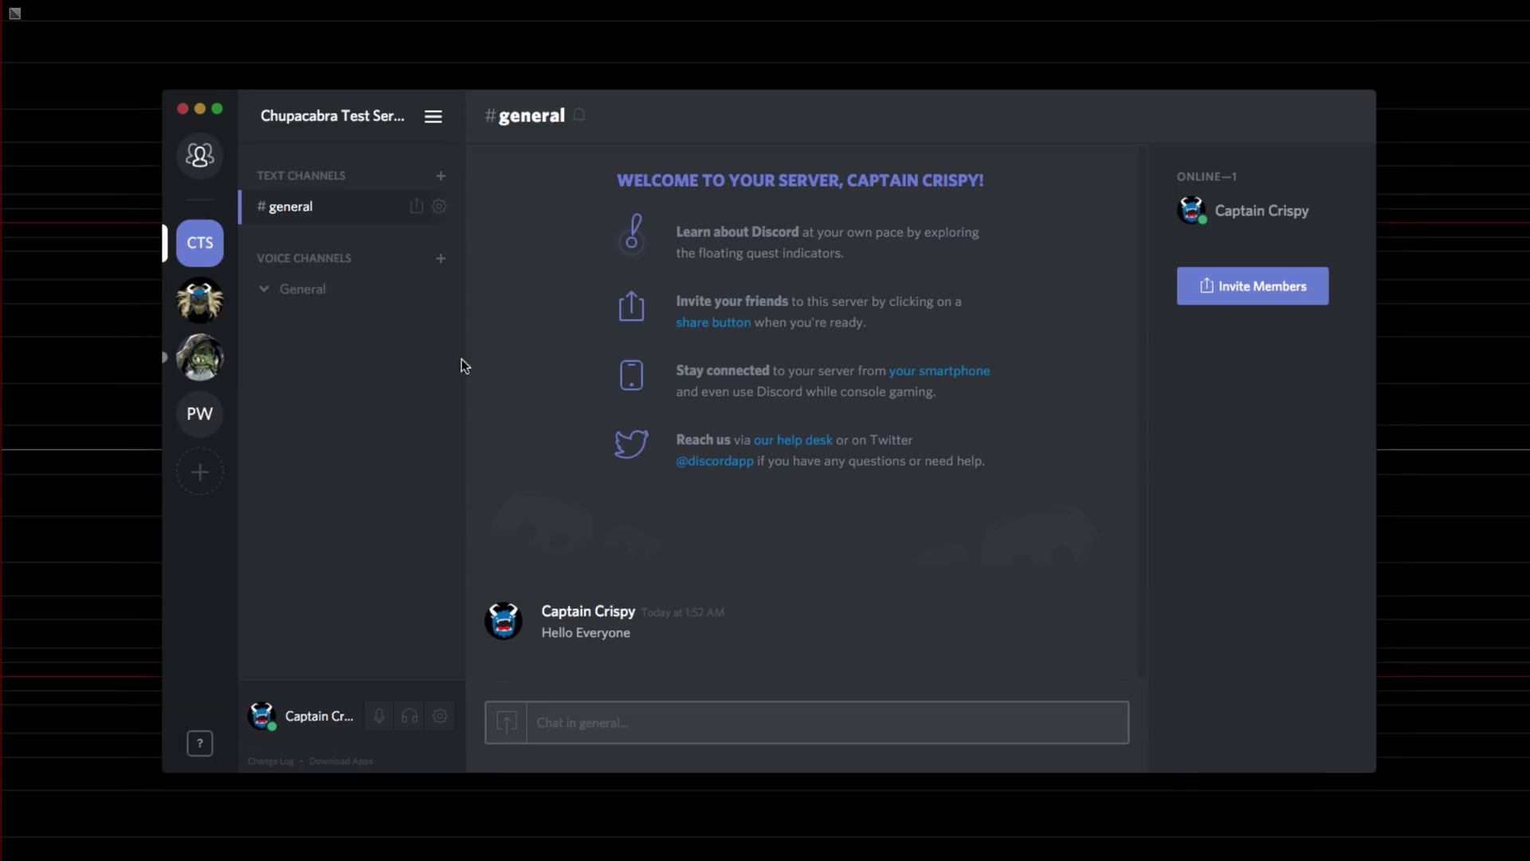
- Rename the general text channel as General-Chat and set its topic to "Say Words About Things"
click(439, 207)
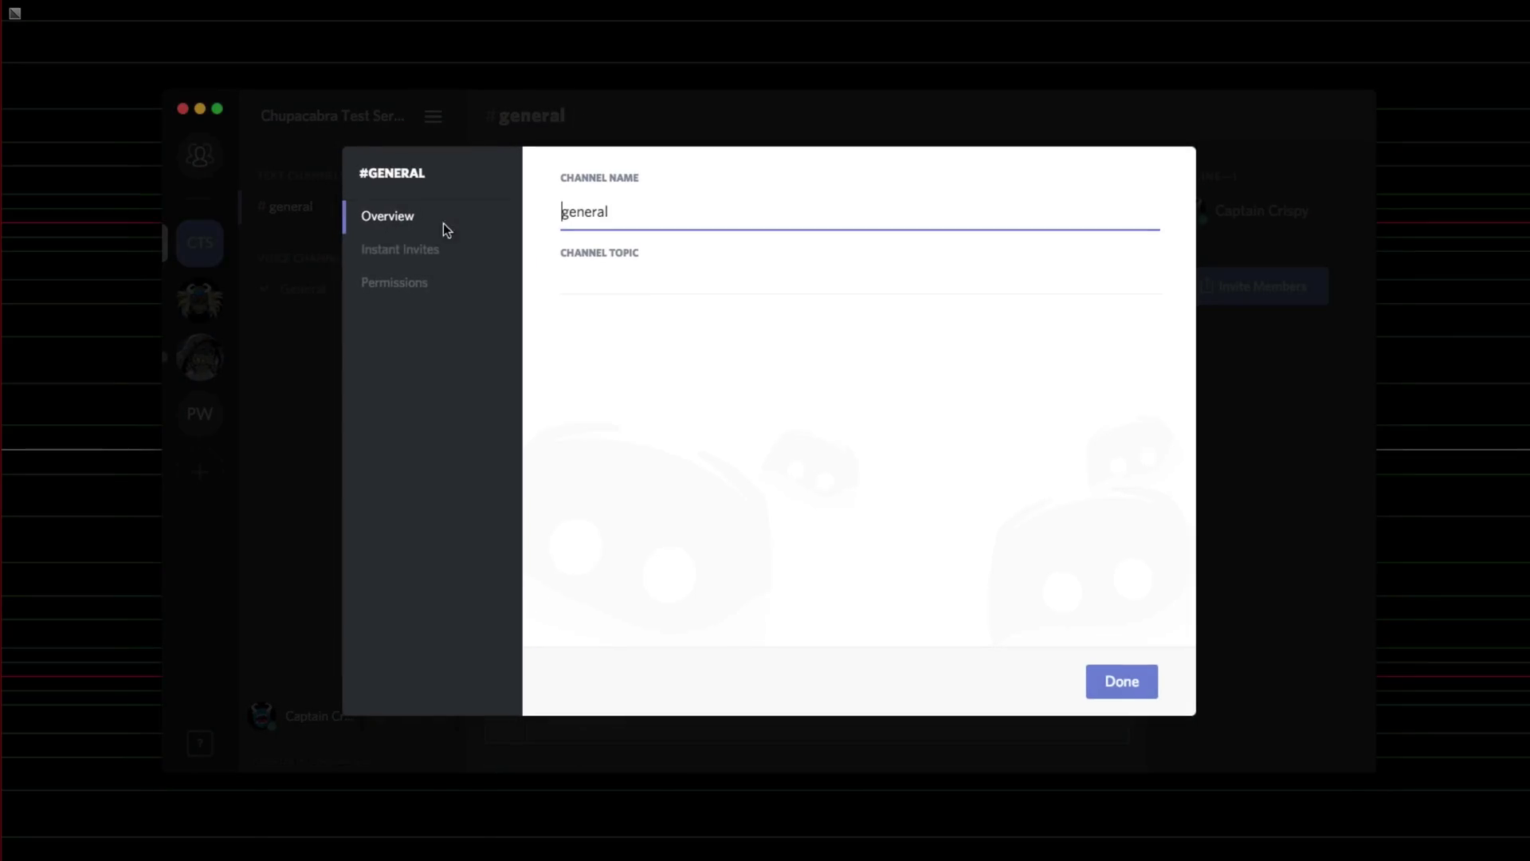
double_click(637, 213)
text(General-Chat)
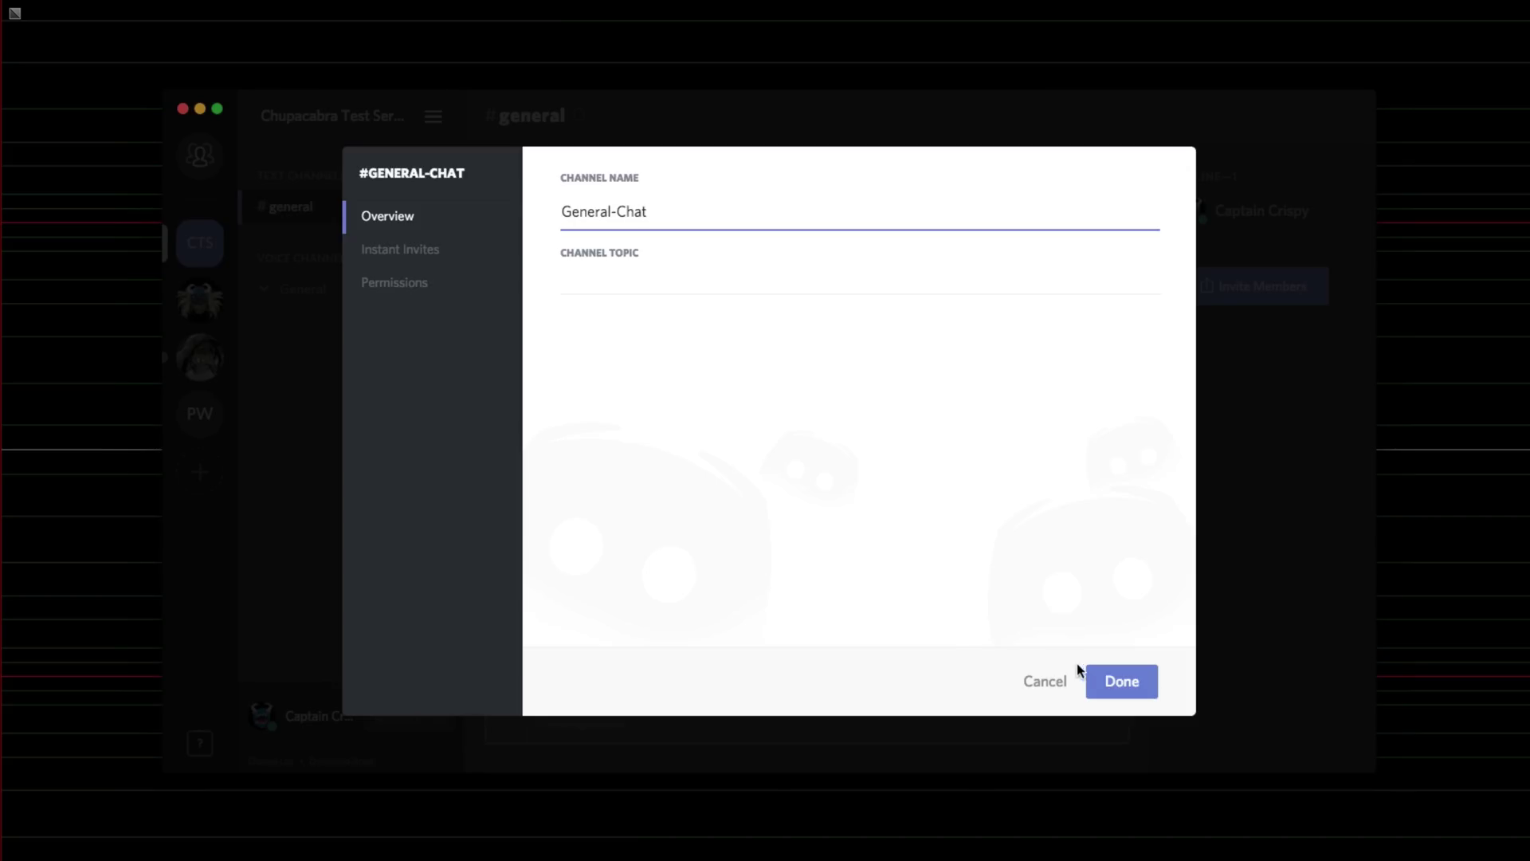
click(749, 273)
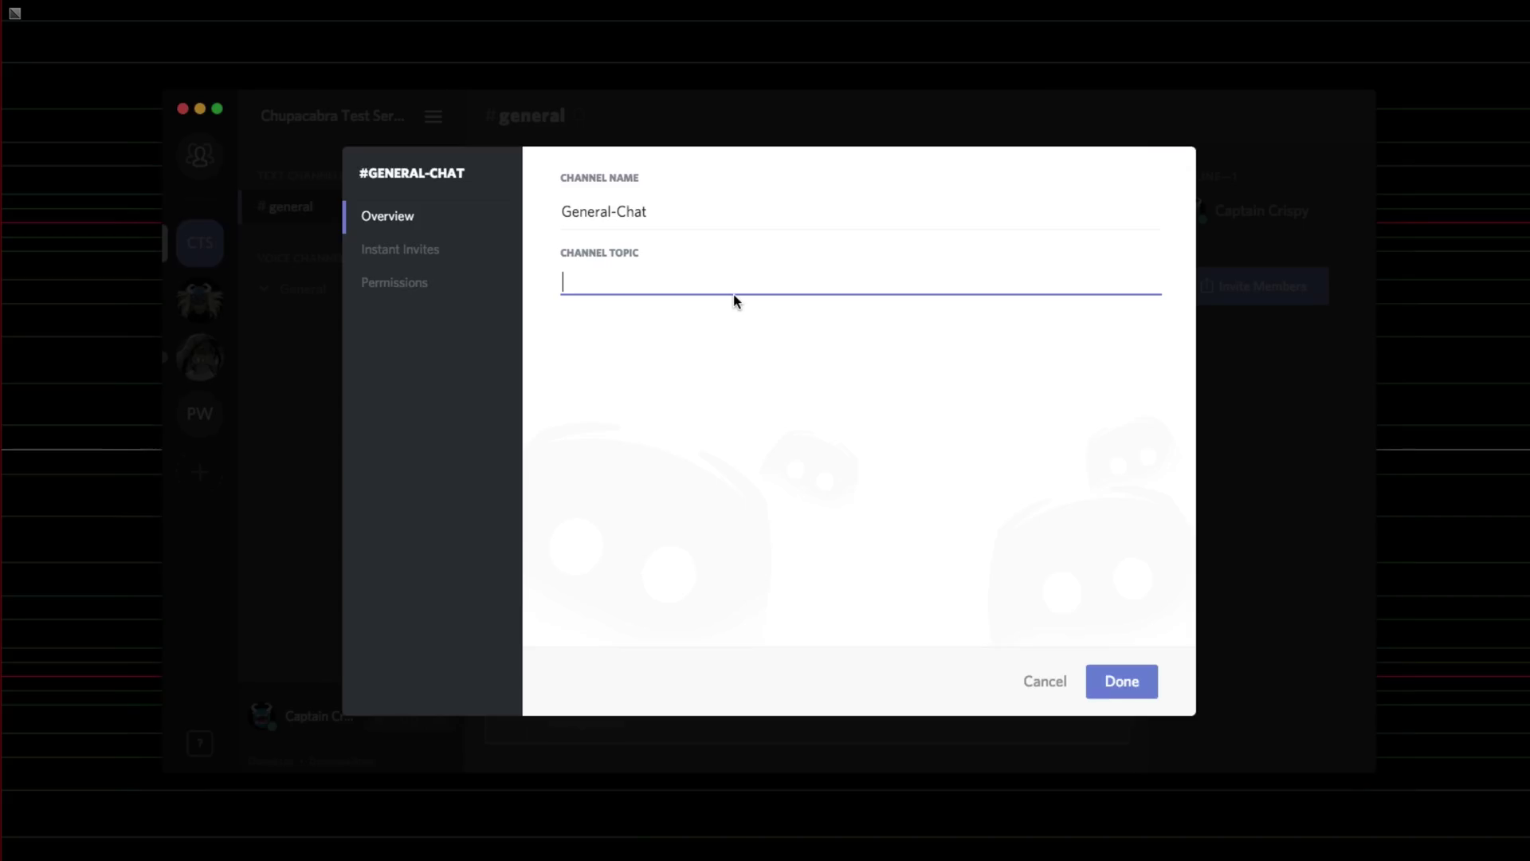
text(Say Words About Things)
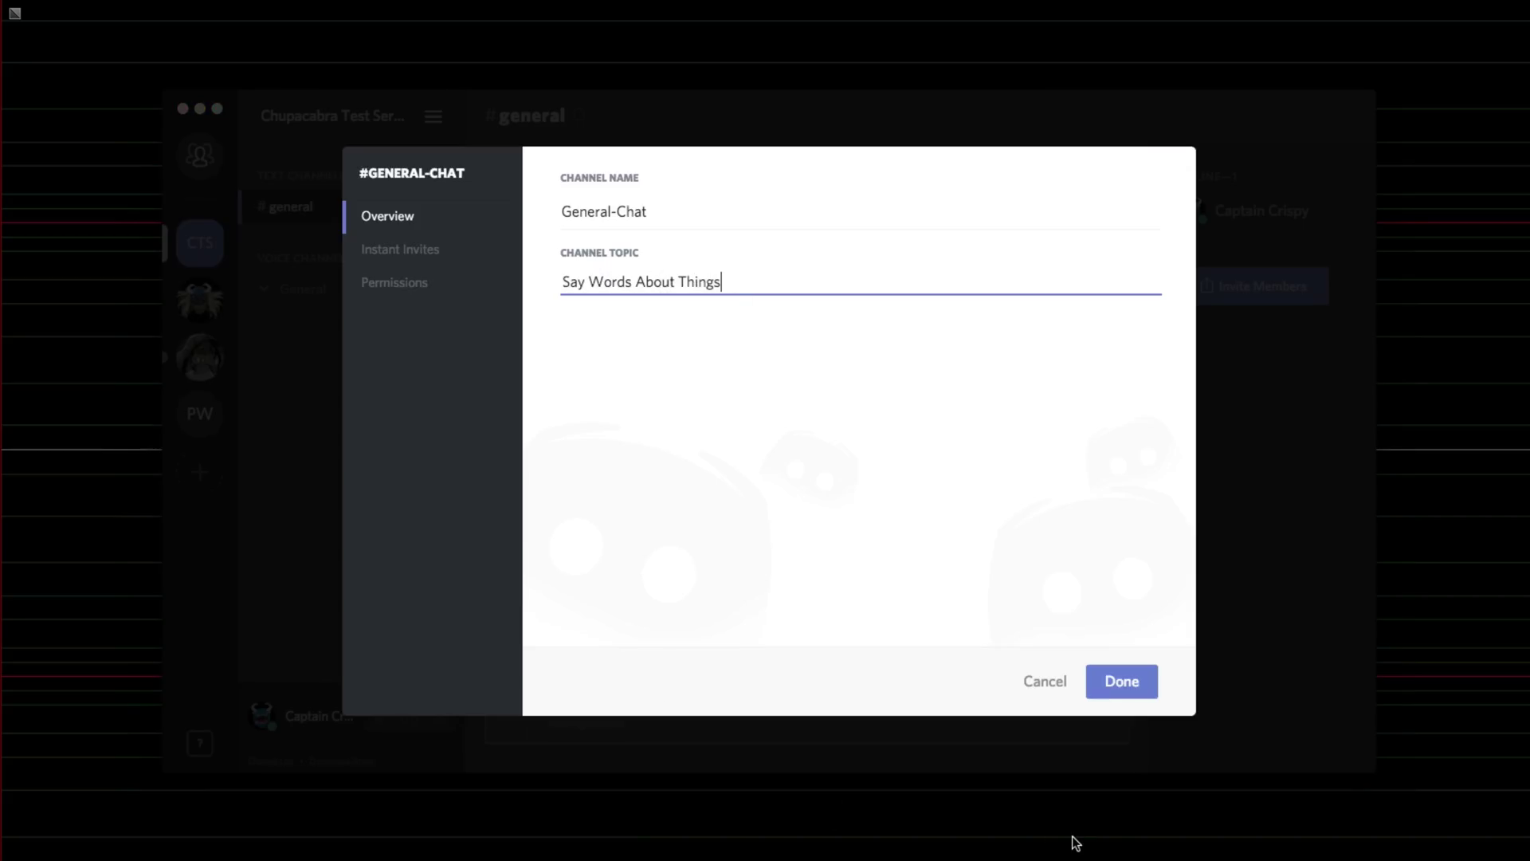
click(446, 253)
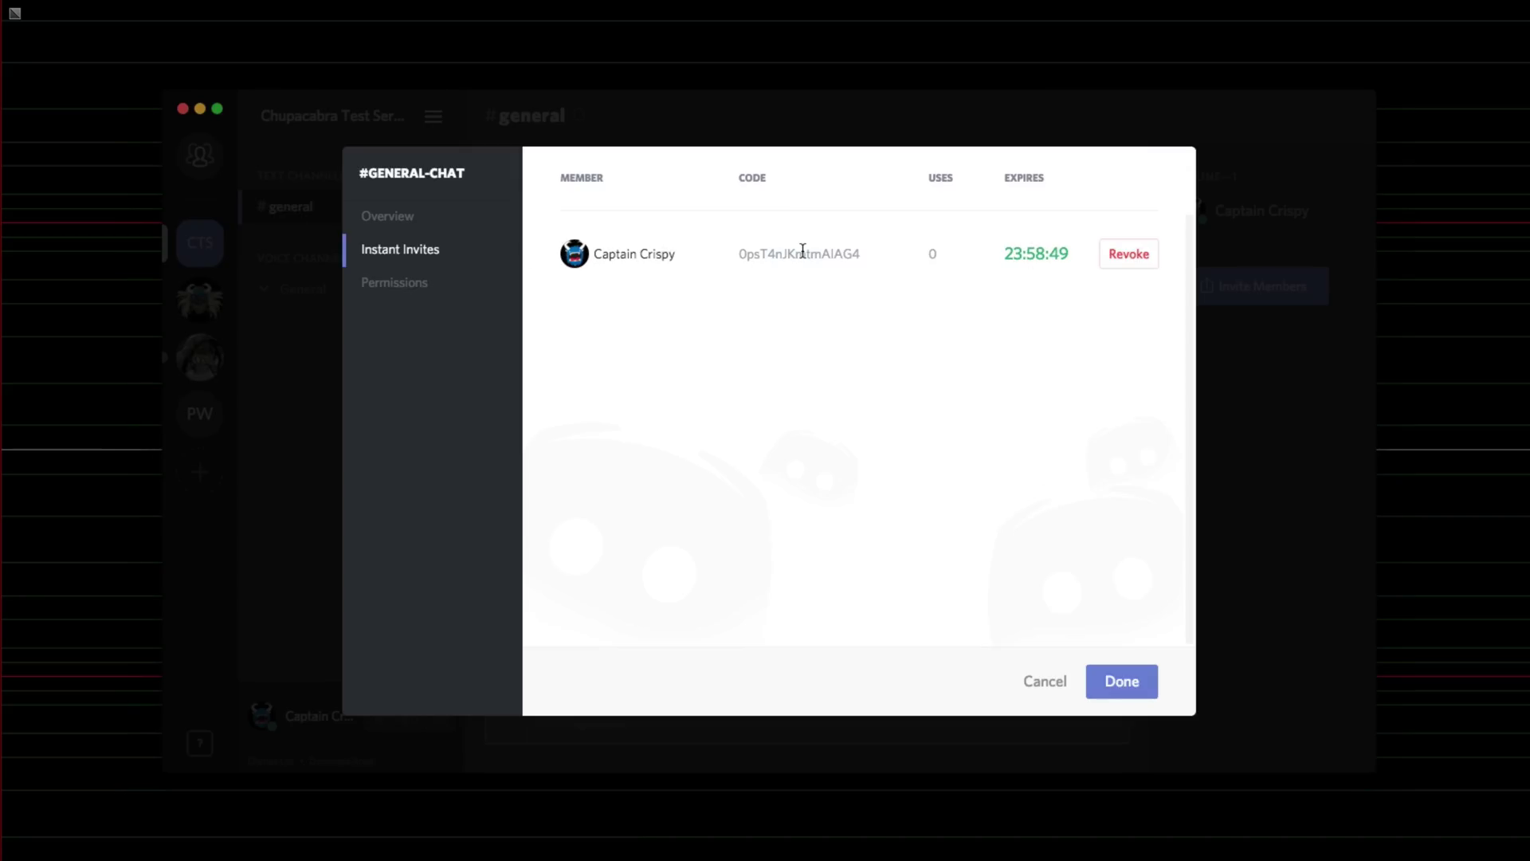
click(471, 285)
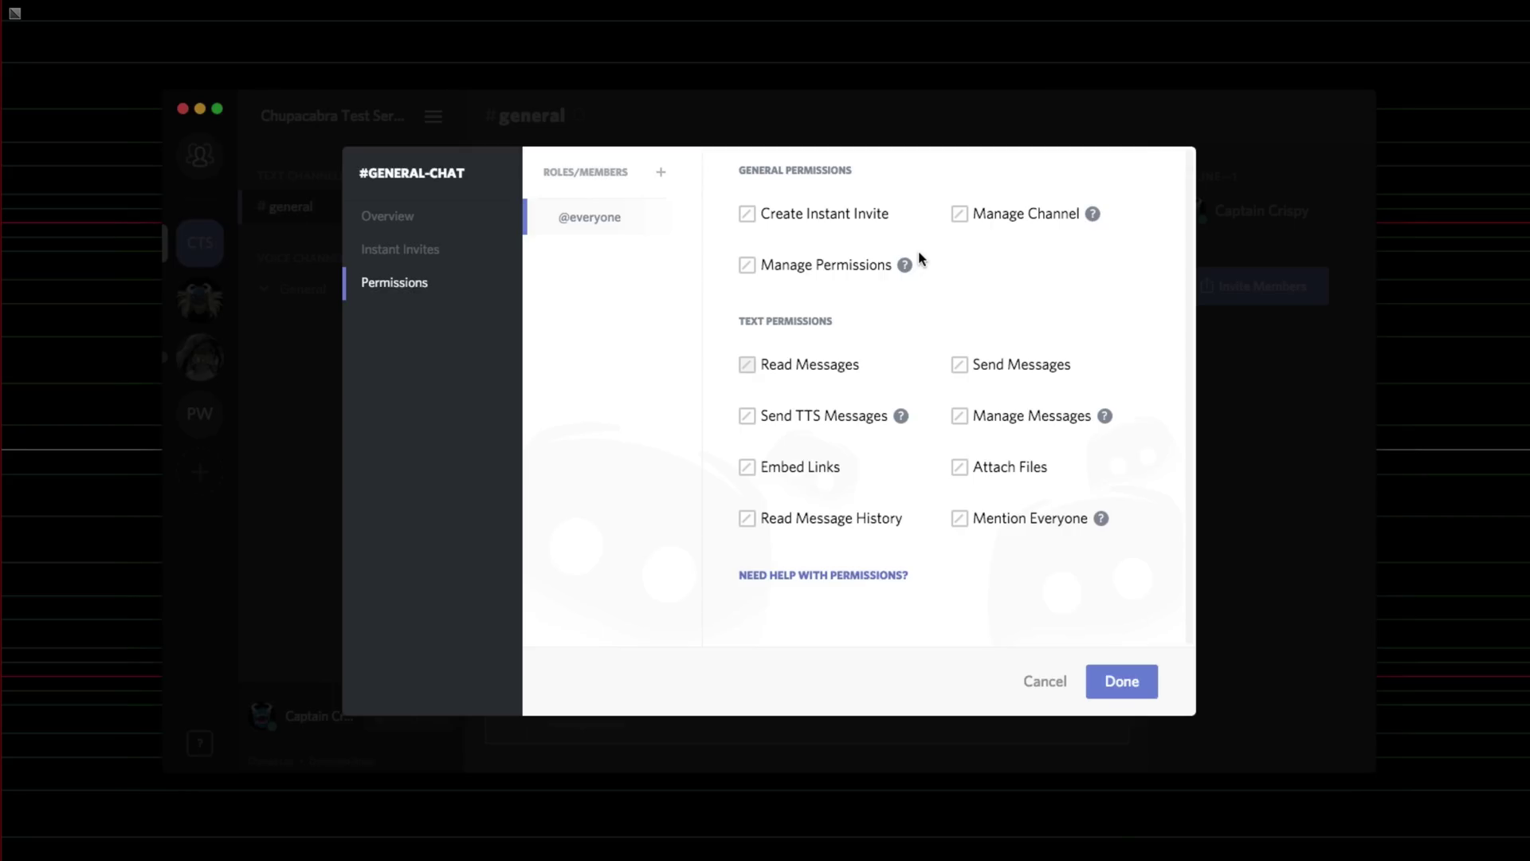
click(747, 419)
click(749, 418)
click(747, 416)
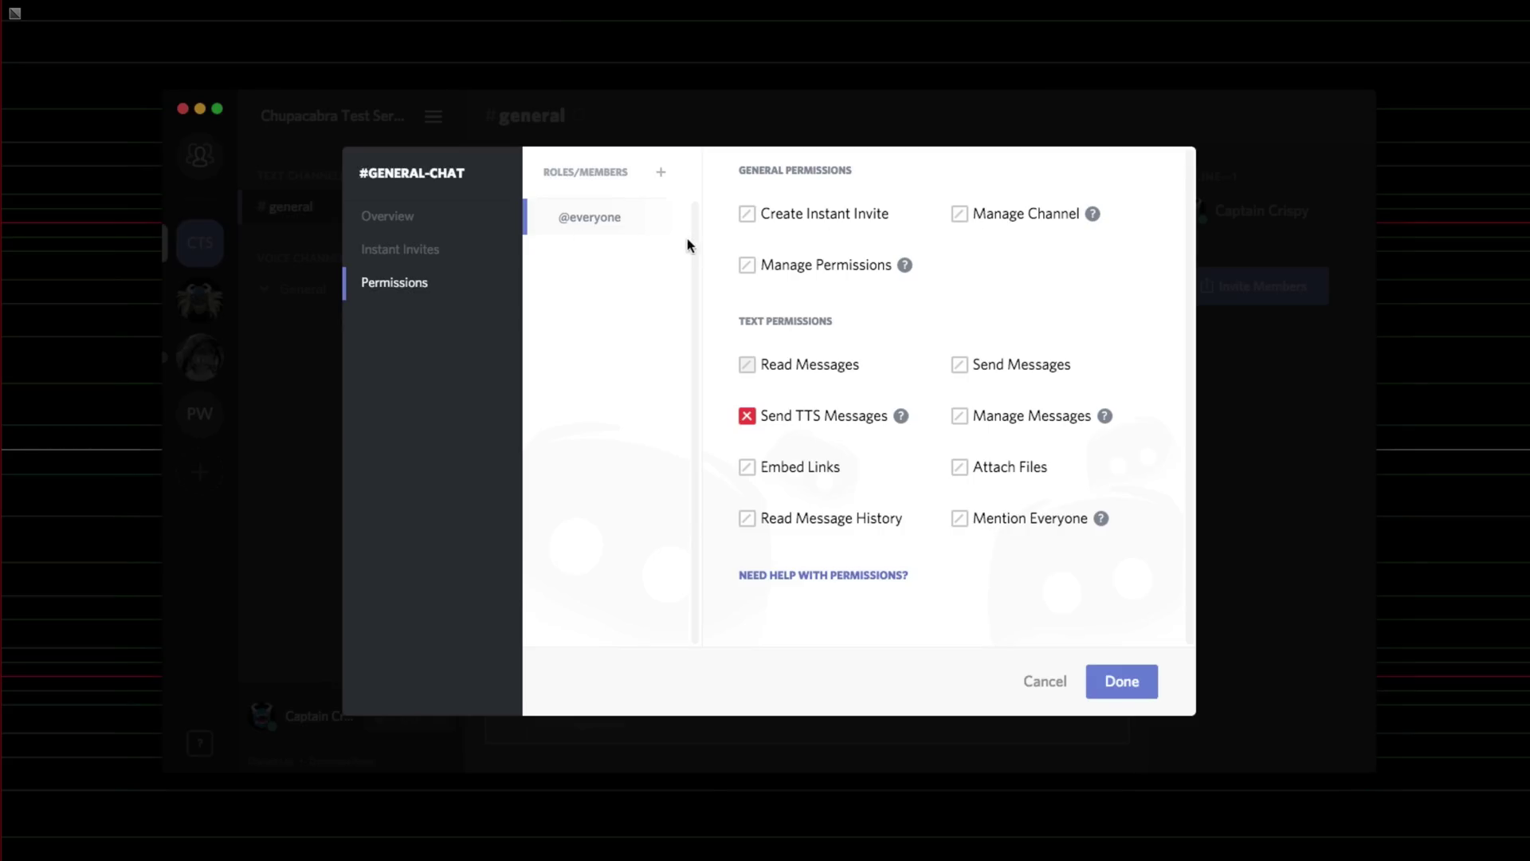
click(661, 173)
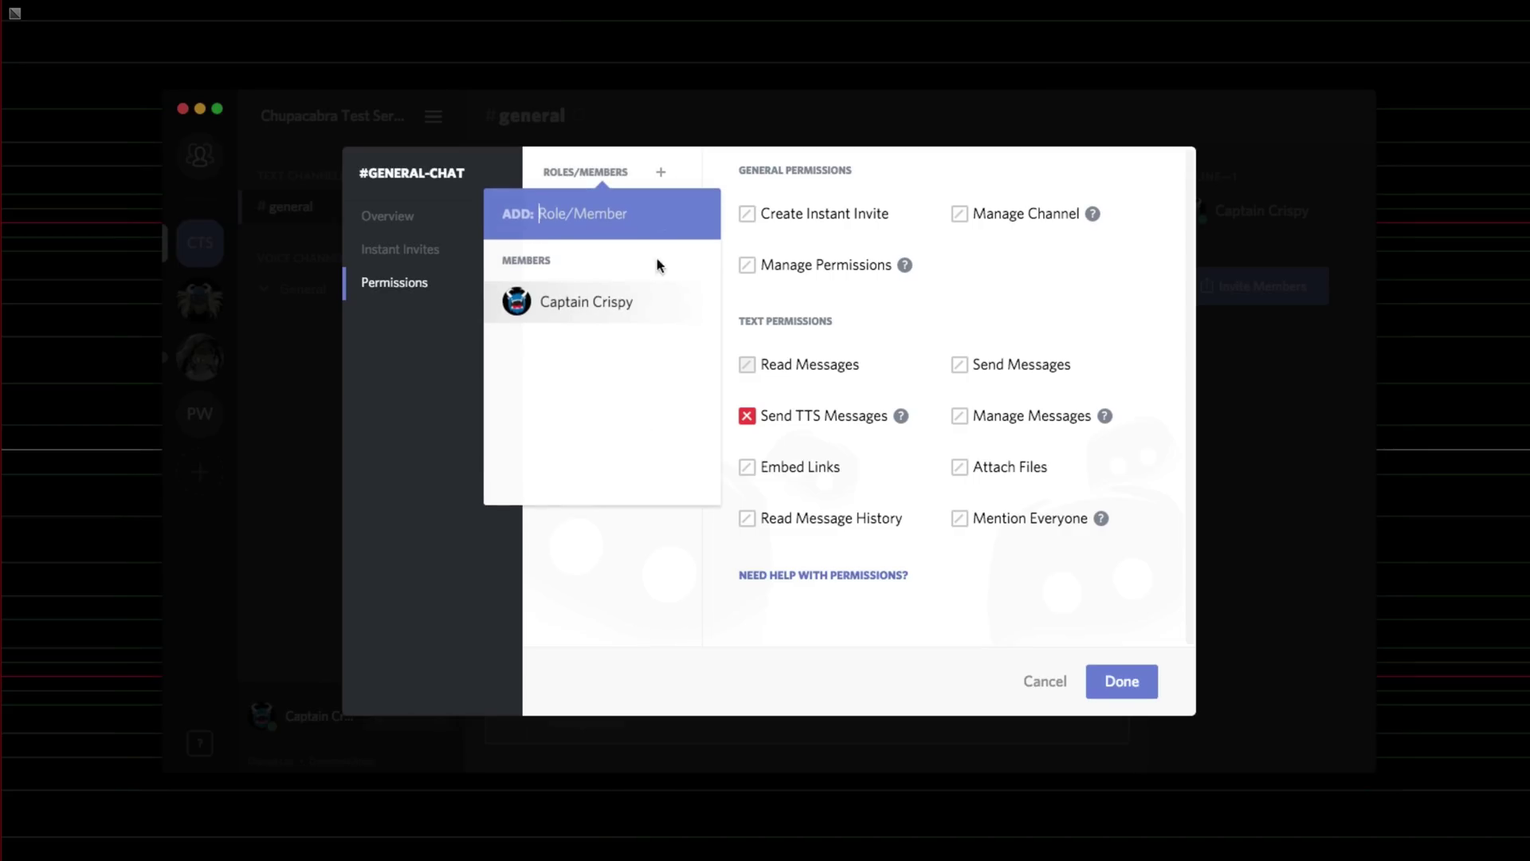
click(649, 562)
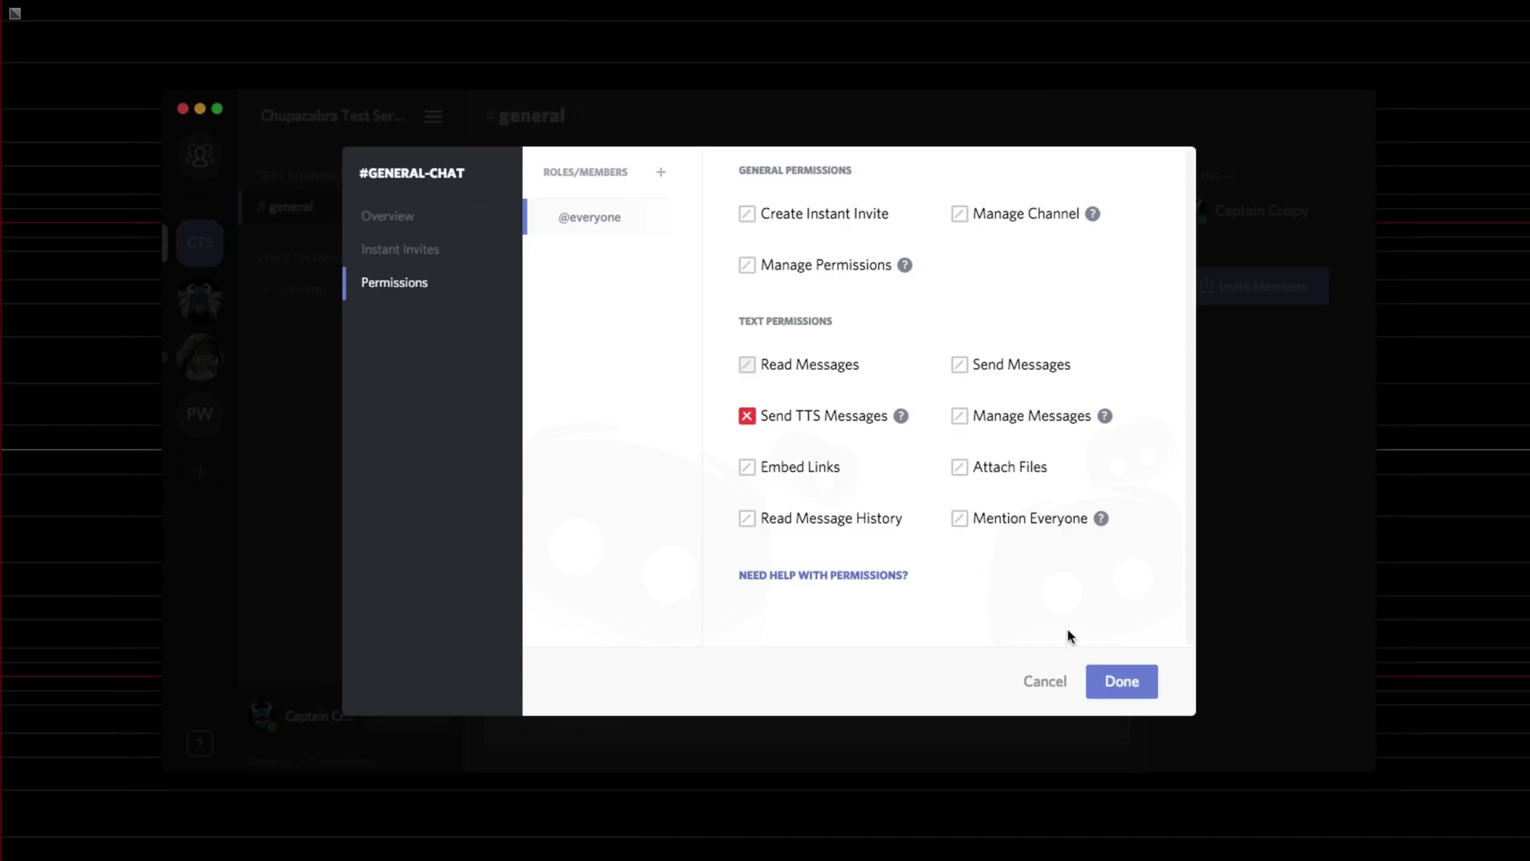
click(747, 415)
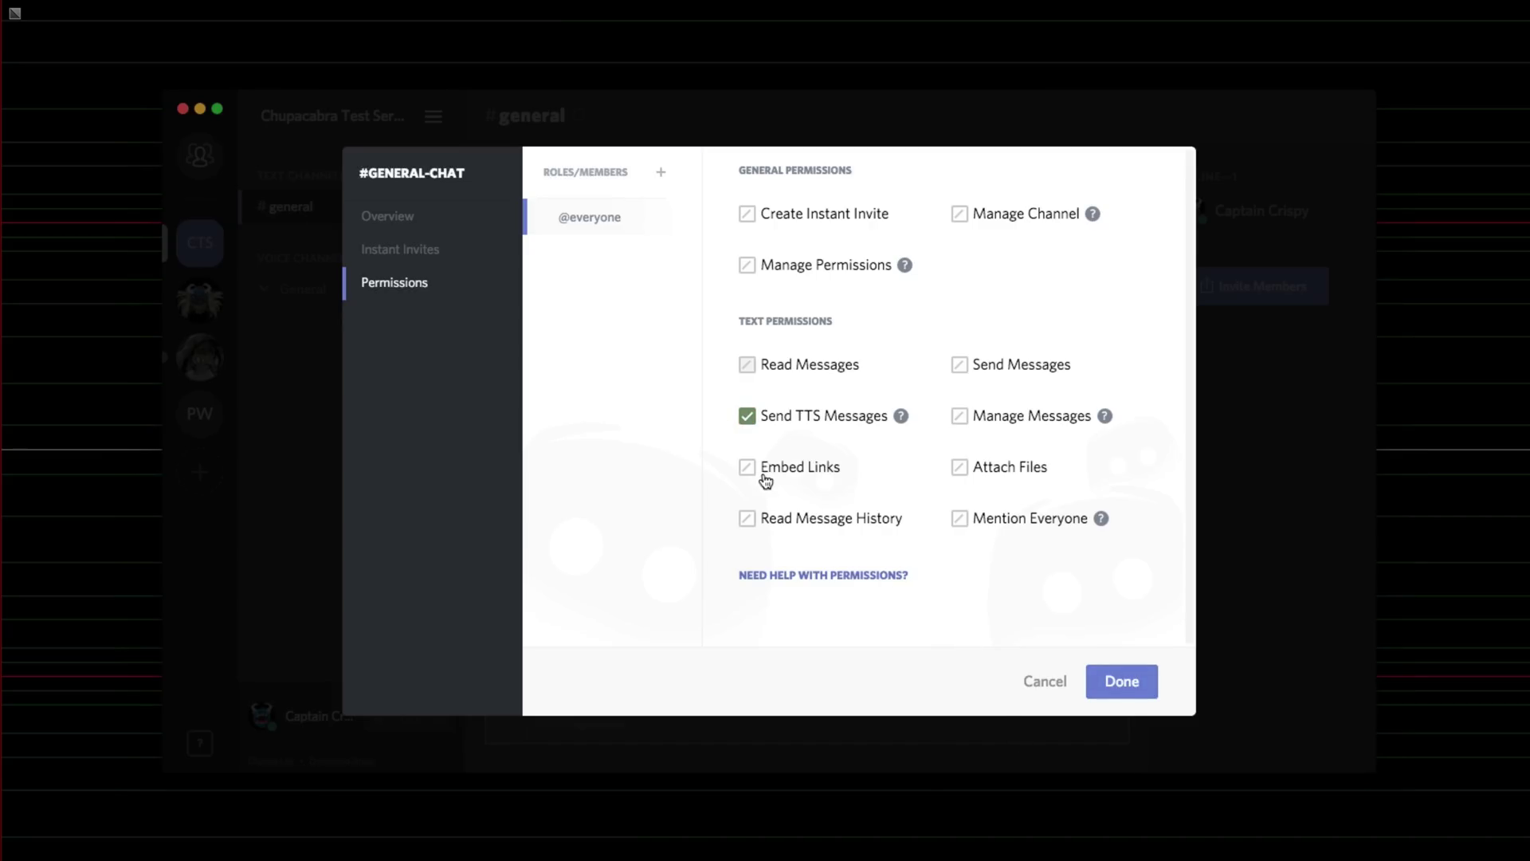
click(1121, 684)
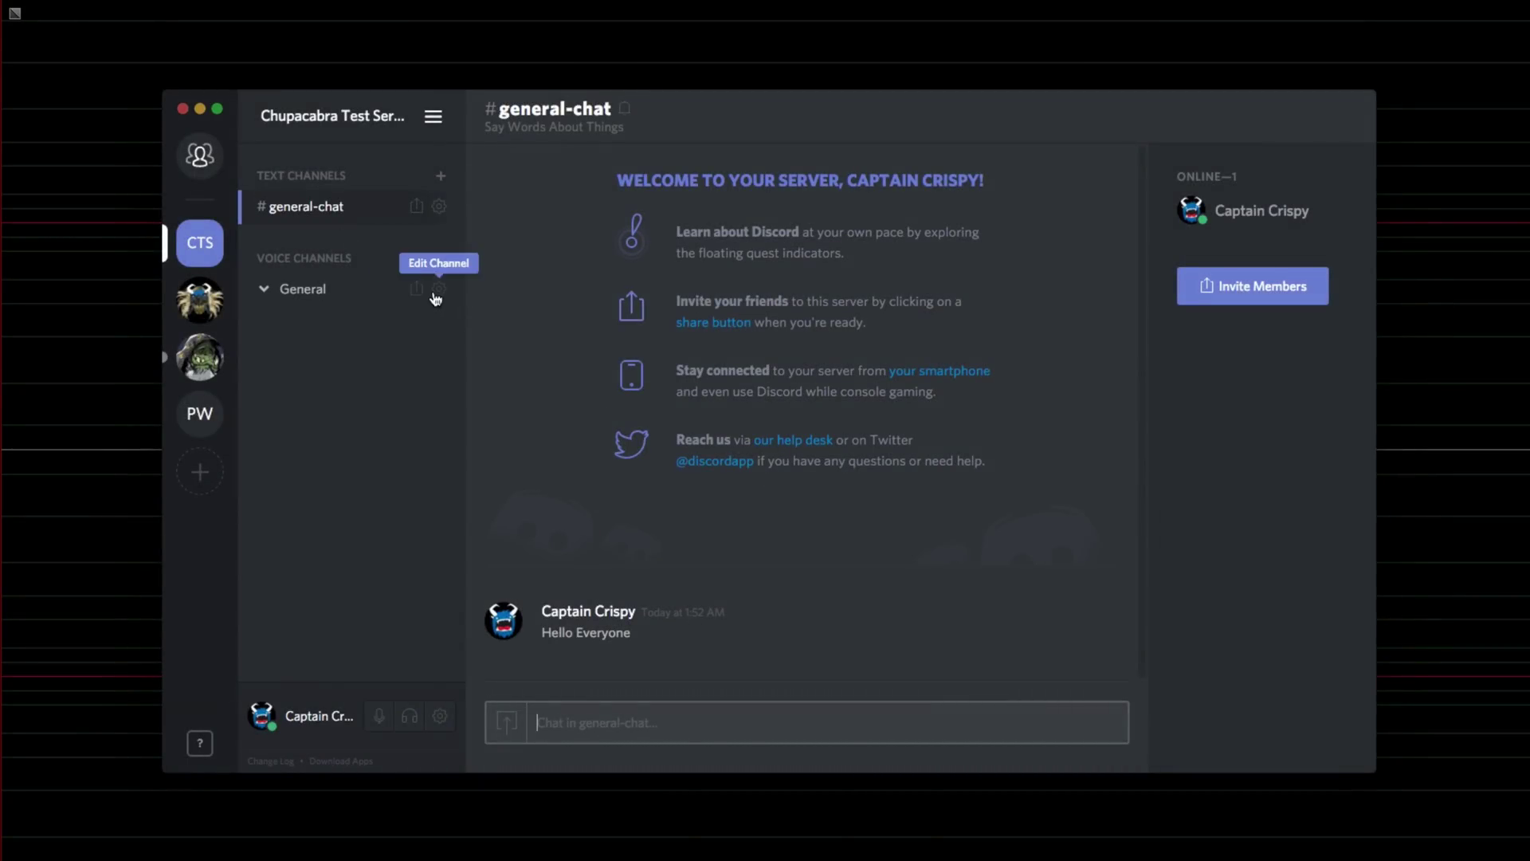
- Create a second text channel named secret-Bacon-Society and switch to it
click(440, 175)
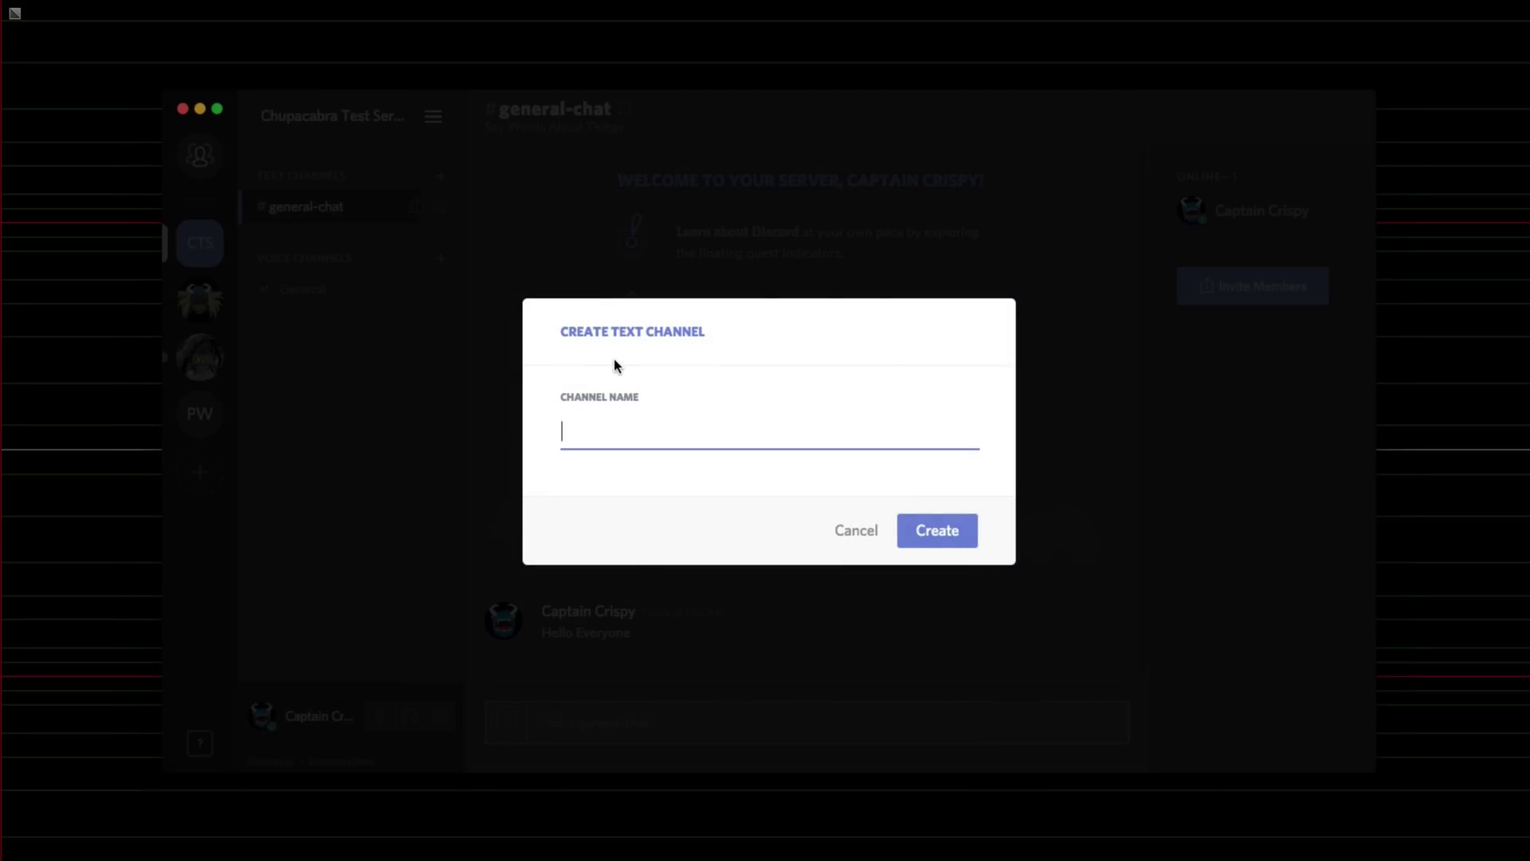
text(secret Baco)
key(BackSpace)
key(BackSpace)
key(BackSpace)
key(BackSpace)
text(-Bacon-Society)
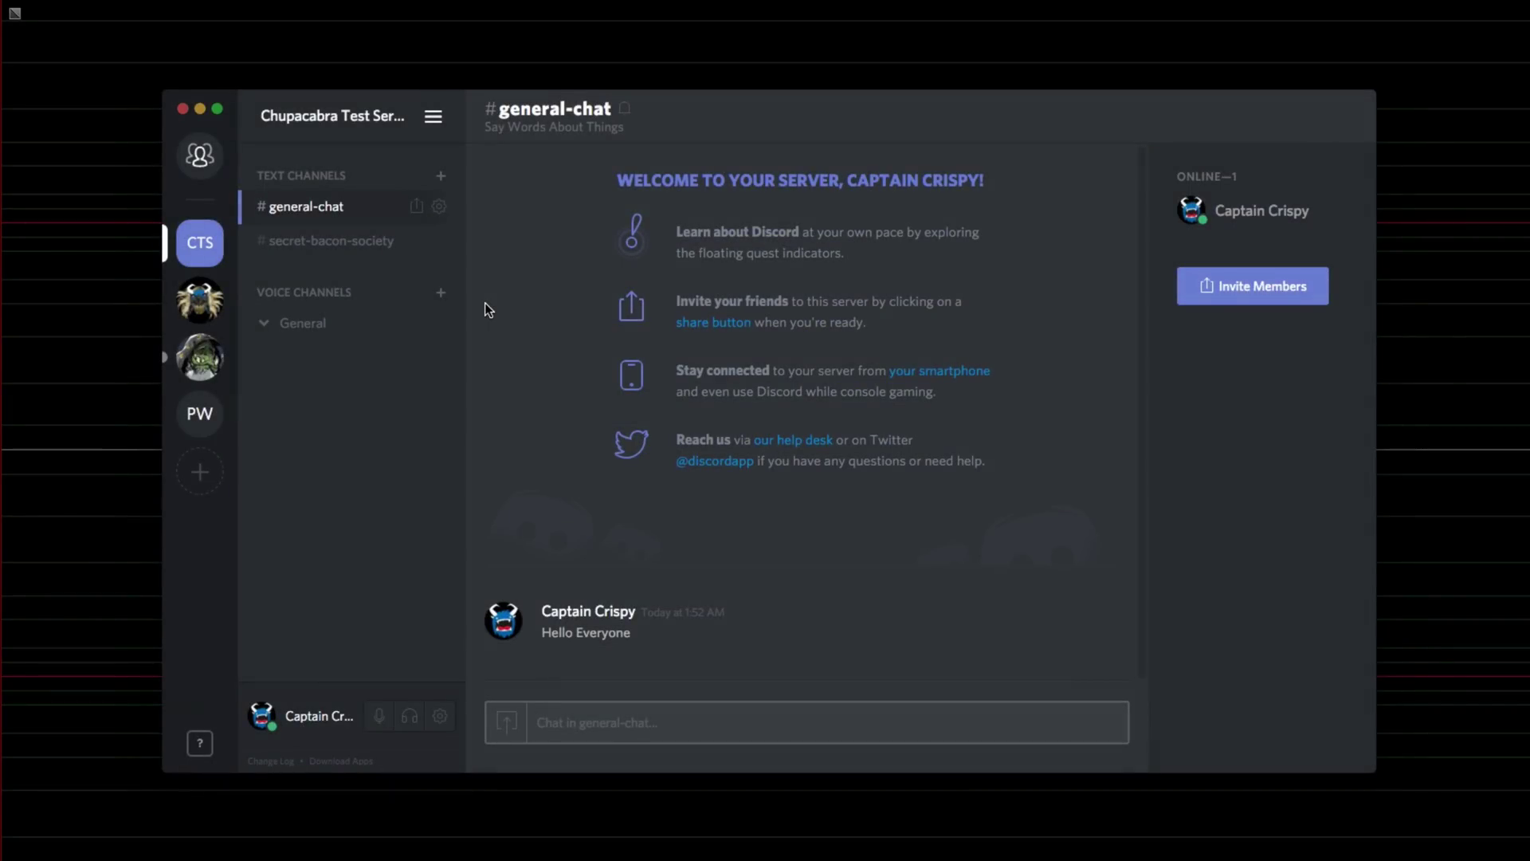
click(362, 240)
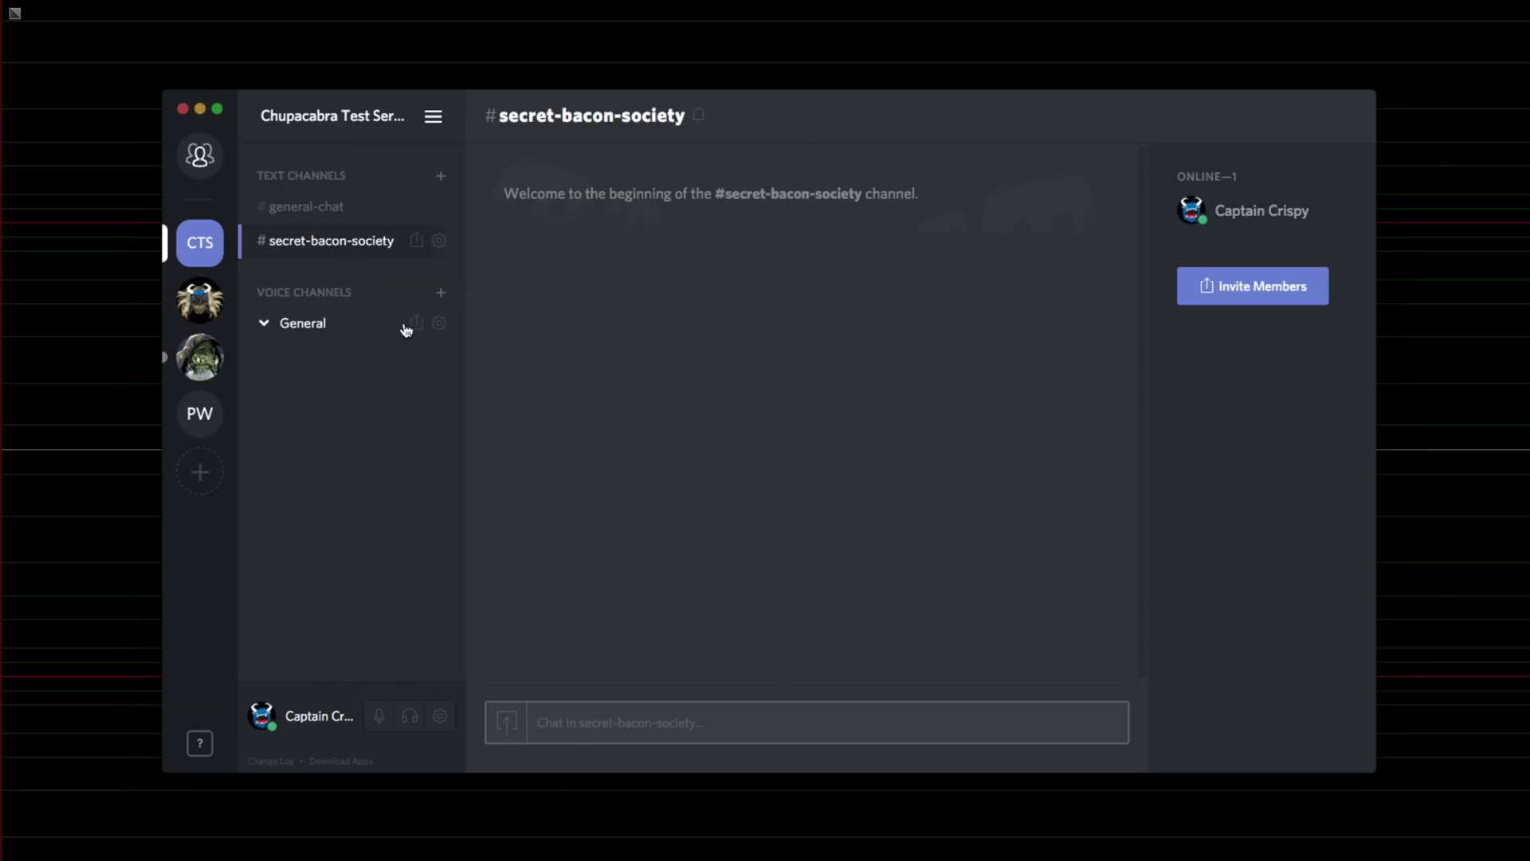
- Rename the General voice channel as Voice-Chat
click(438, 325)
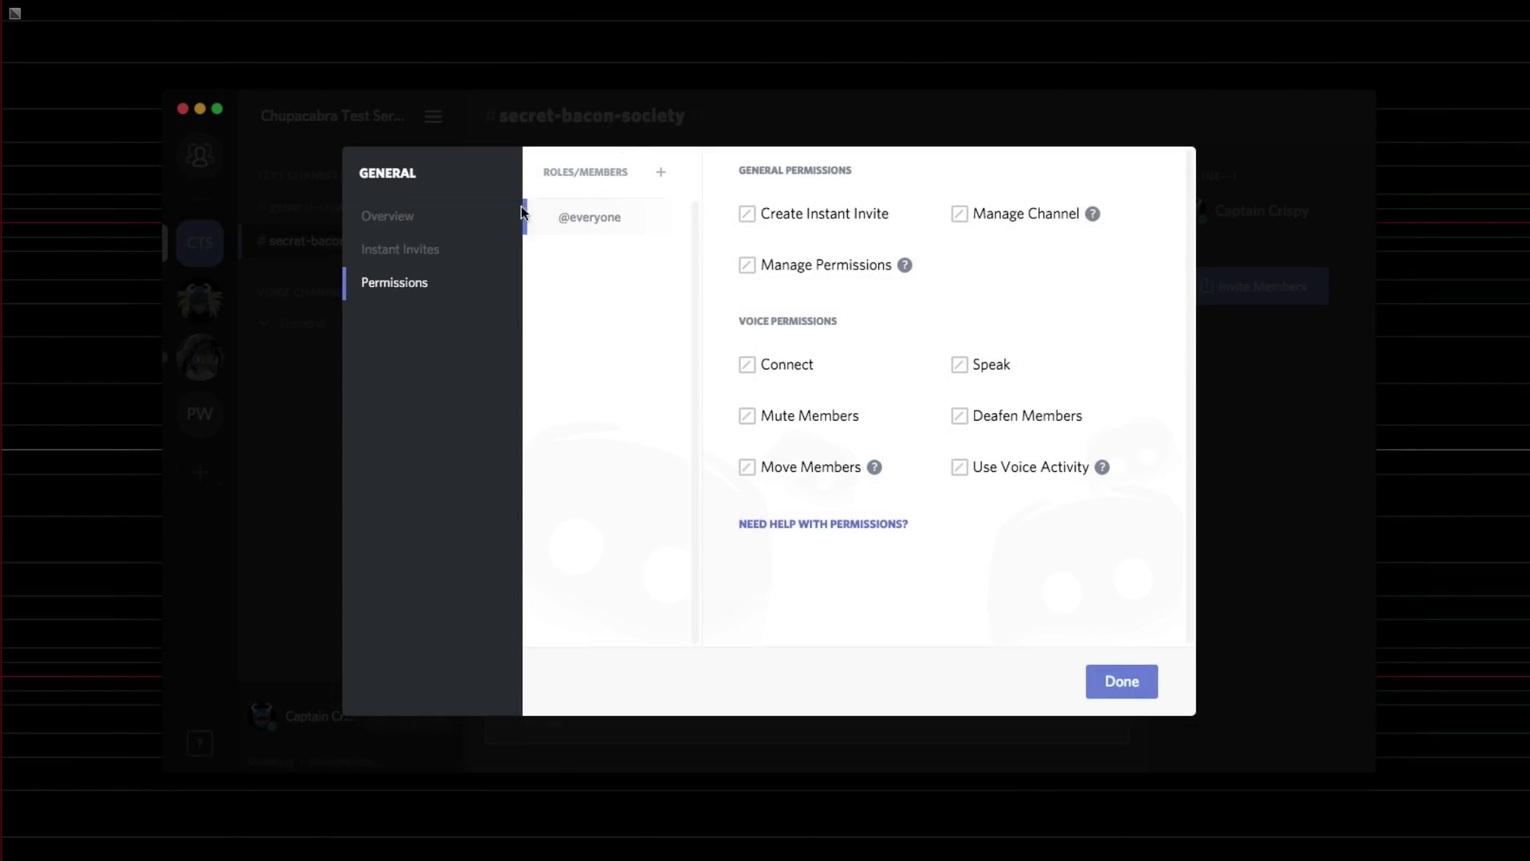
click(418, 228)
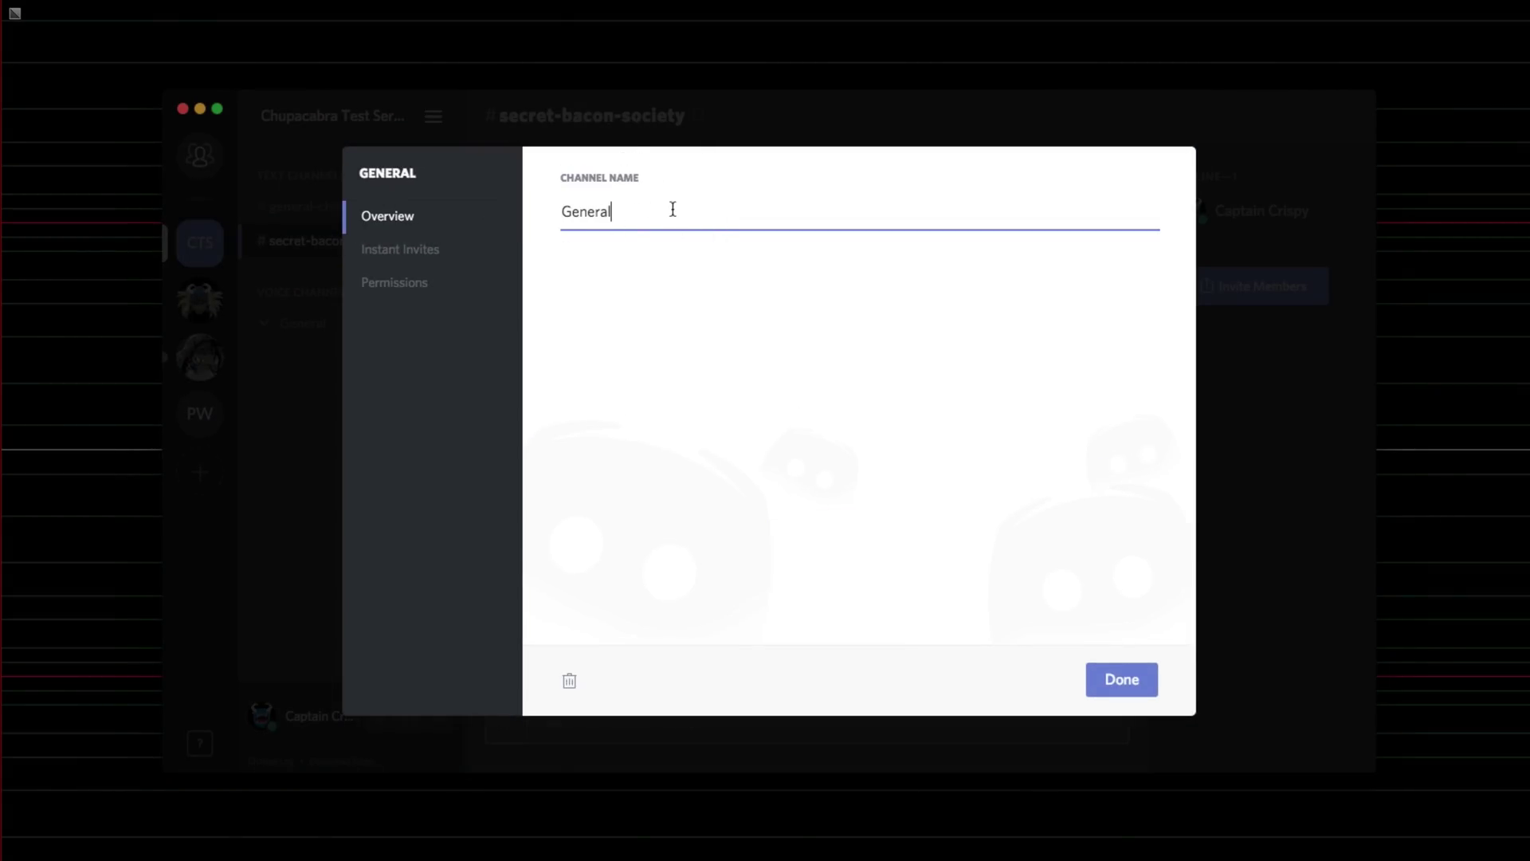
drag(637, 209, 465, 199)
text(Voice Cha)
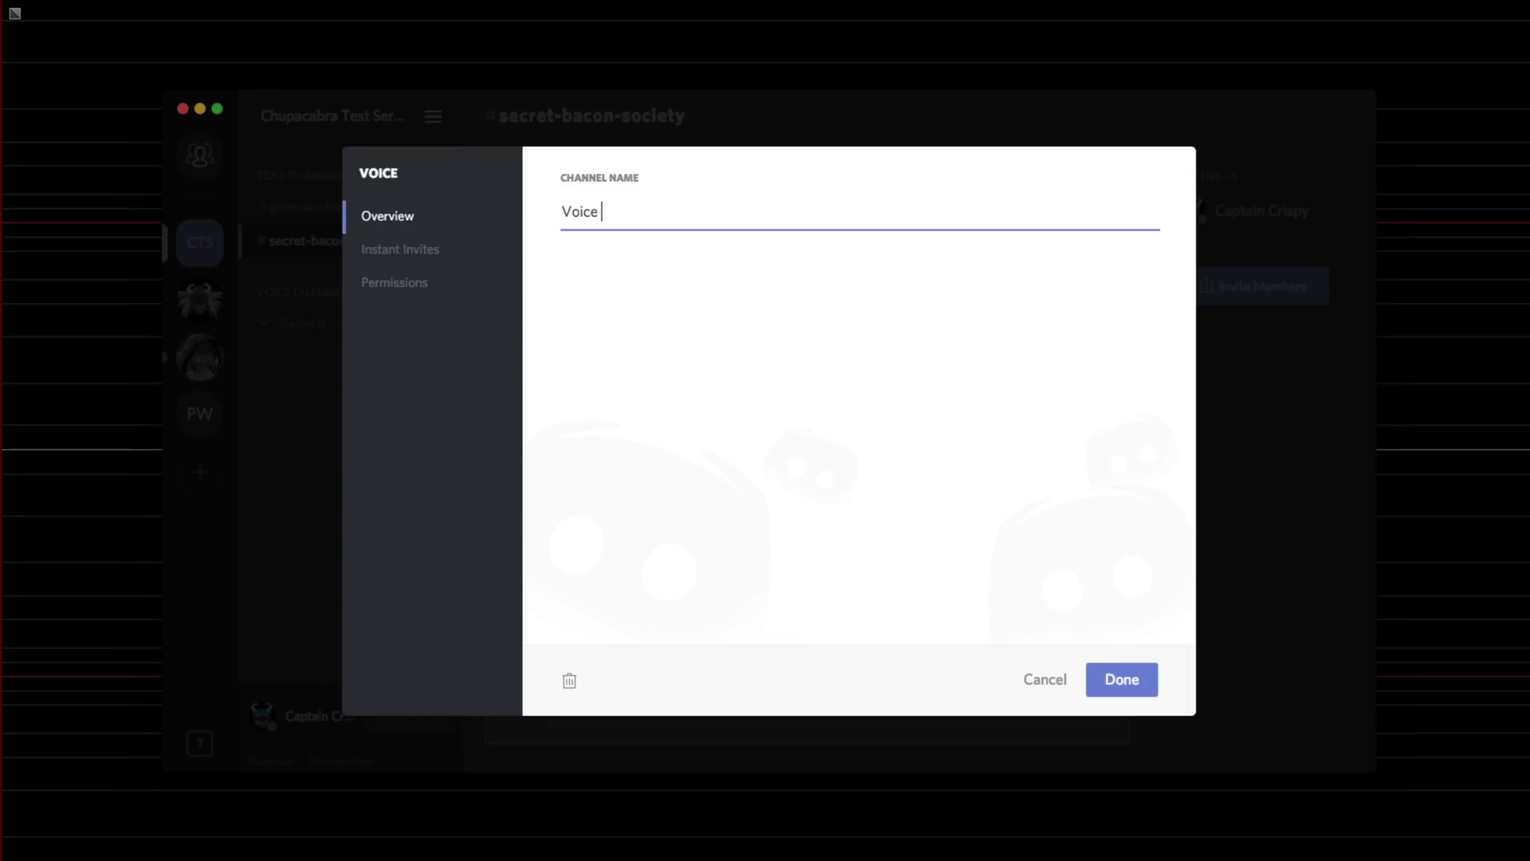
key(BackSpace)
key(BackSpace)
key(BackSpace)
key(BackSpace)
text(-Chat)
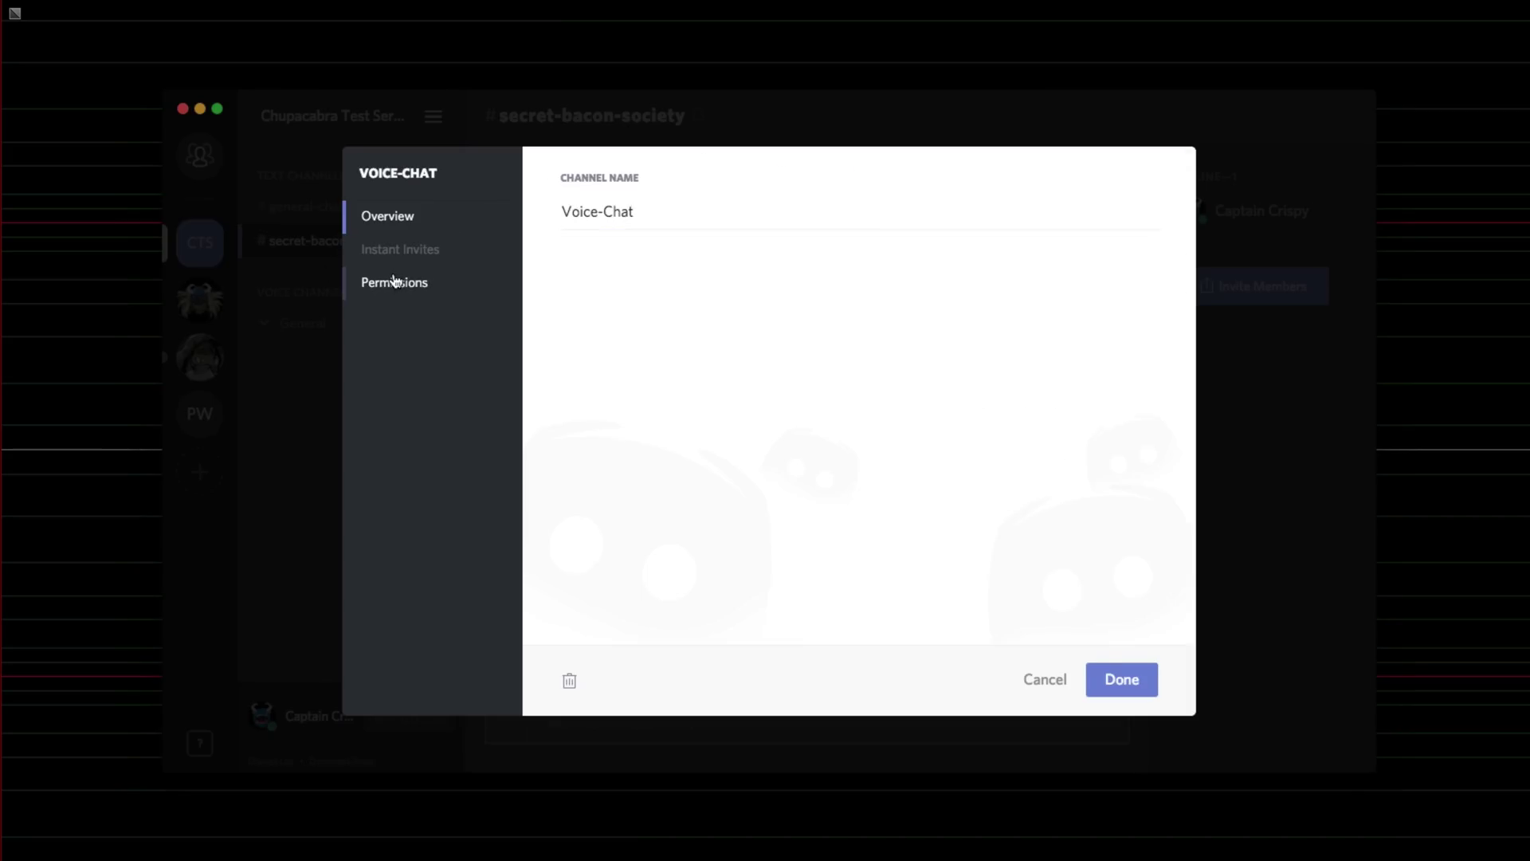
click(393, 274)
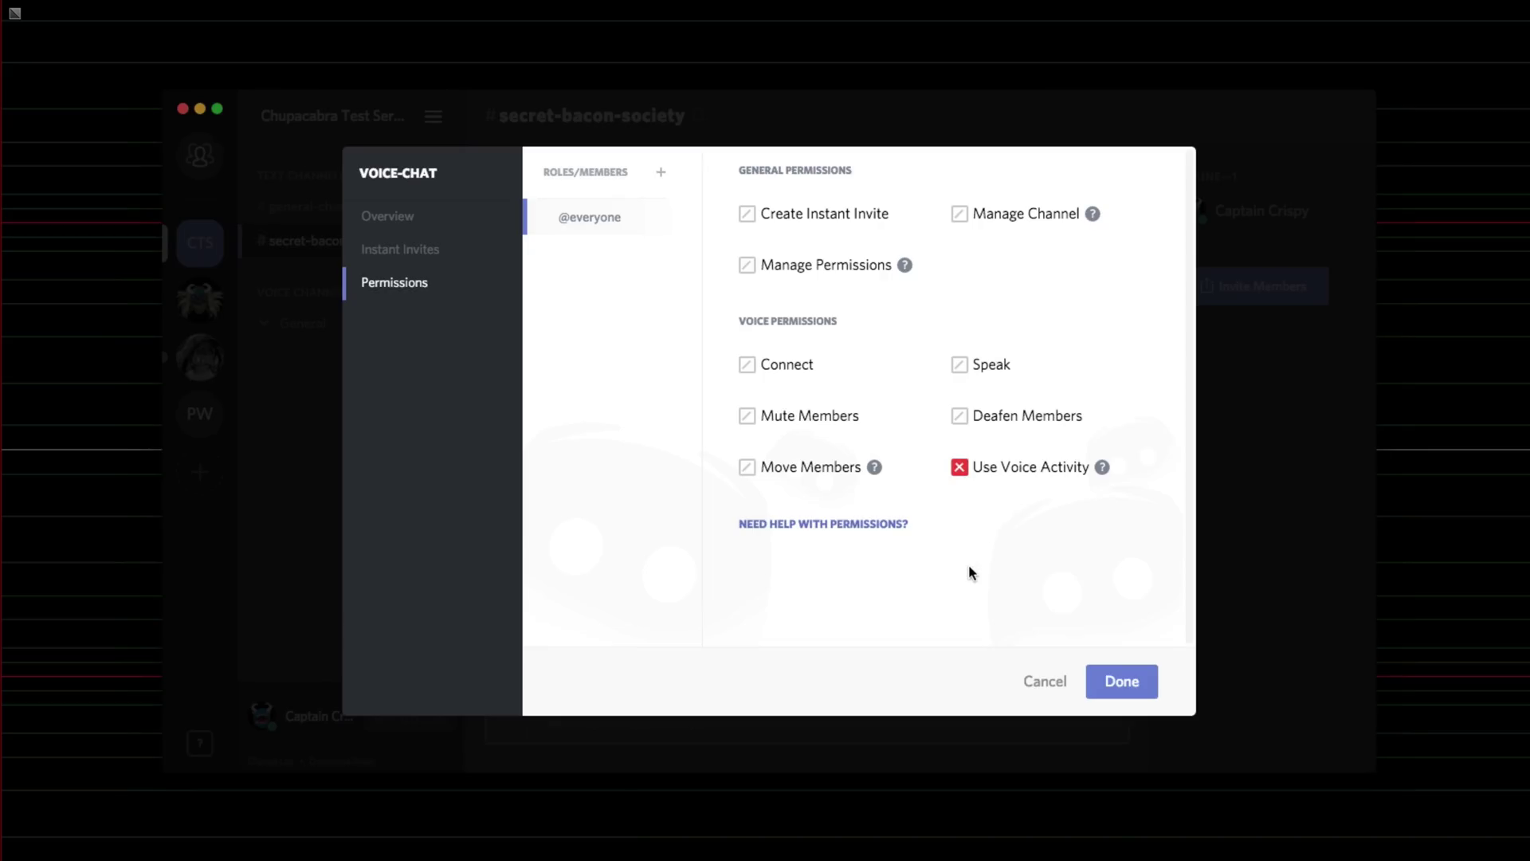
click(959, 467)
click(1125, 683)
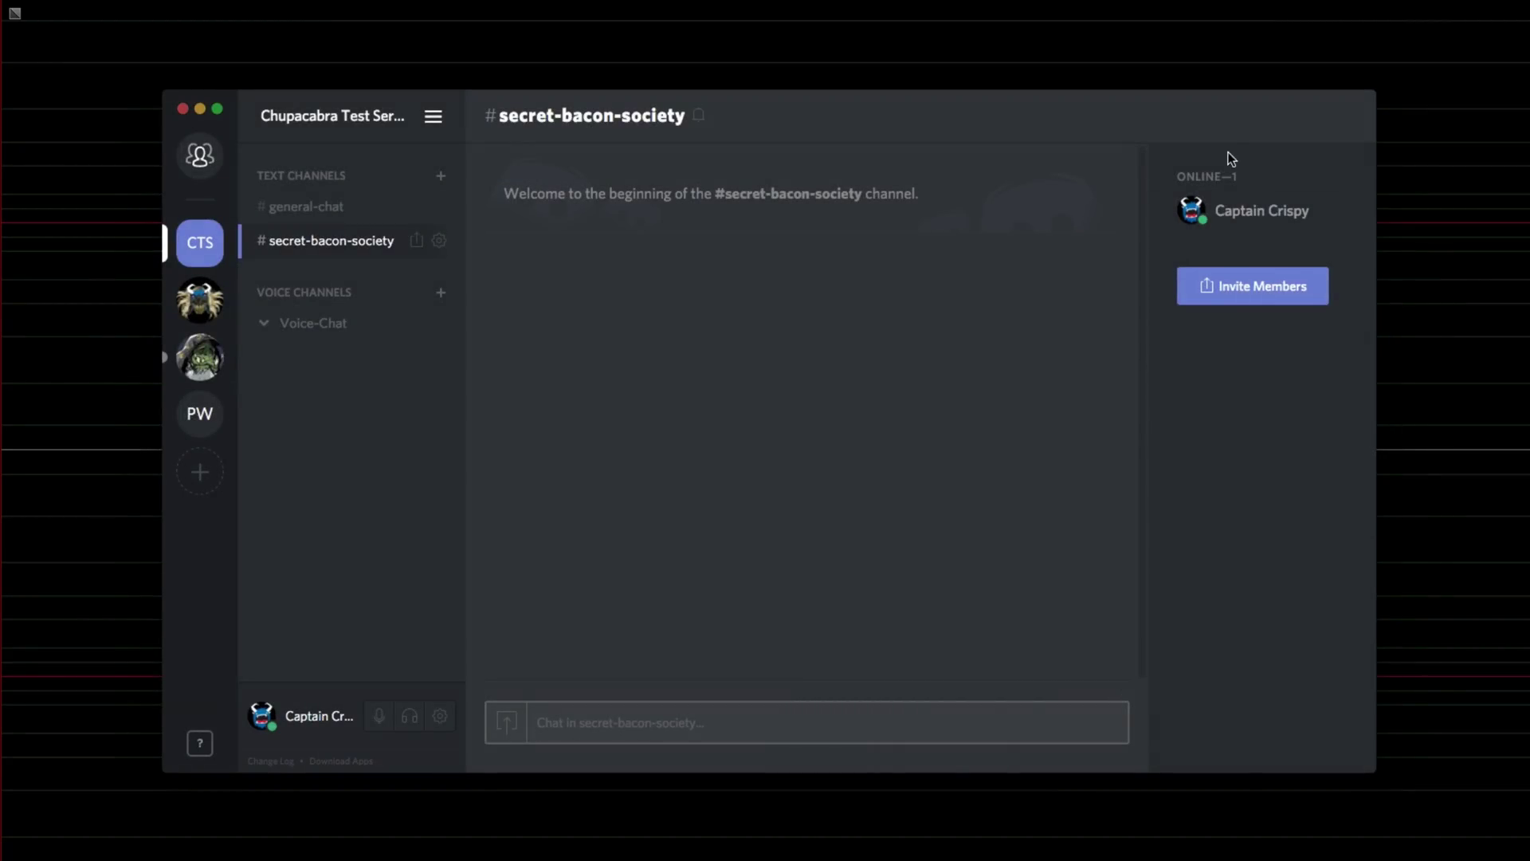
- Try to add a Server Admin role to the online member from the member's profile popup
click(1247, 210)
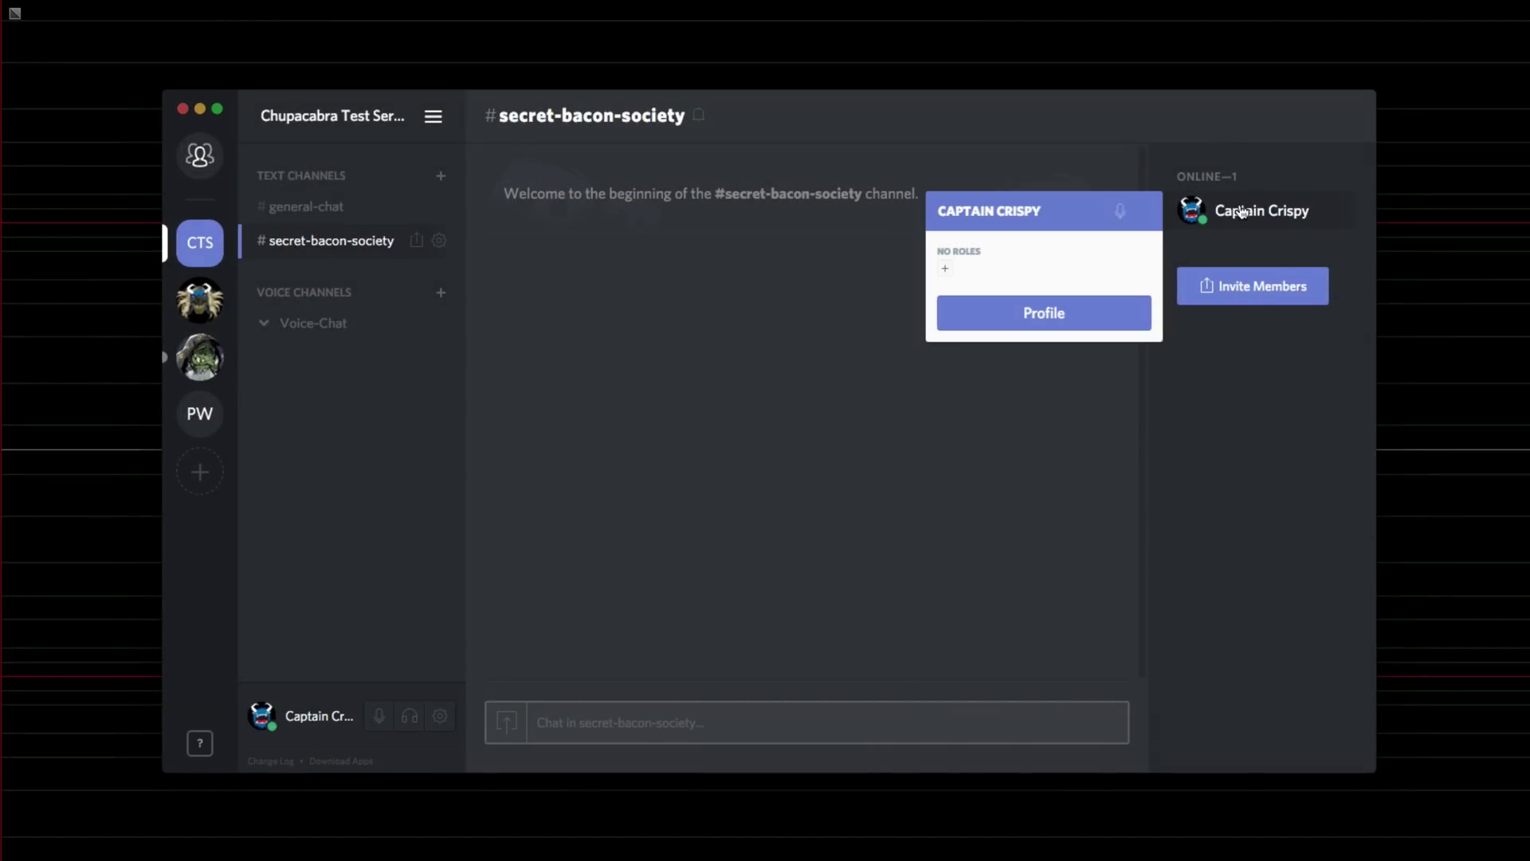
click(945, 269)
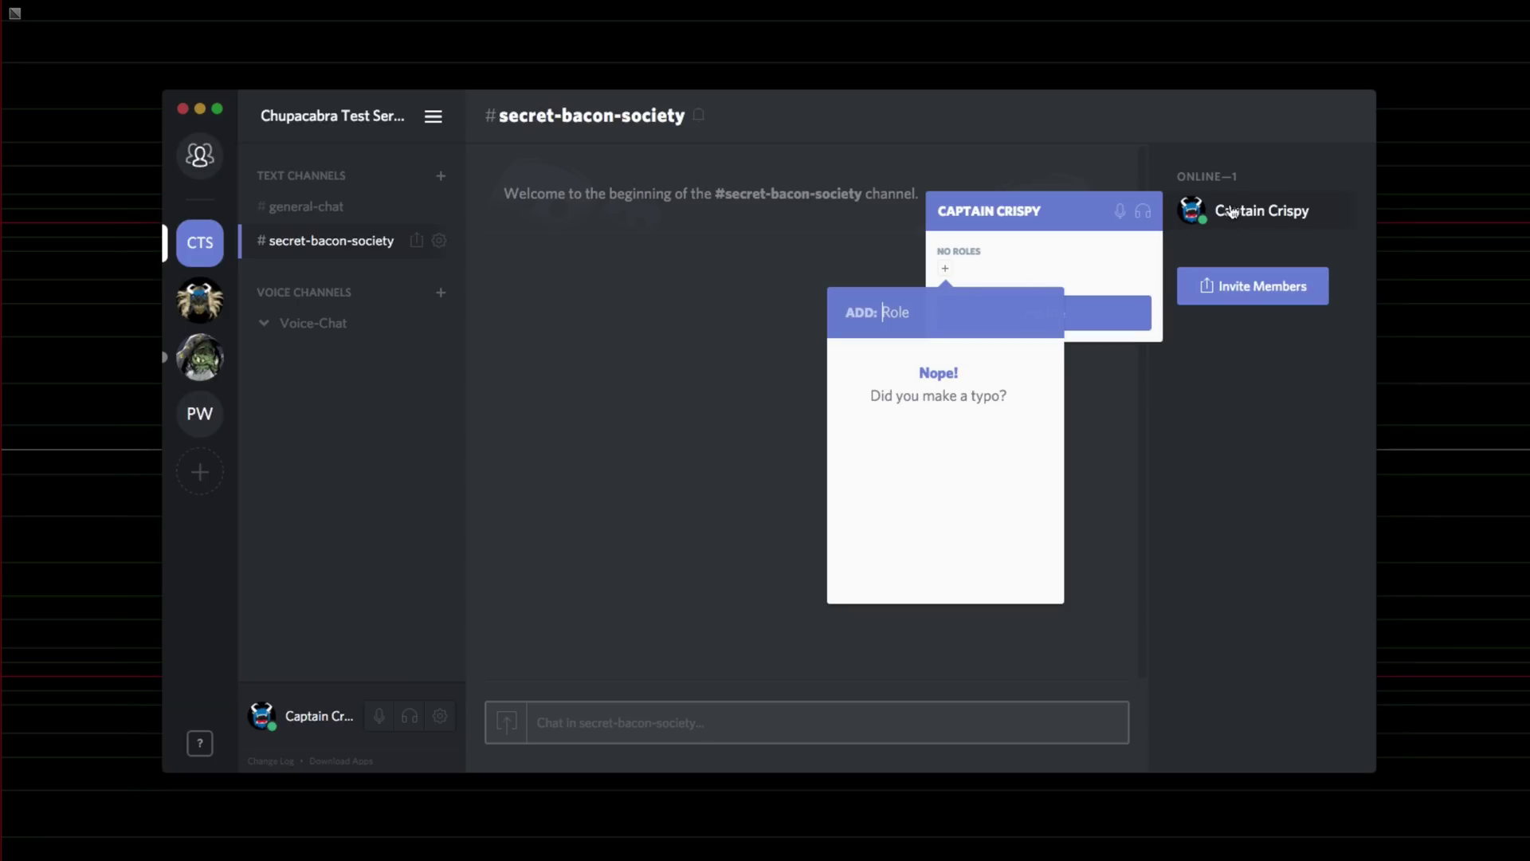
text(A)
key(BackSpace)
text(Server Admin)
click(1092, 275)
click(946, 270)
text(Adm)
key(BackSpace)
key(BackSpace)
key(BackSpace)
text(Server Admin)
click(765, 313)
click(901, 323)
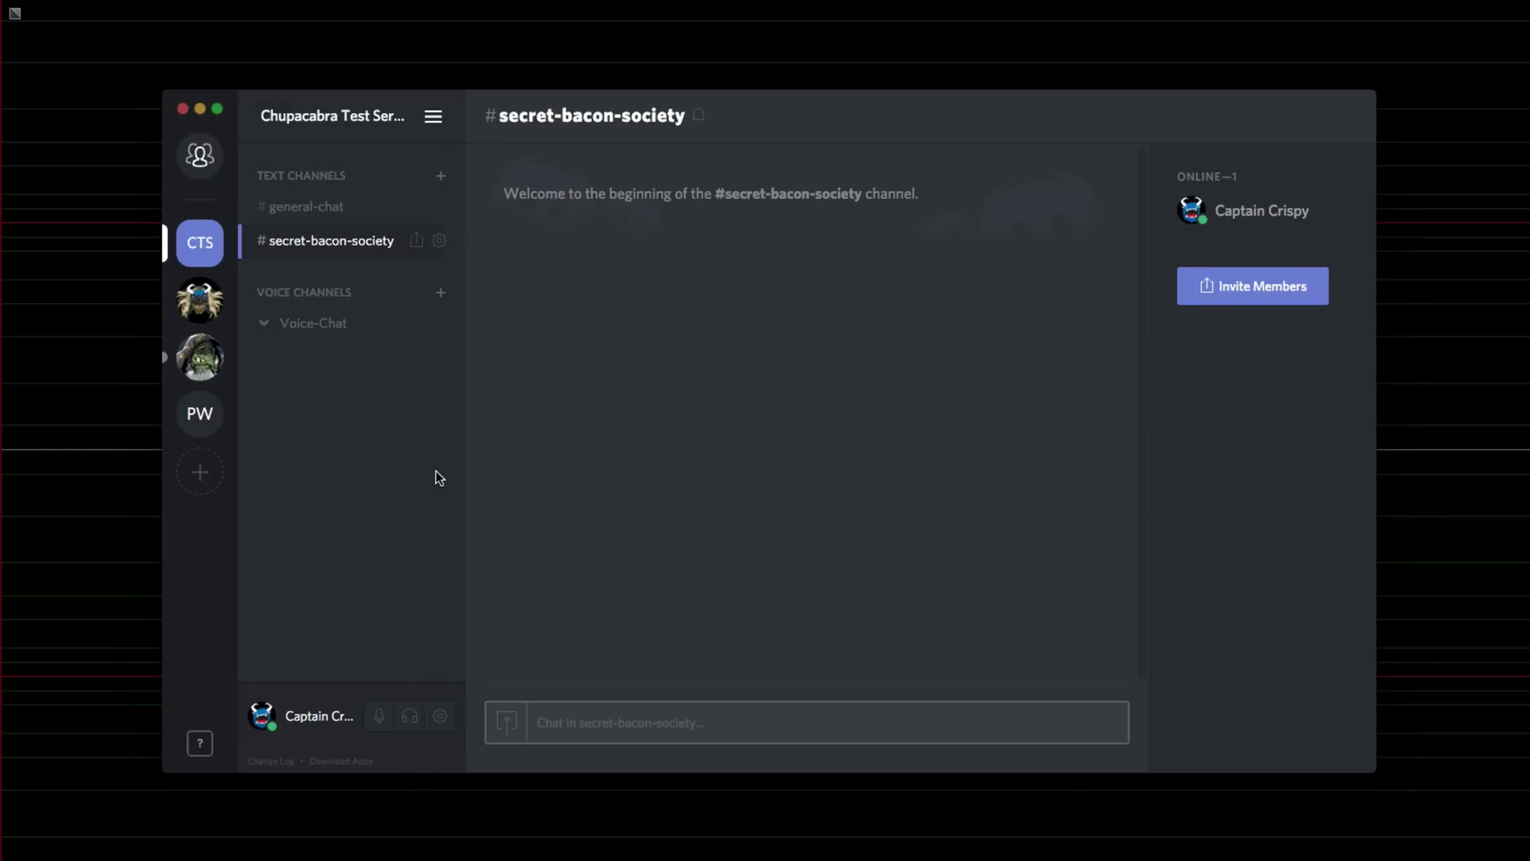
- Examine the server's AFK channel, AFK timeout and verification level options, keeping No AFK Channel and 5min selected
click(434, 117)
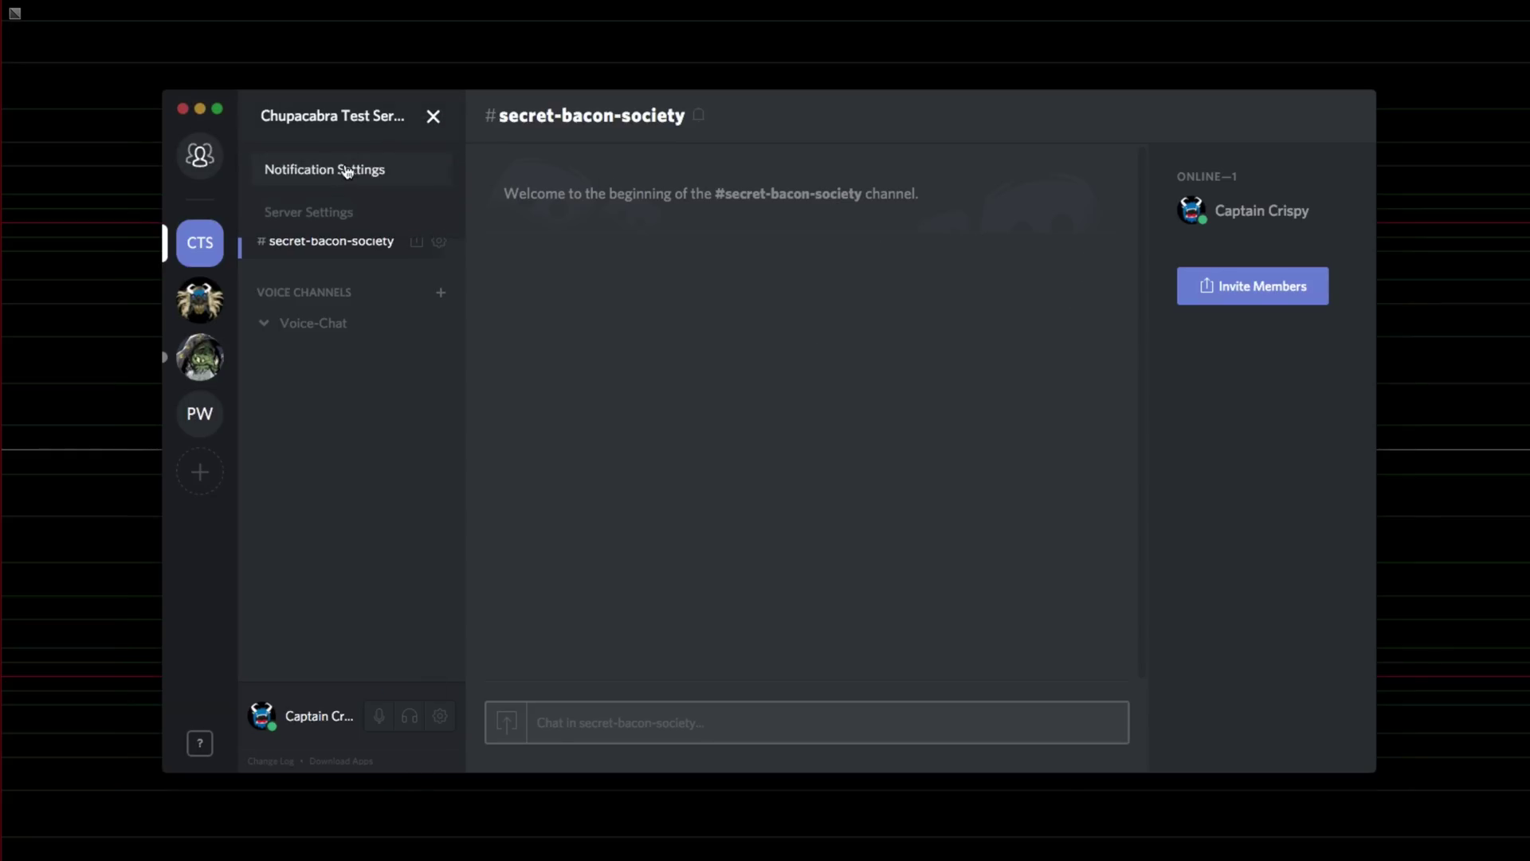
click(344, 217)
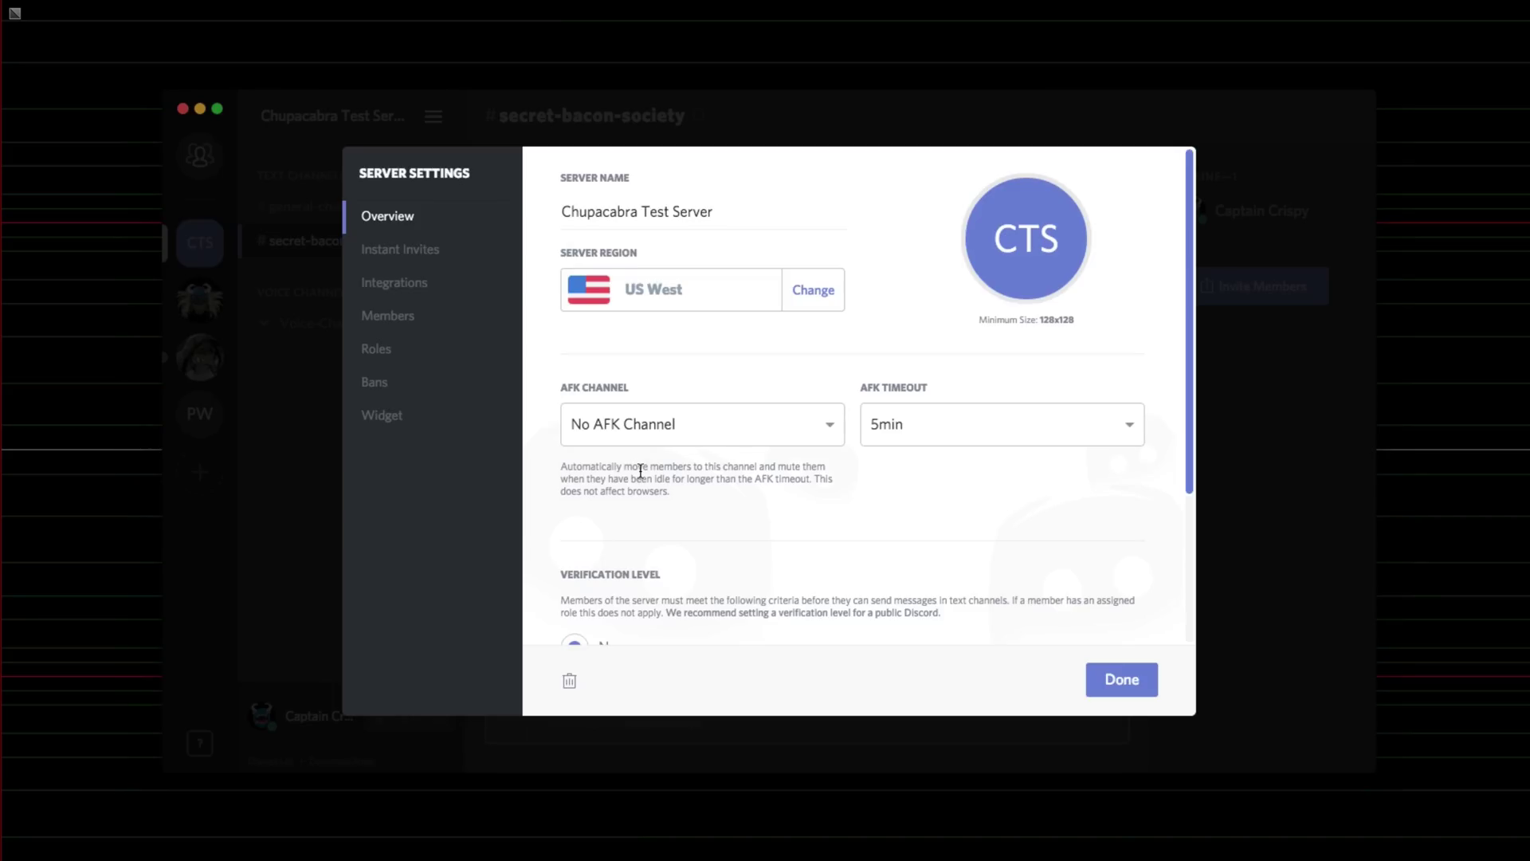
click(826, 426)
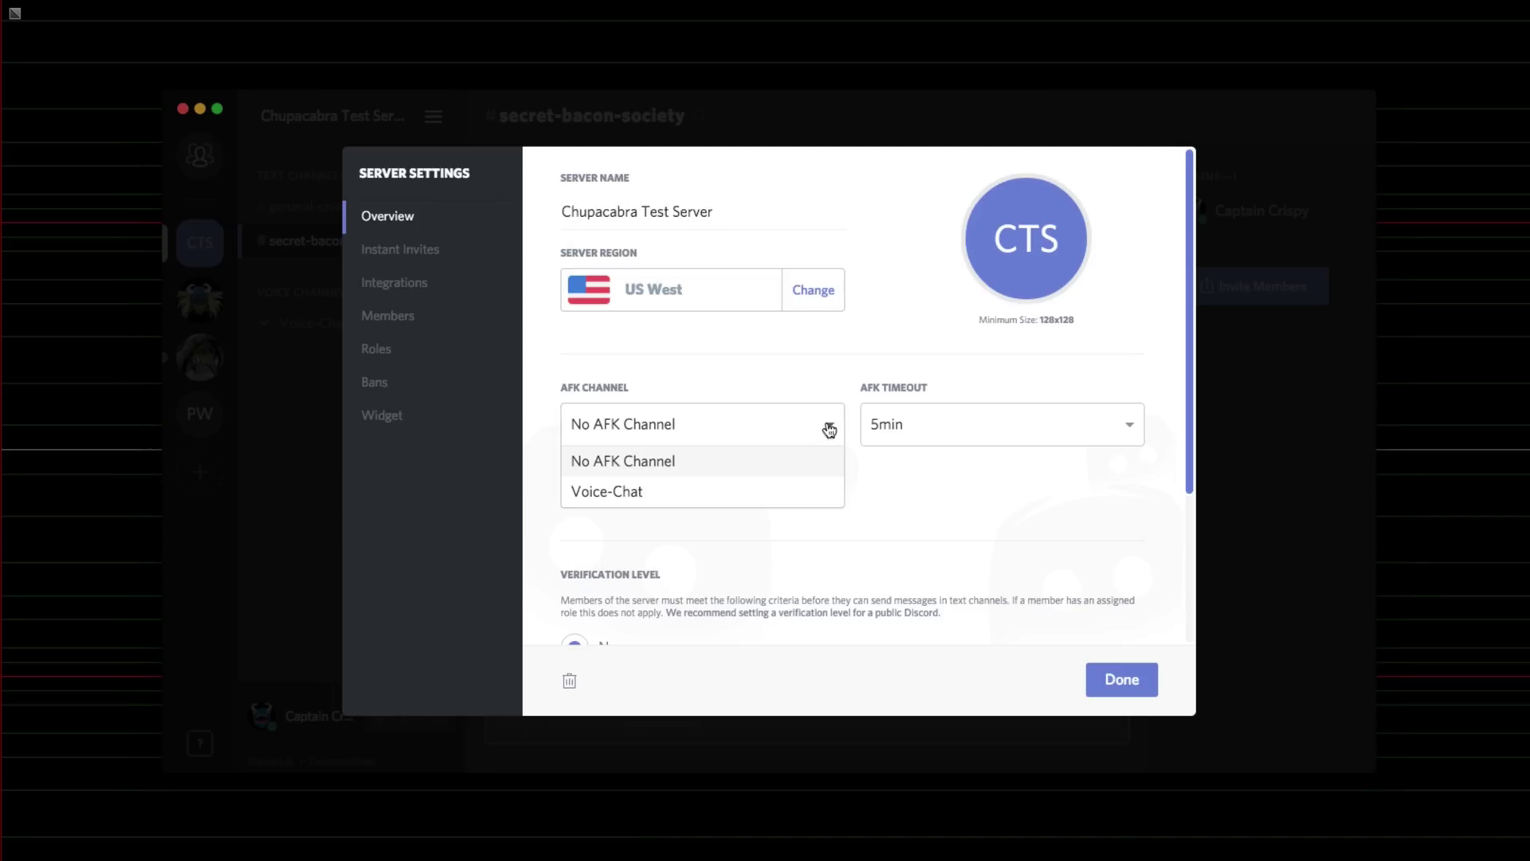
click(765, 463)
click(967, 437)
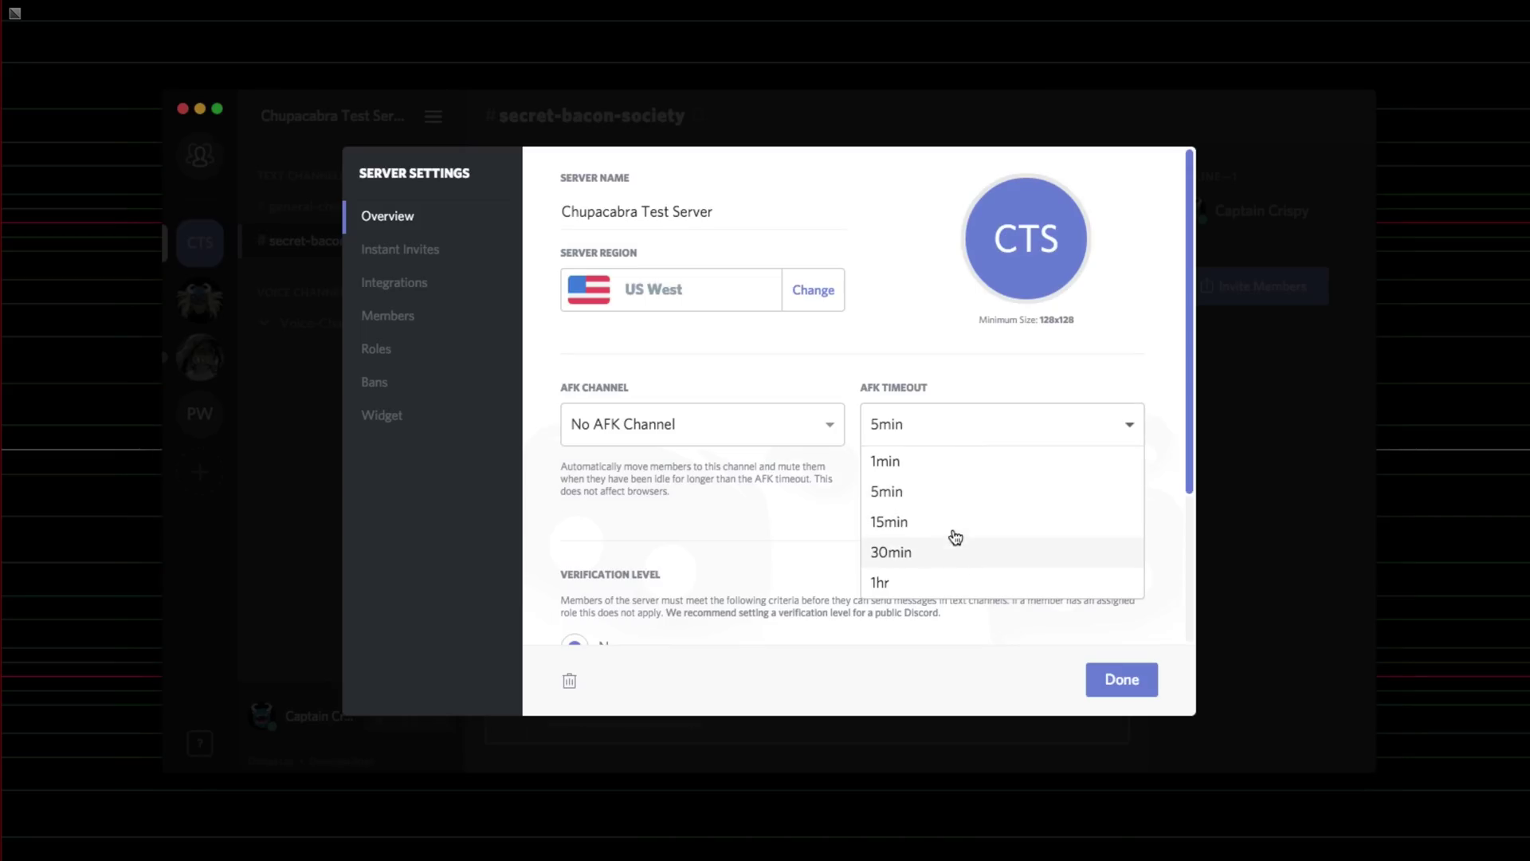
click(955, 490)
scroll(950, 495, down, 5)
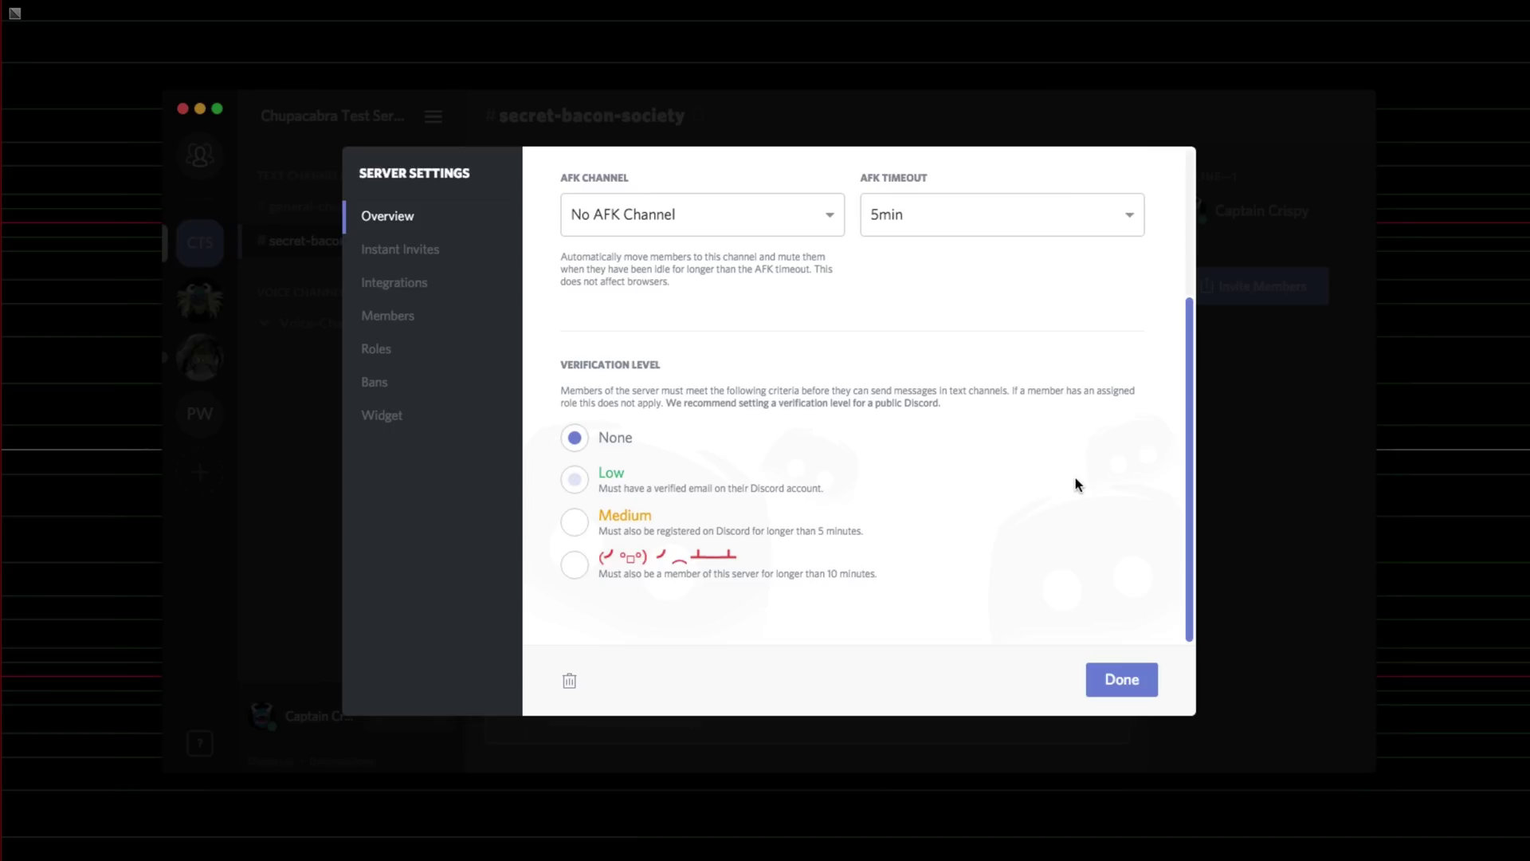
scroll(1076, 484, up, 4)
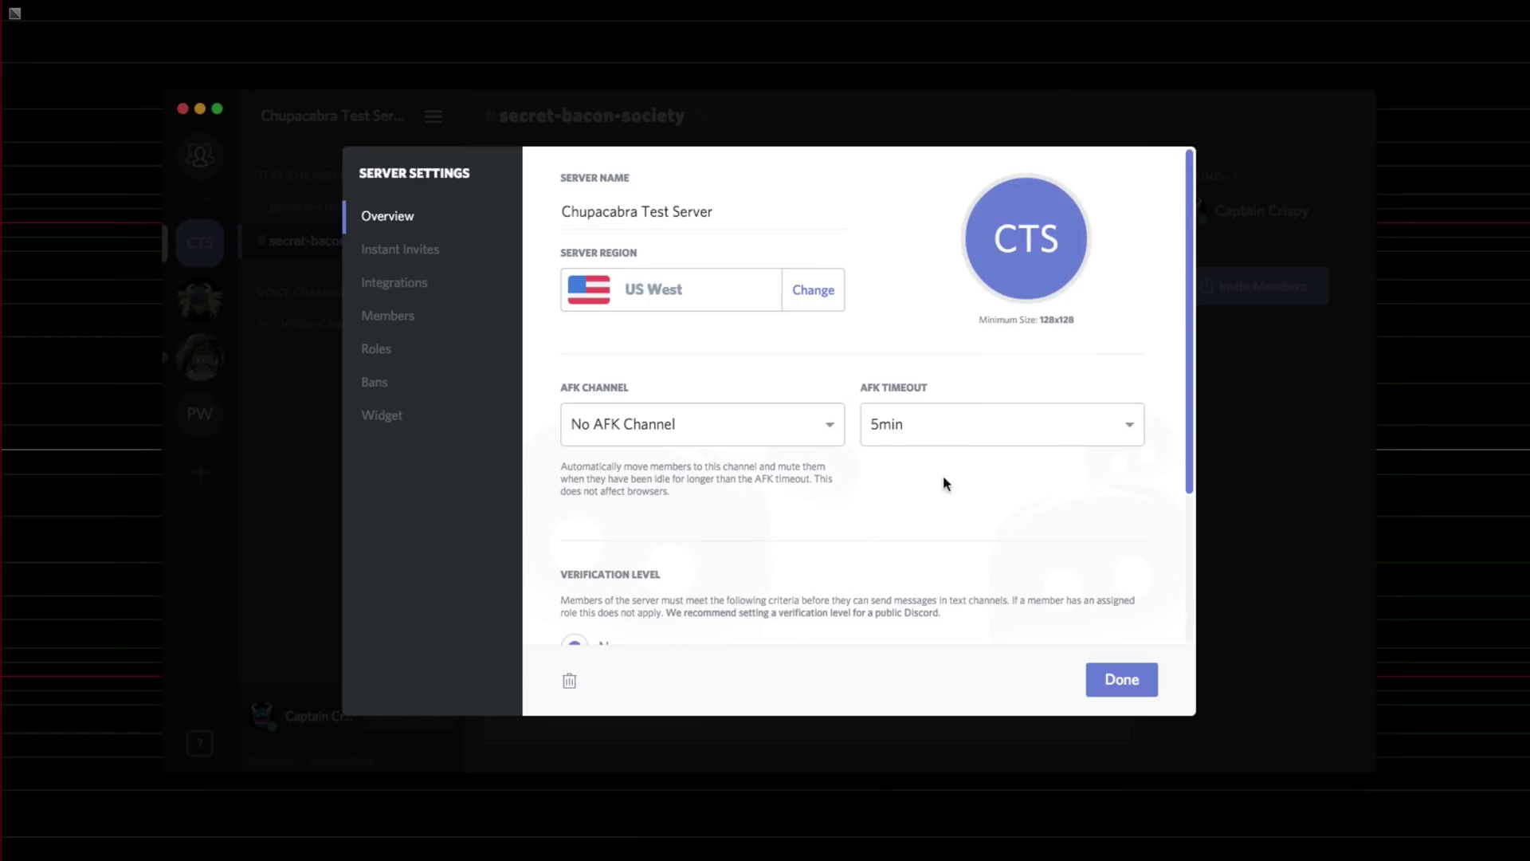
scroll(1035, 502, down, 4)
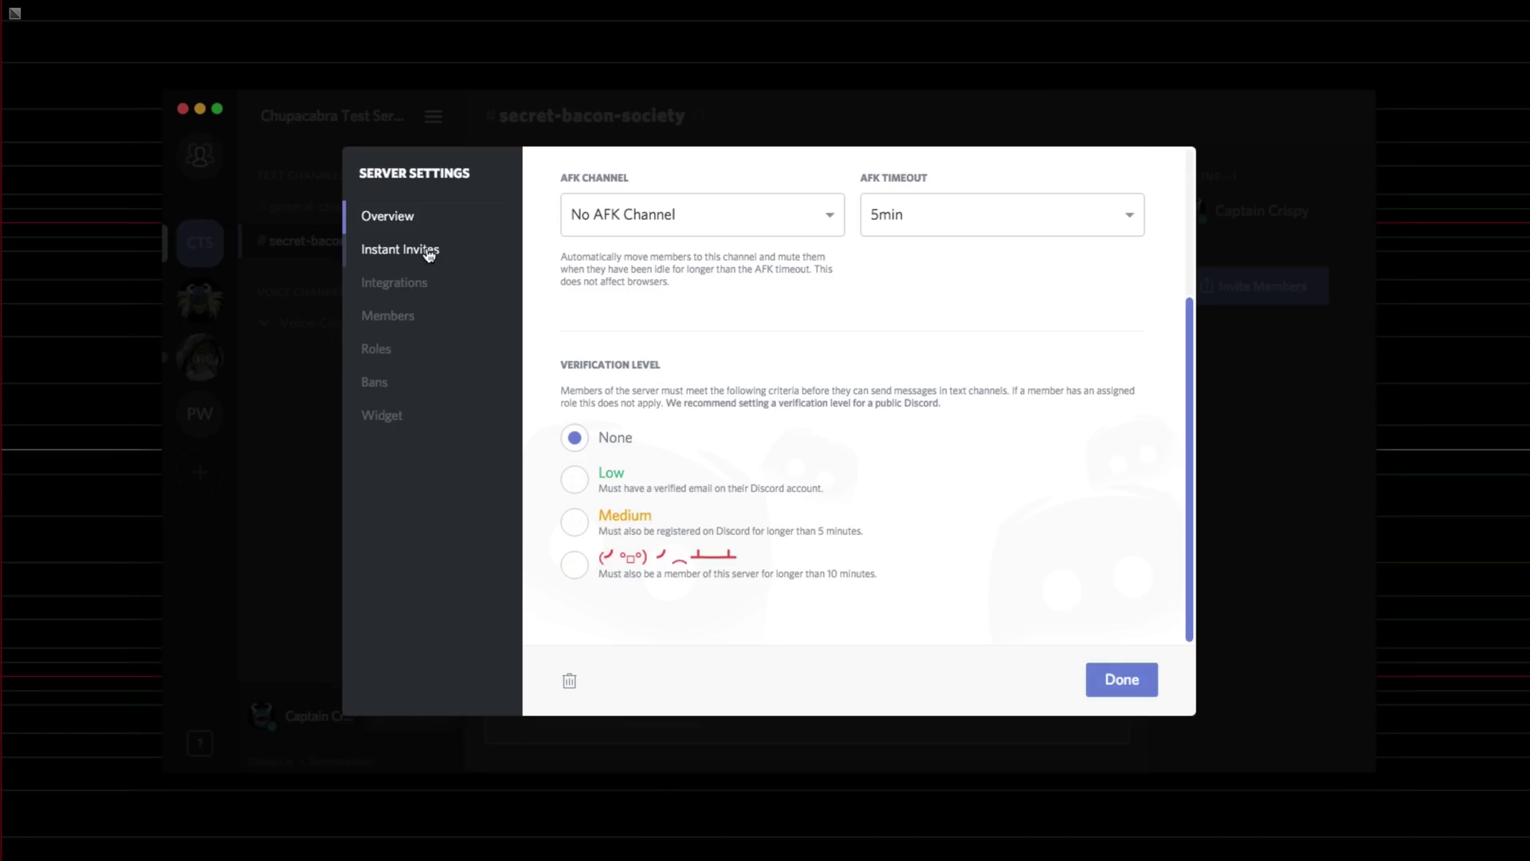
- Look through the server's instant invites, integrations and member list
click(400, 250)
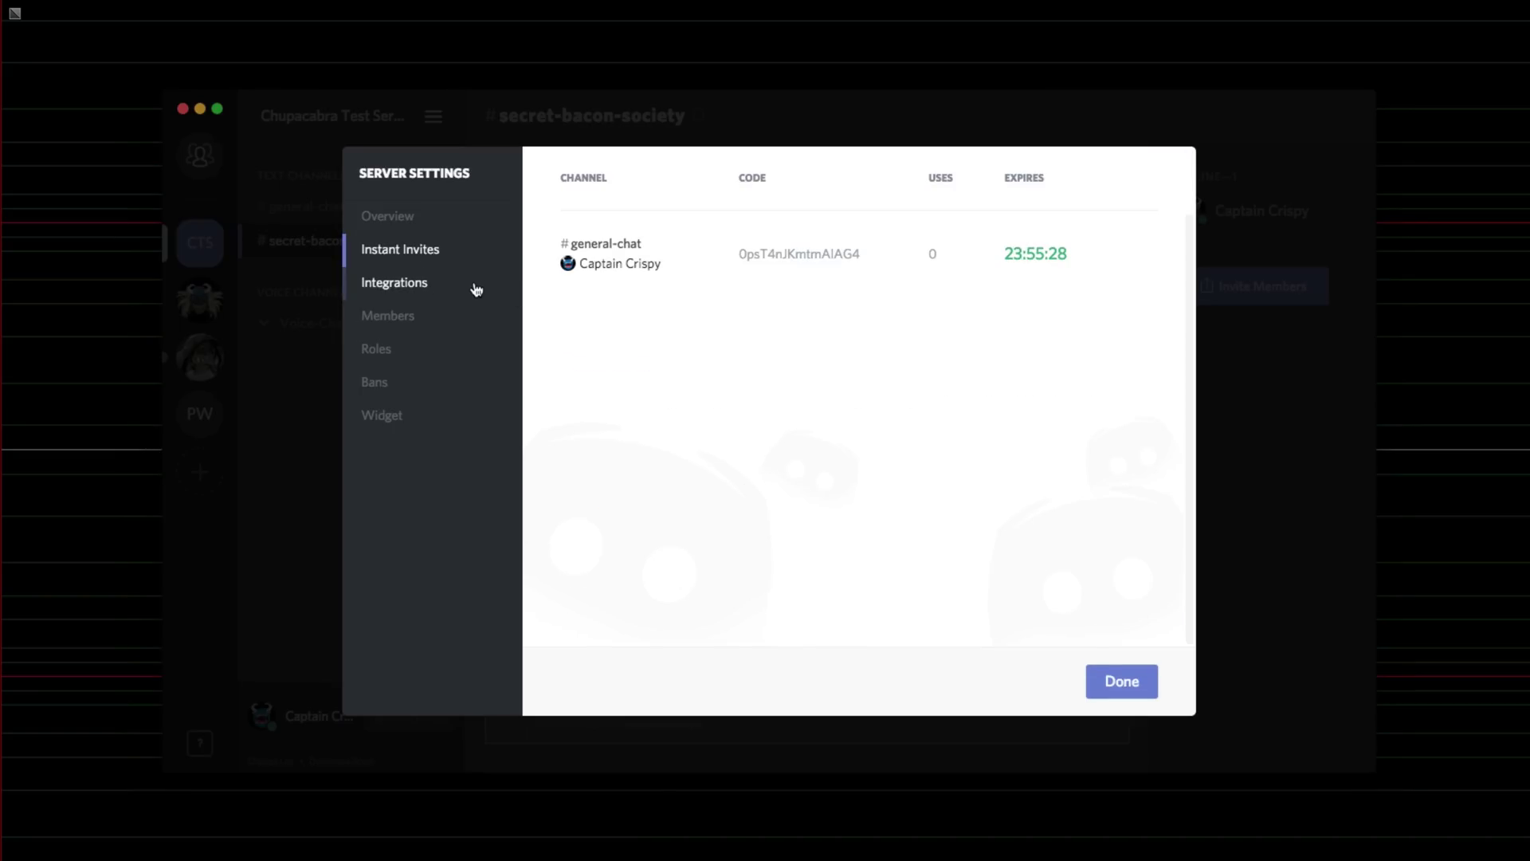
click(430, 279)
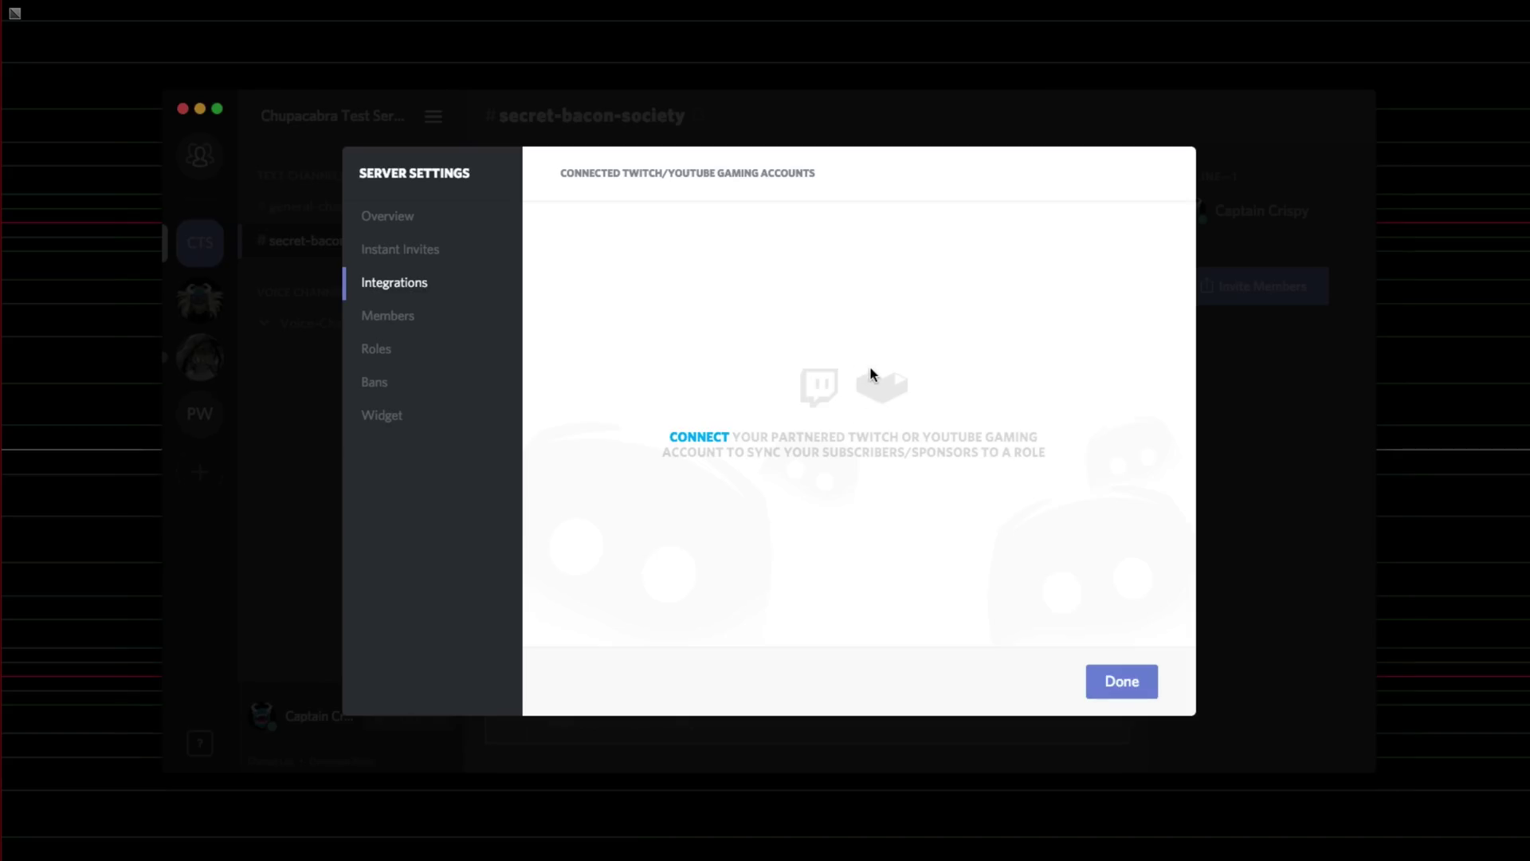
click(483, 313)
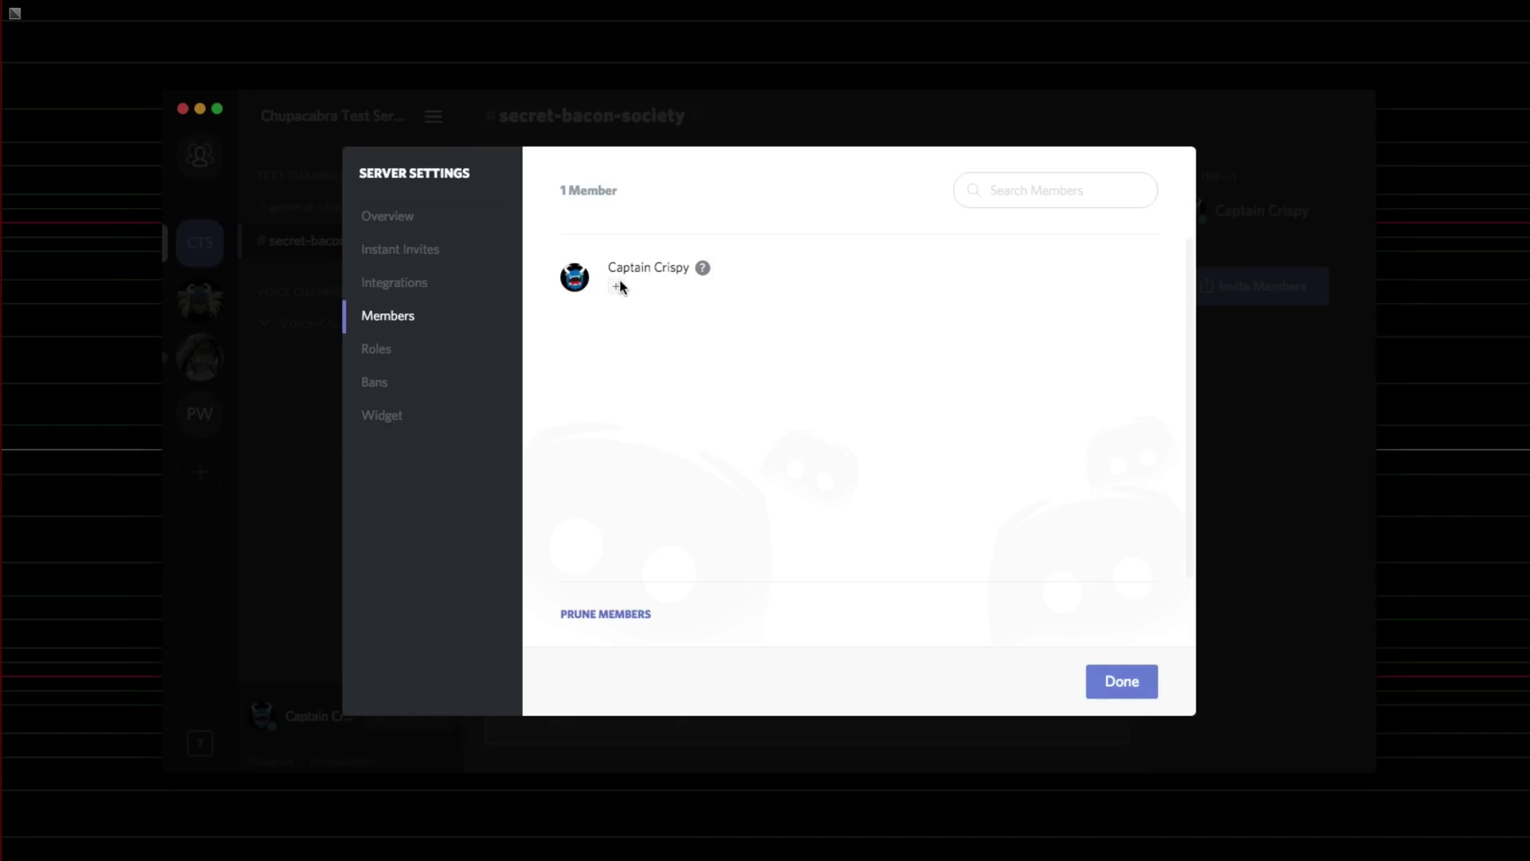
- Create a server role named Admin and give it the bright pink role color
click(442, 353)
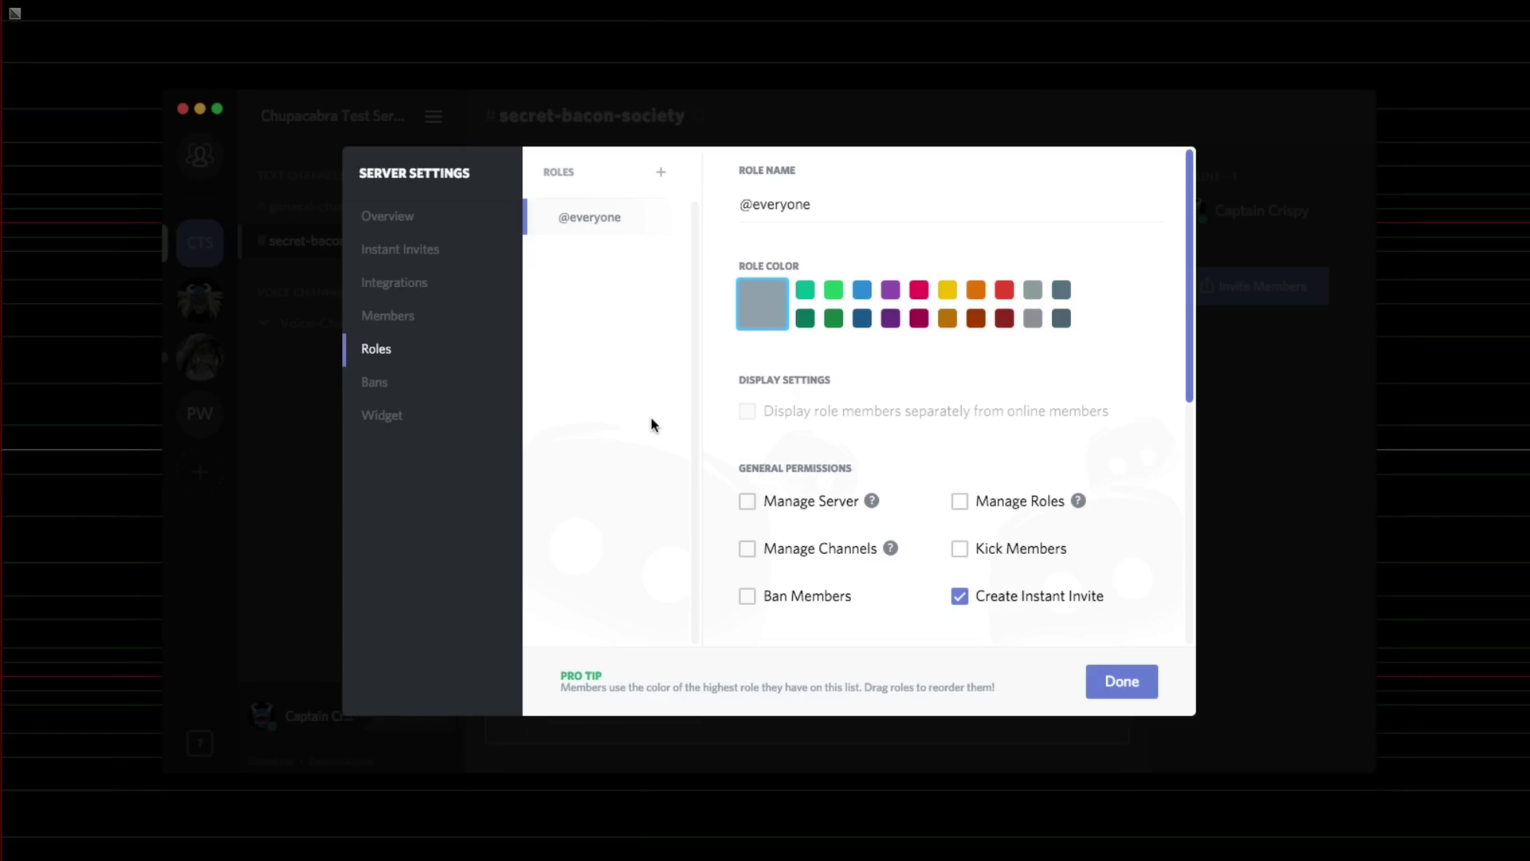
scroll(928, 523, down, 8)
scroll(928, 523, up, 8)
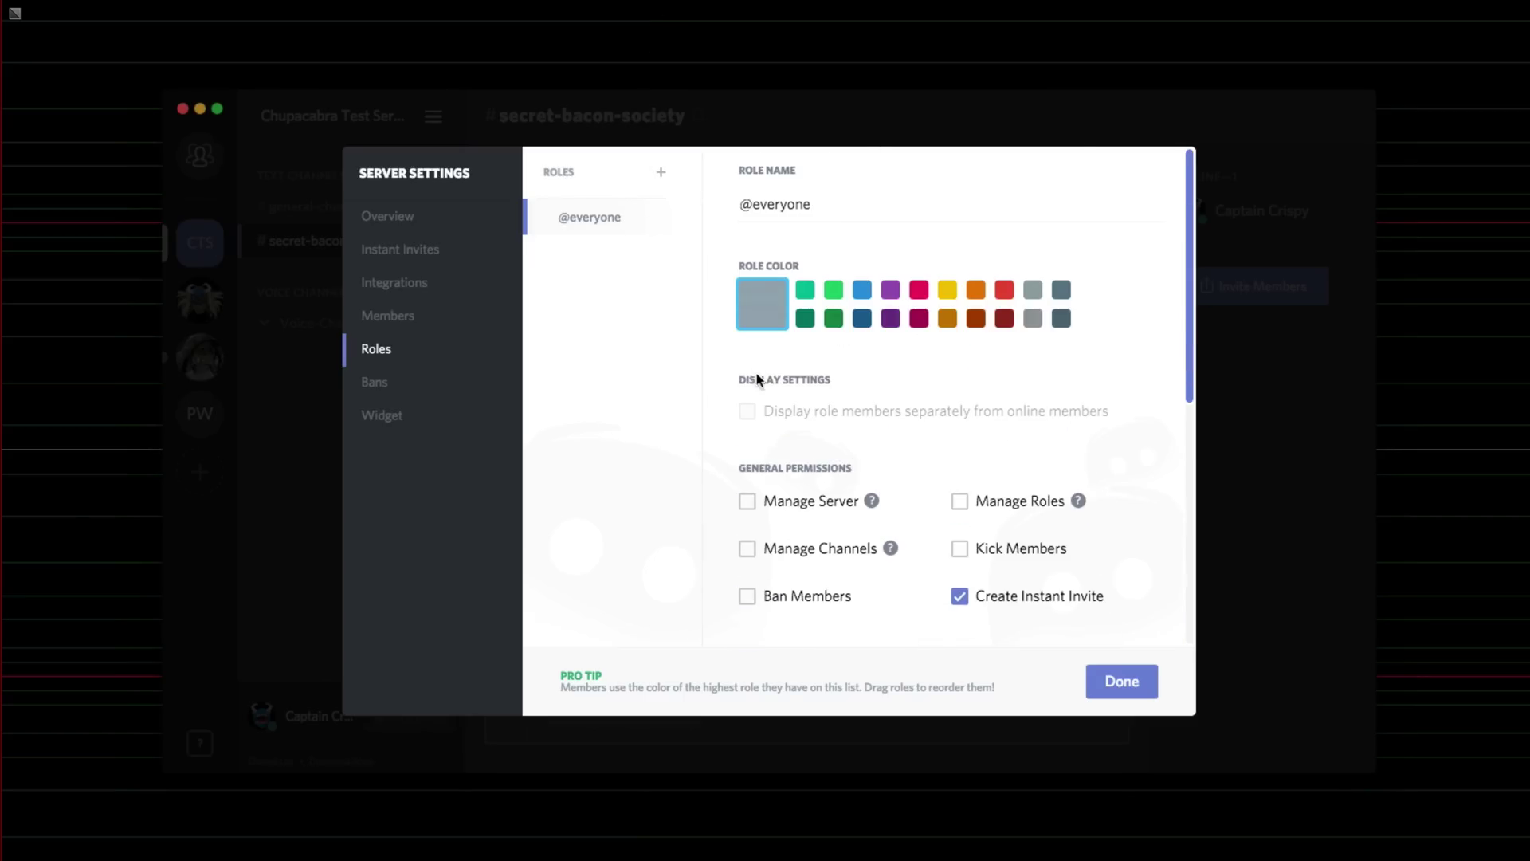
click(661, 172)
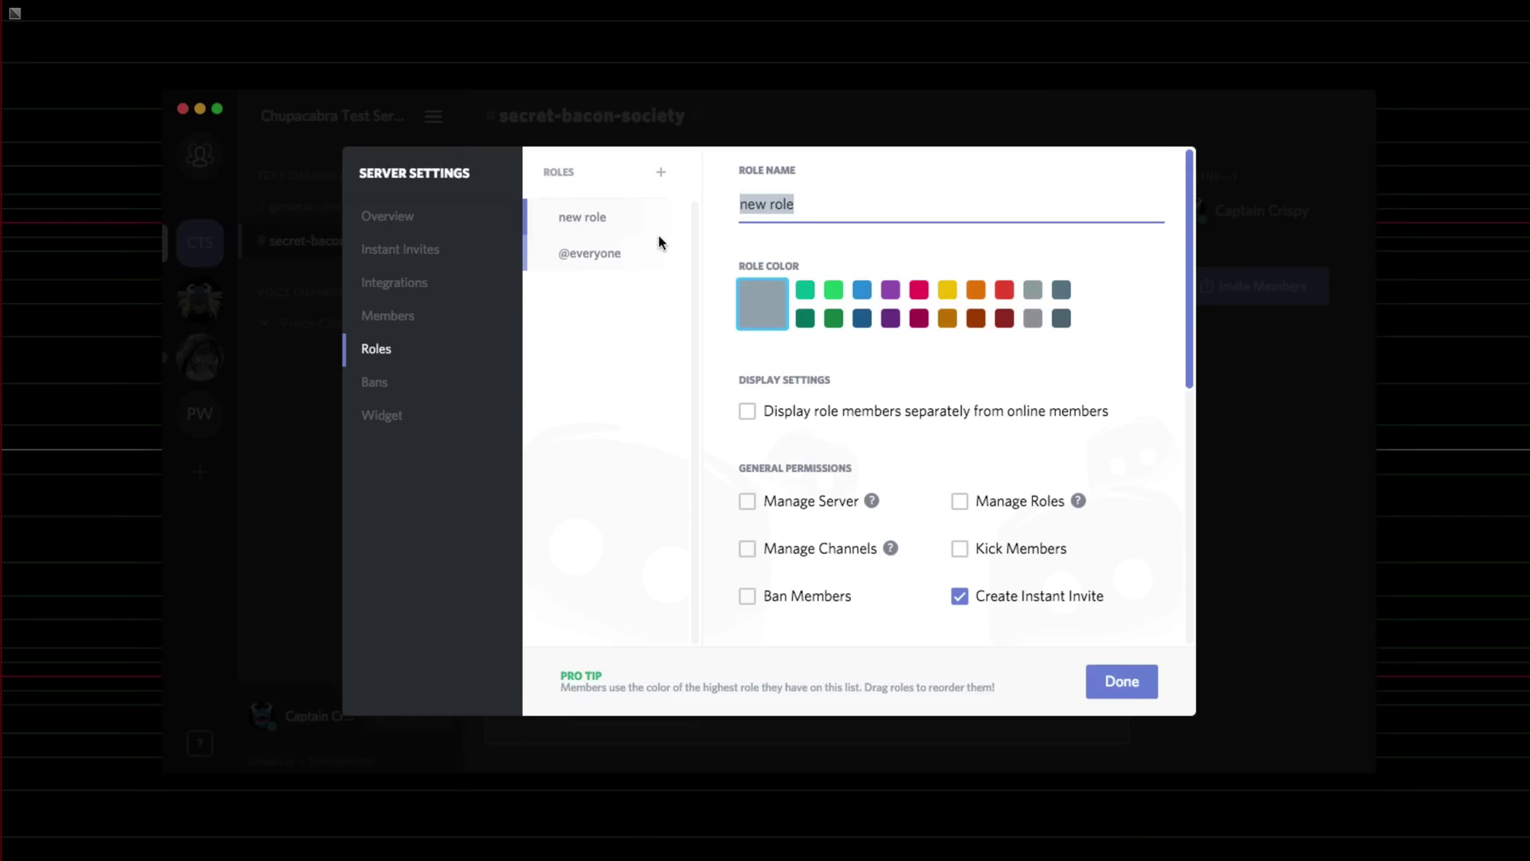
text(Admin)
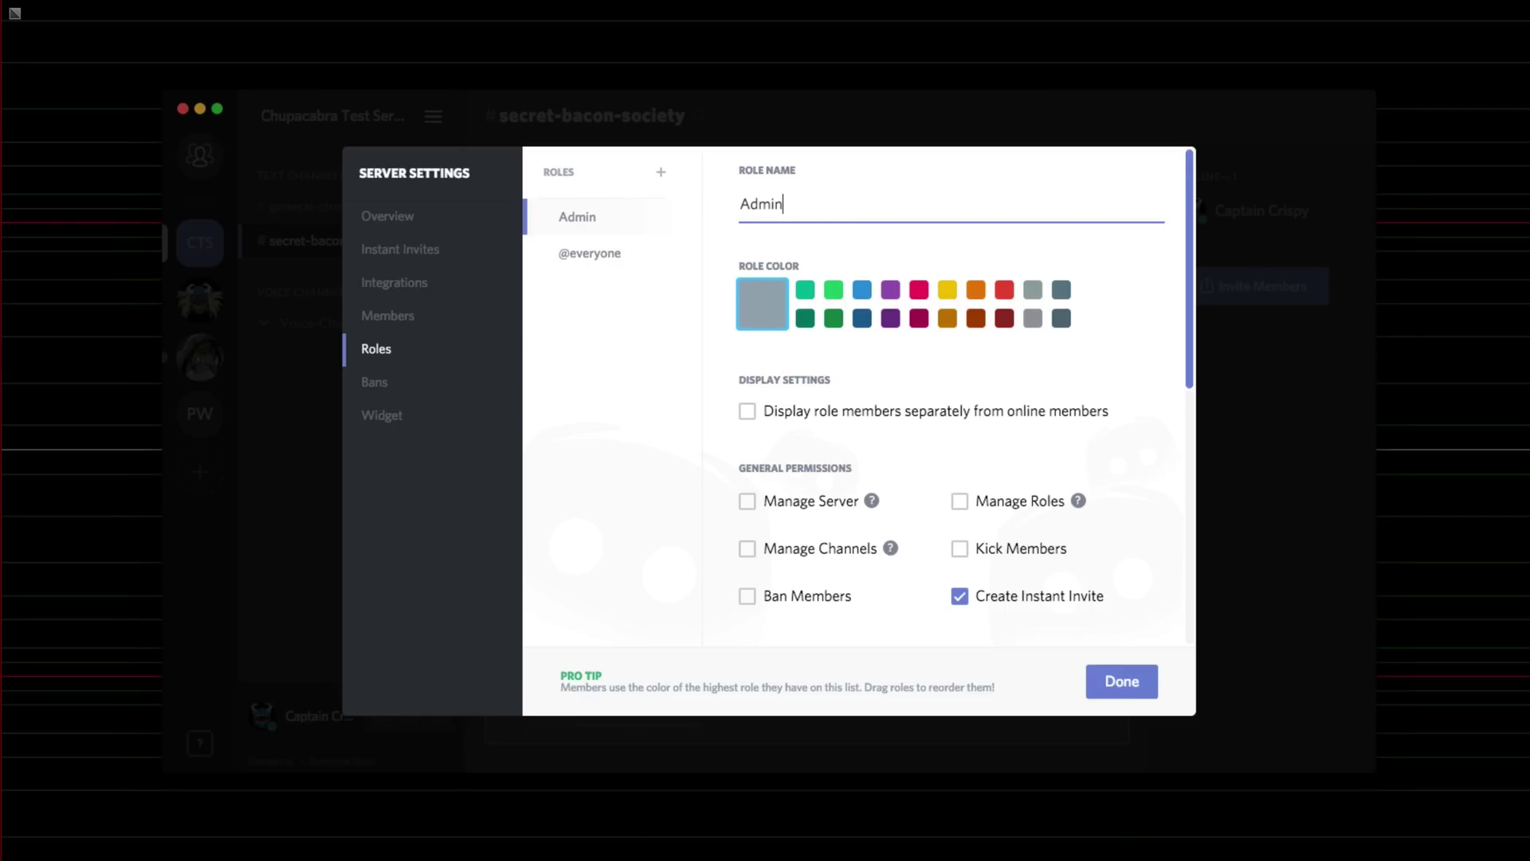
click(919, 289)
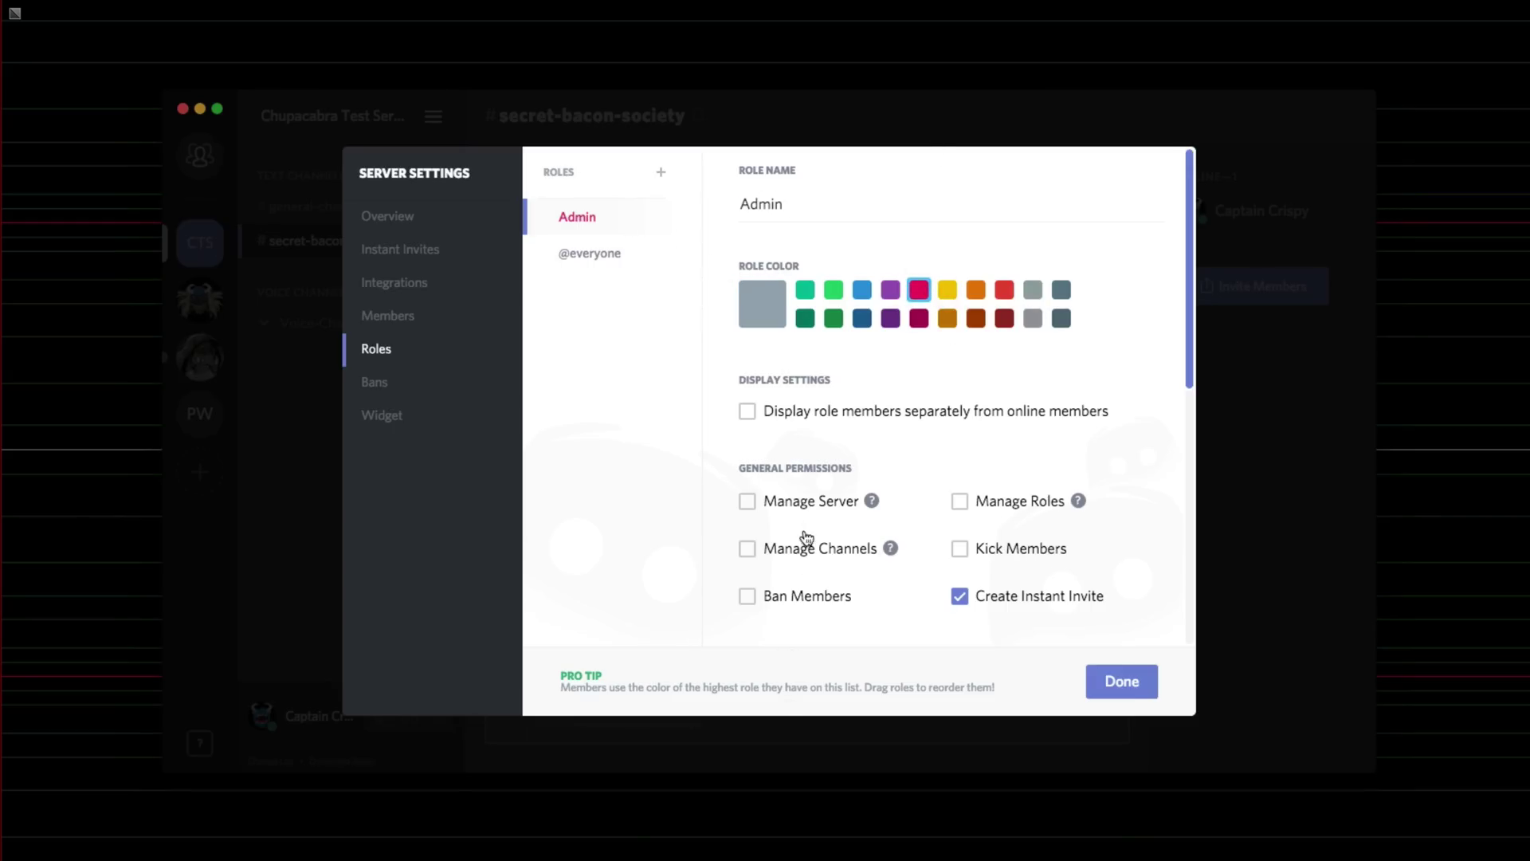
- Grant the Admin role the Manage Server, Manage Roles, Kick Members, Manage Channels and Ban Members permissions
scroll(906, 502, down, 5)
scroll(797, 349, up, 1)
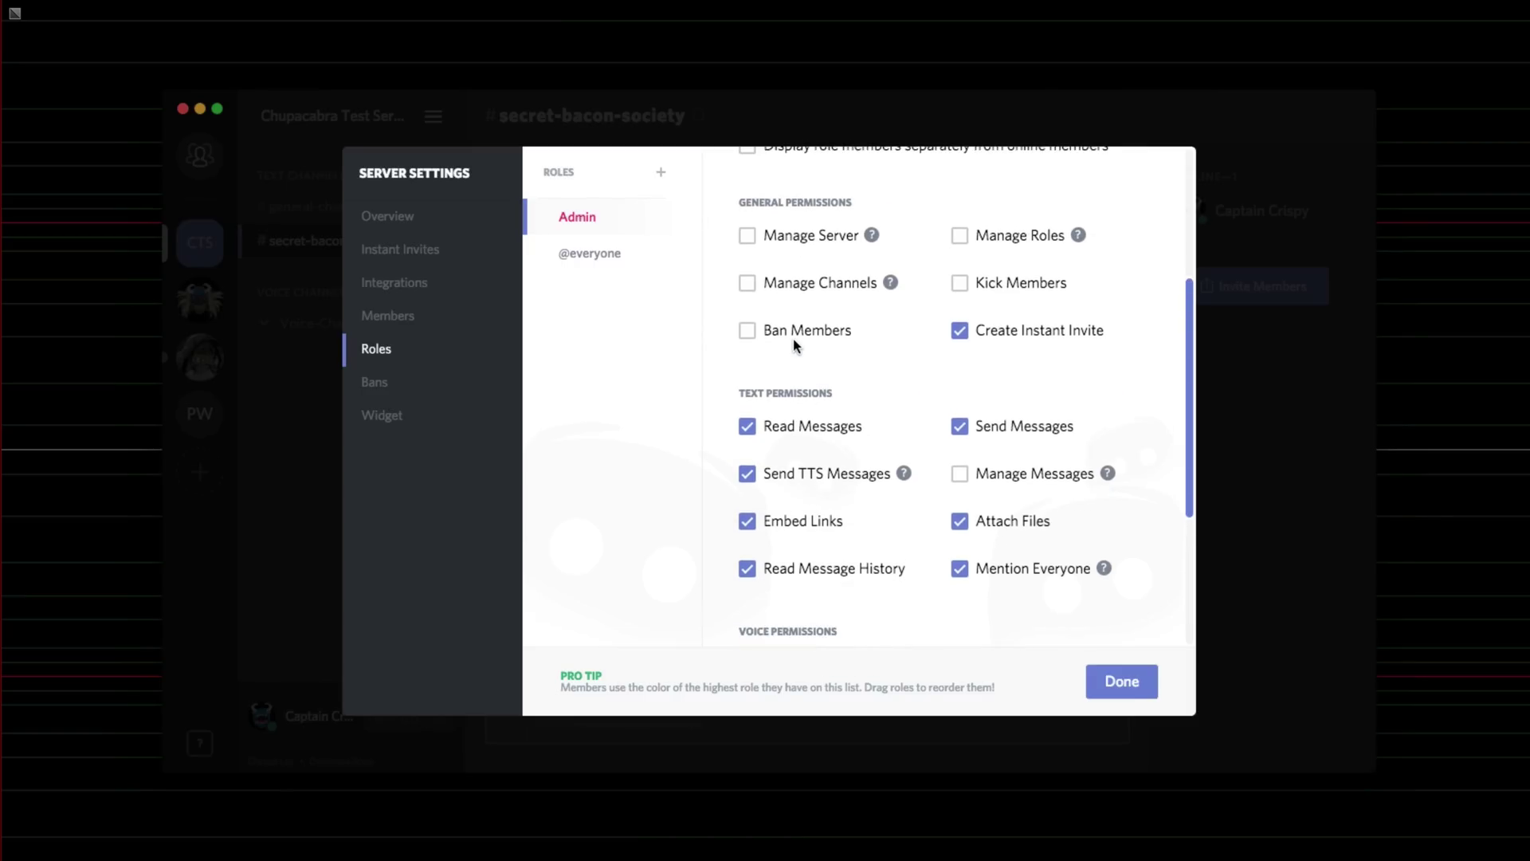
click(749, 244)
scroll(956, 344, up, 1)
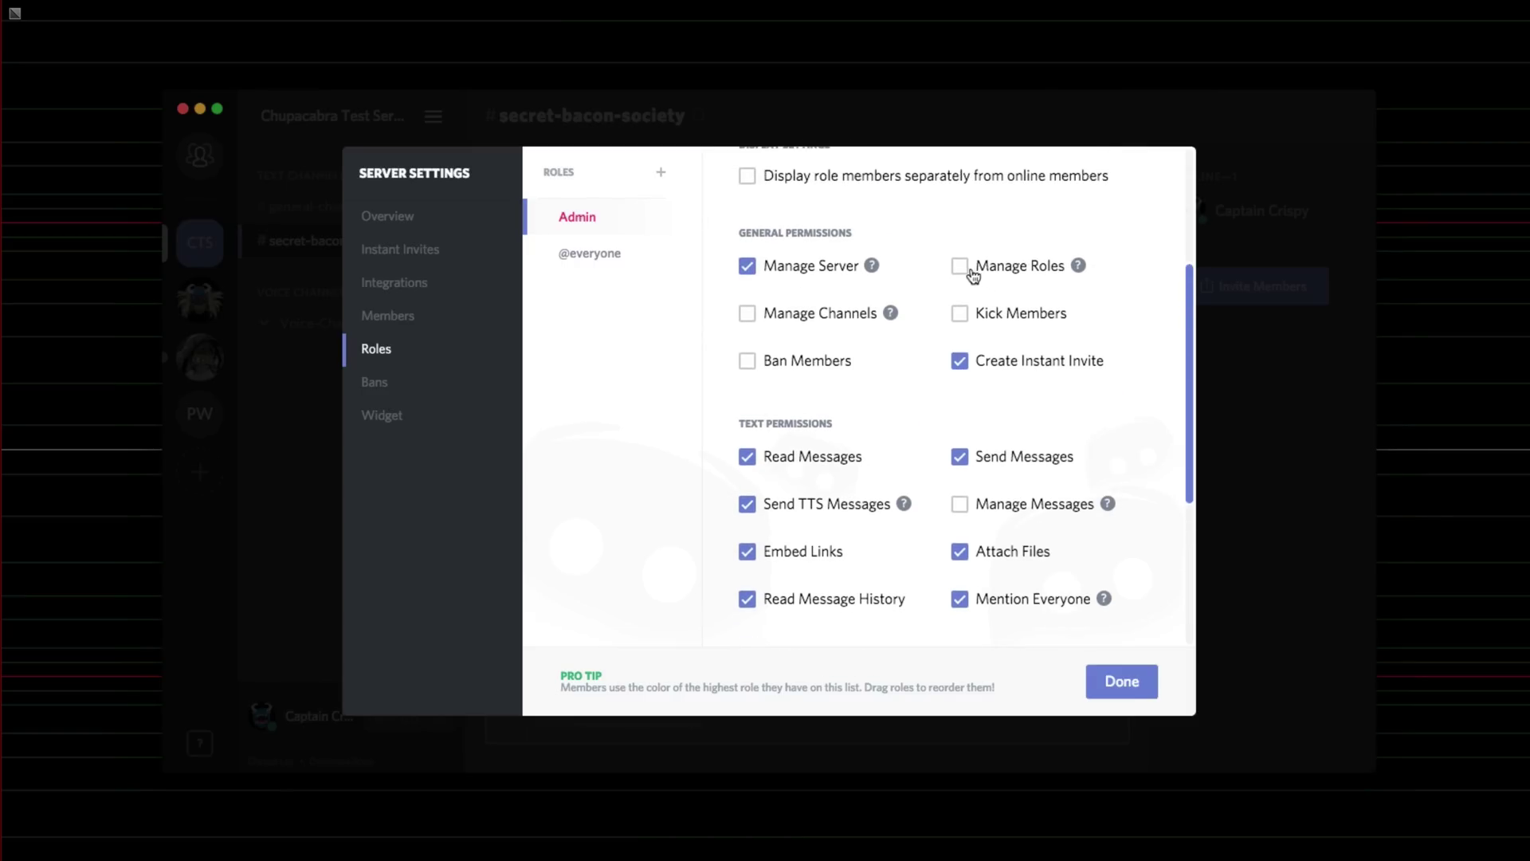
click(965, 269)
click(958, 317)
click(749, 314)
click(750, 360)
scroll(850, 411, down, 4)
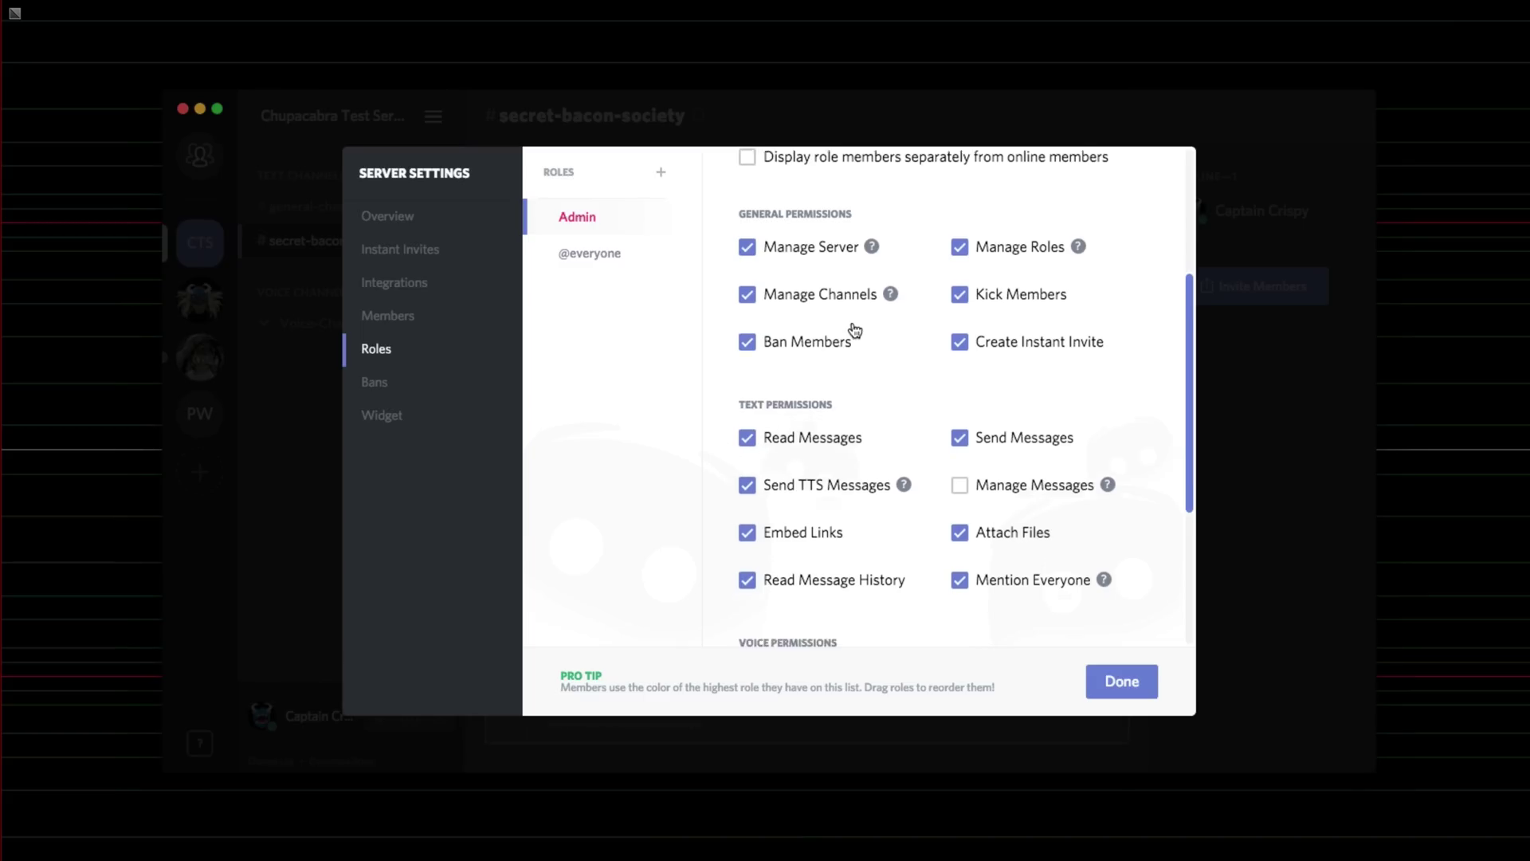
scroll(893, 429, up, 5)
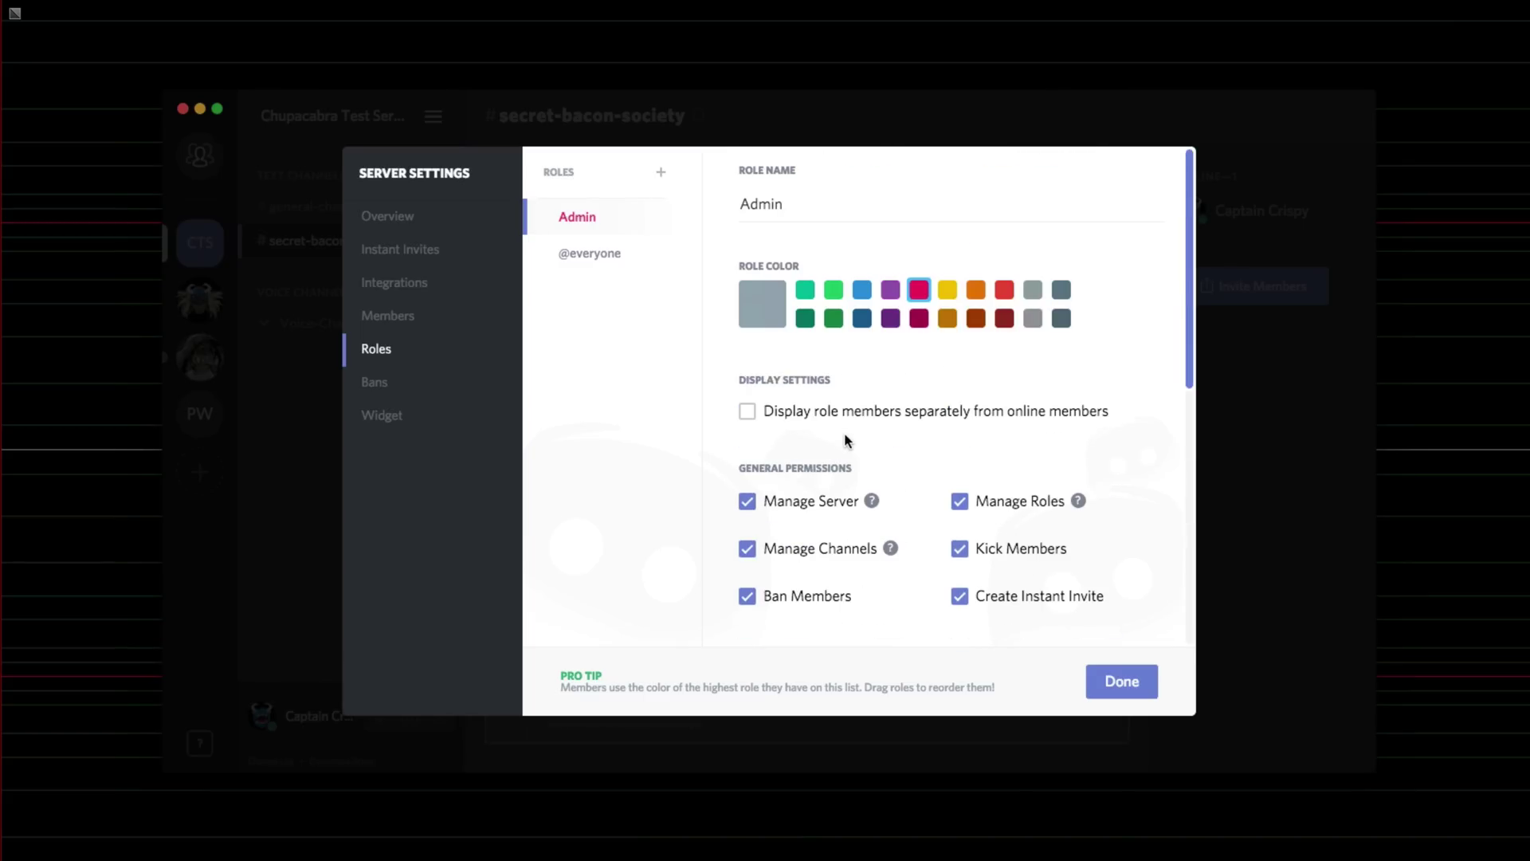
- Create a second server role named Officers with the dark green role color and finish the server settings
click(613, 255)
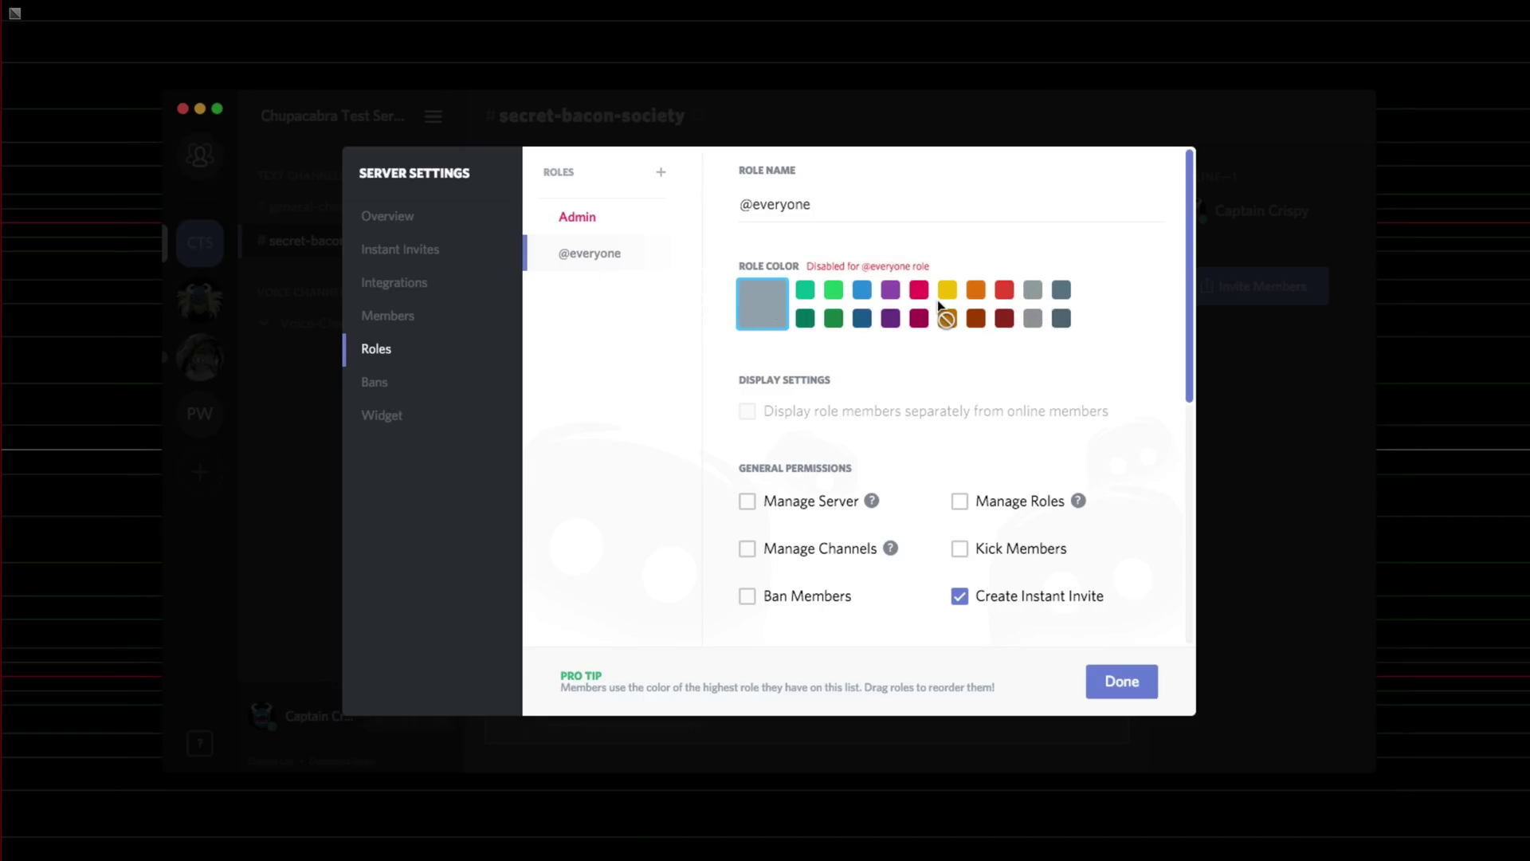
click(621, 223)
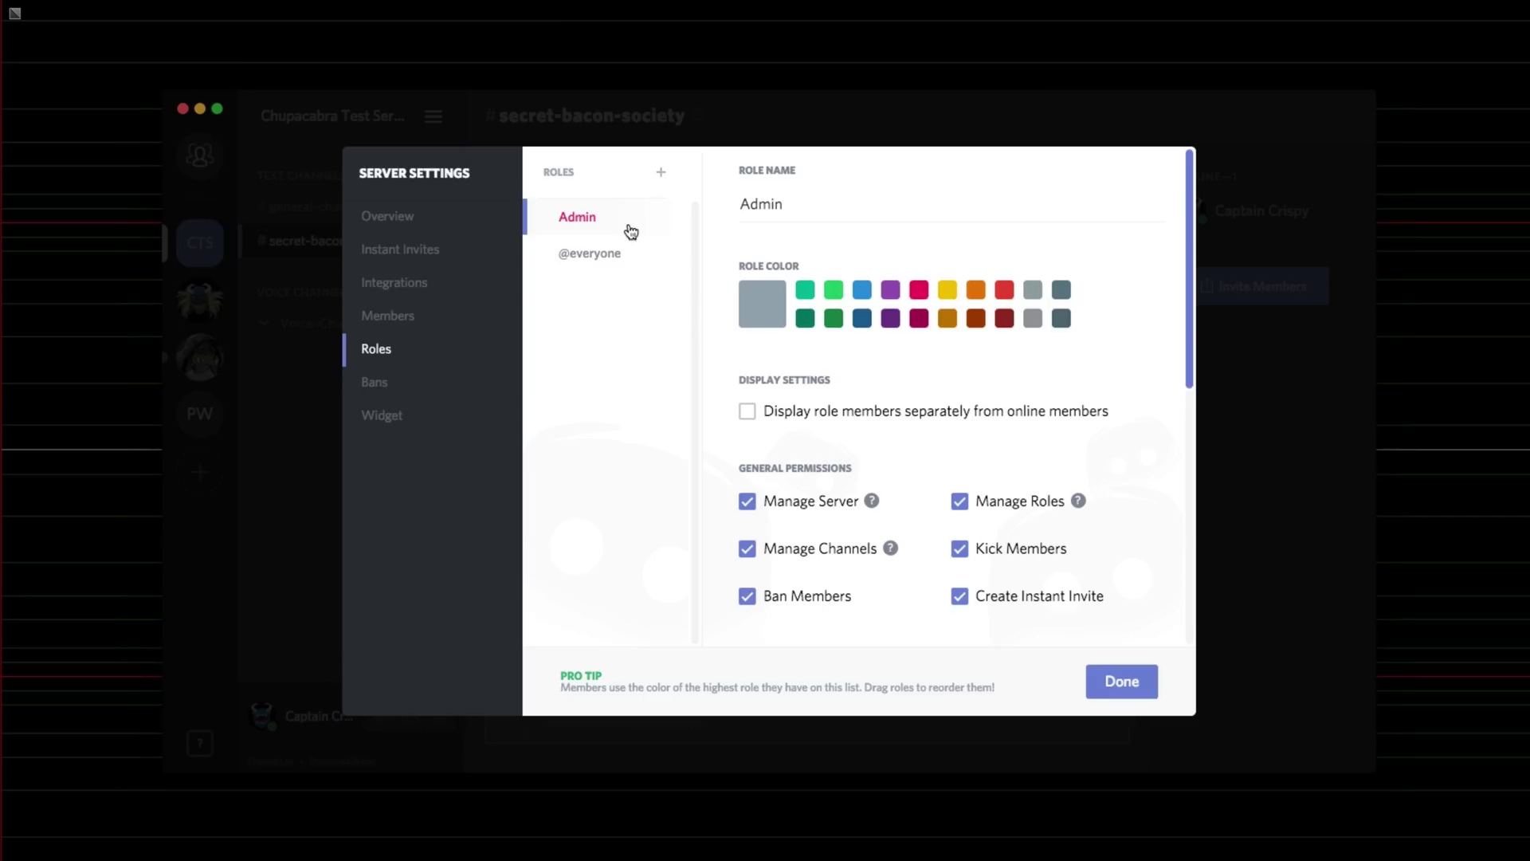
click(660, 173)
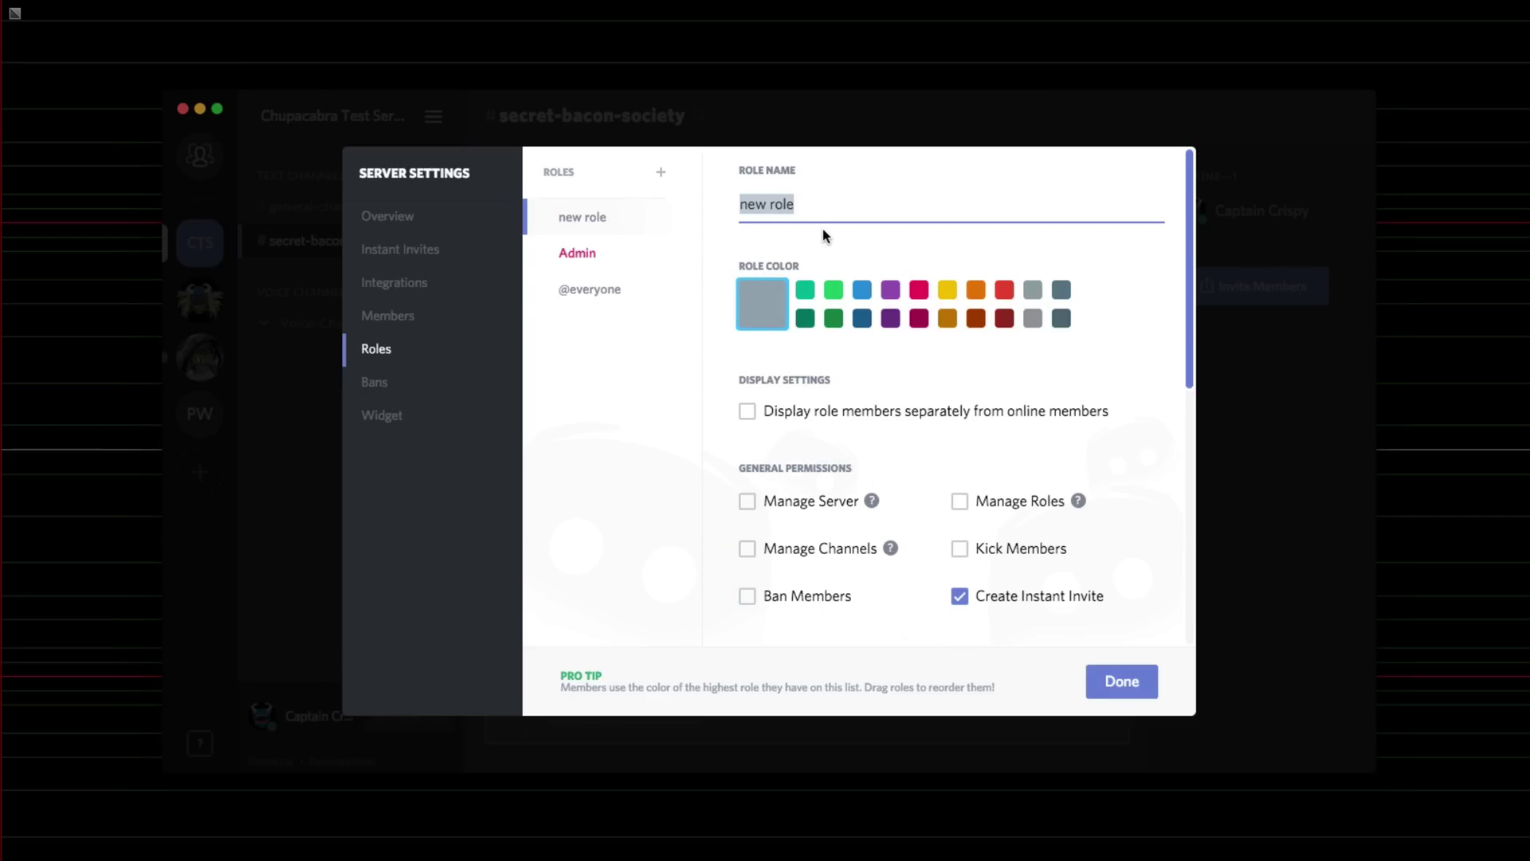
text(Officers)
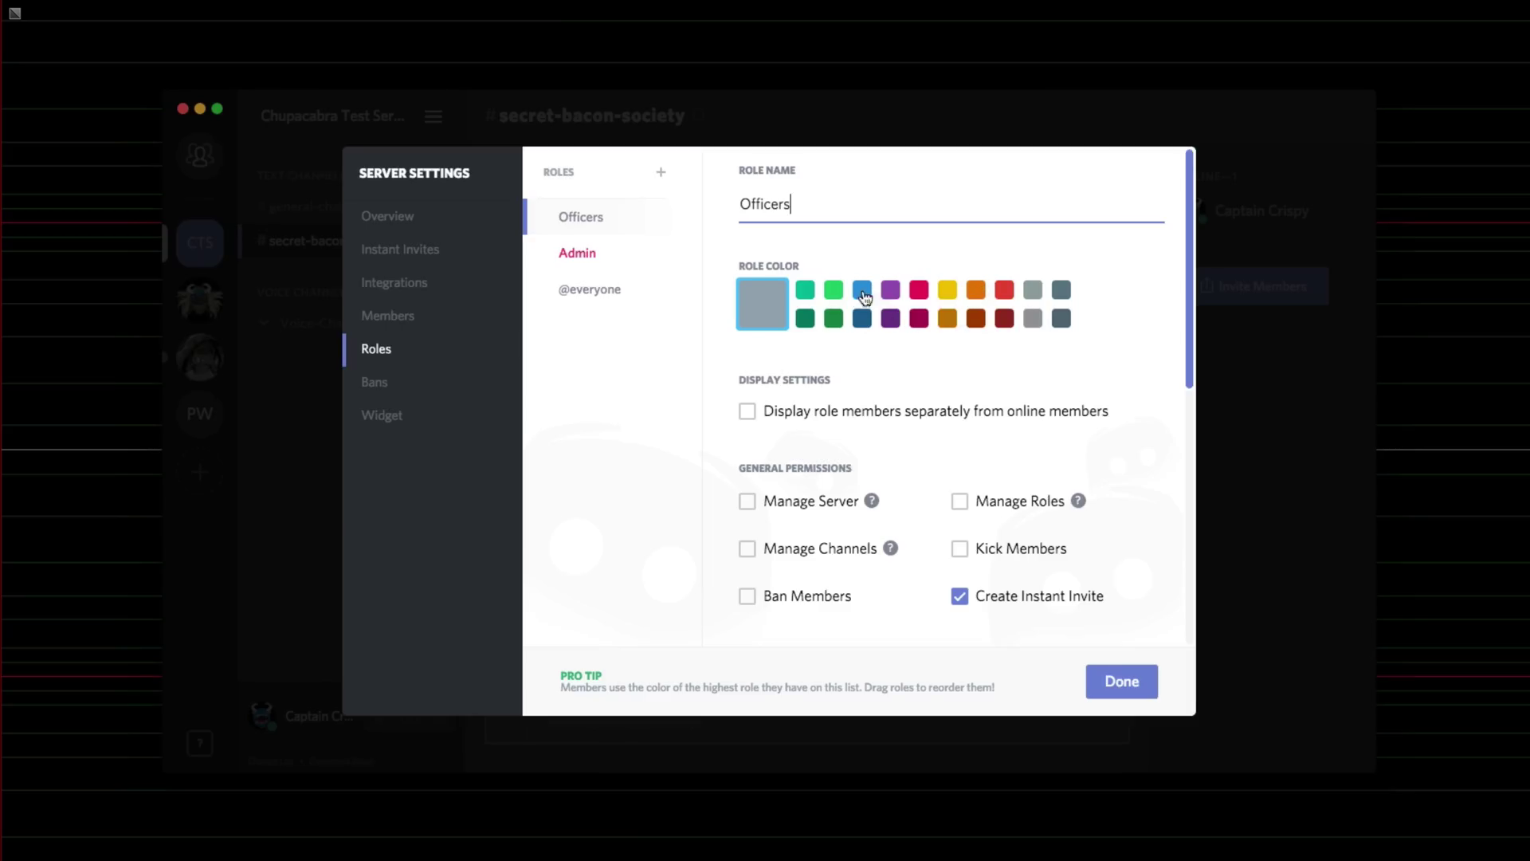
click(830, 316)
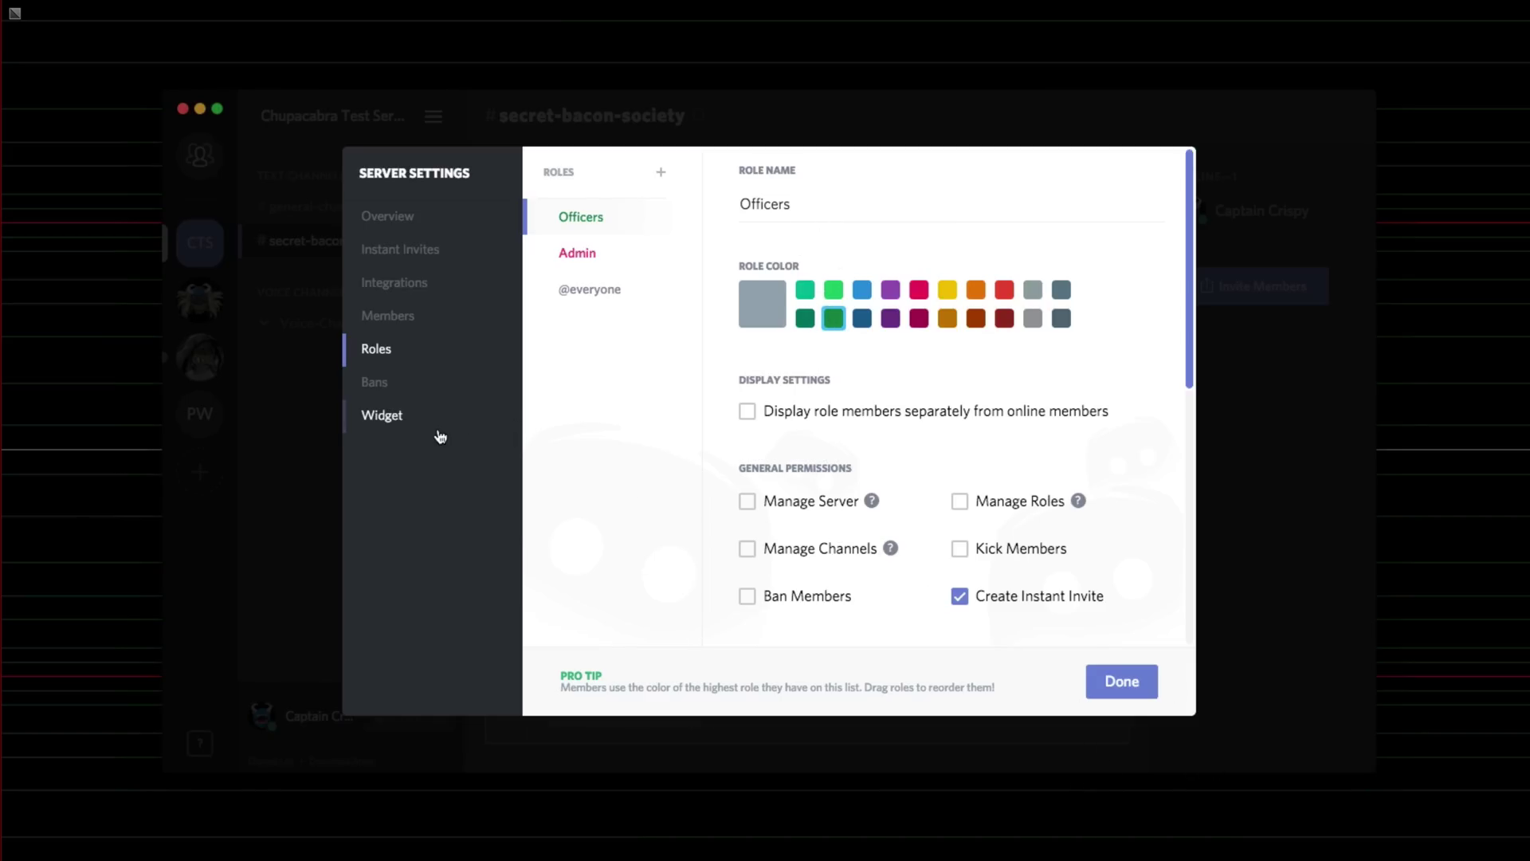
click(599, 291)
click(1122, 681)
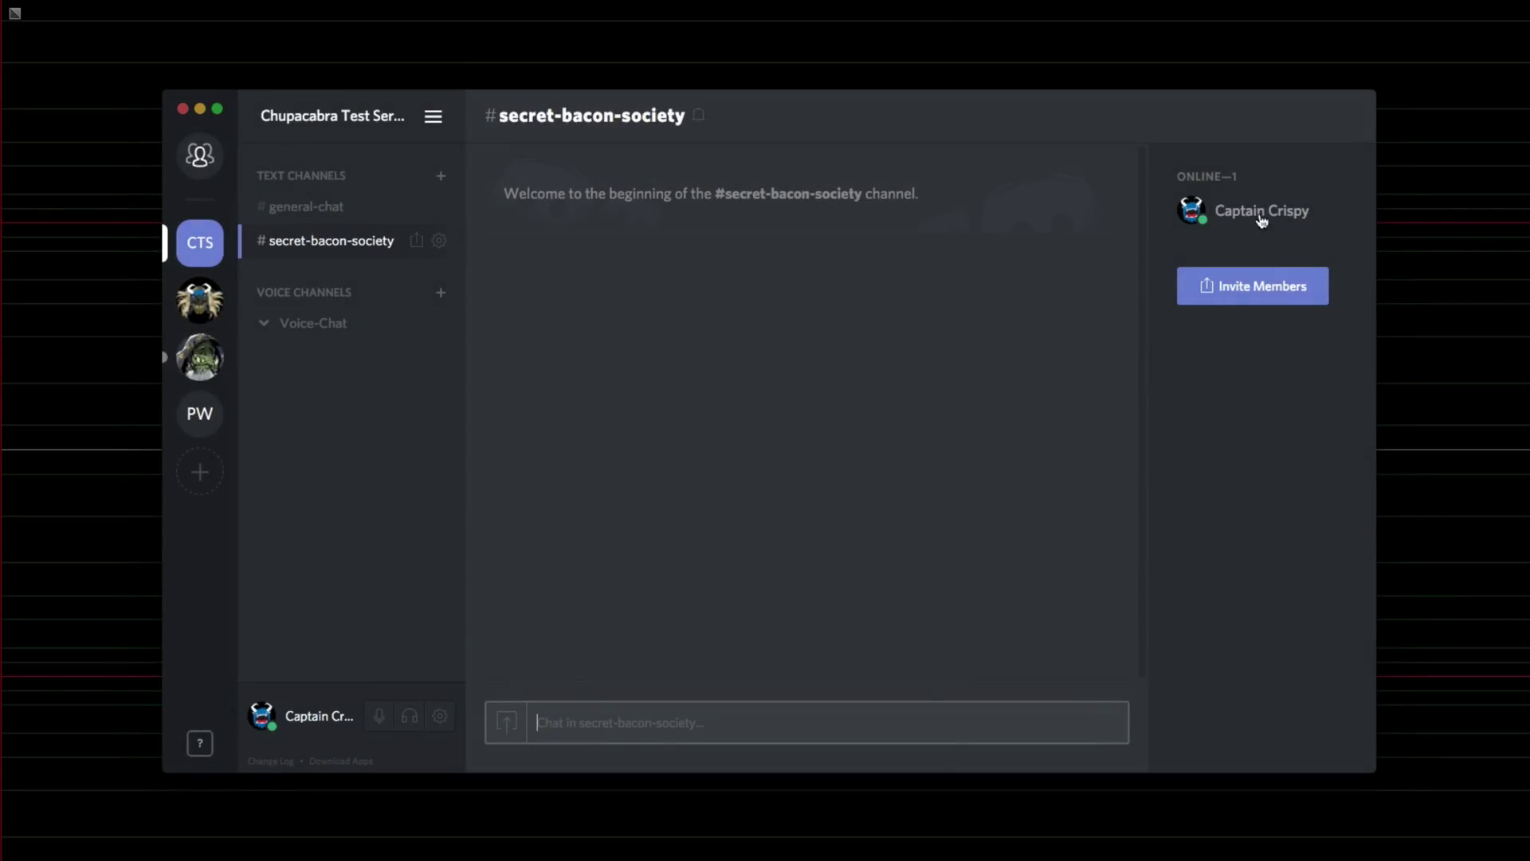
- Assign the Admin role to the only online member of the server
click(1277, 211)
click(944, 268)
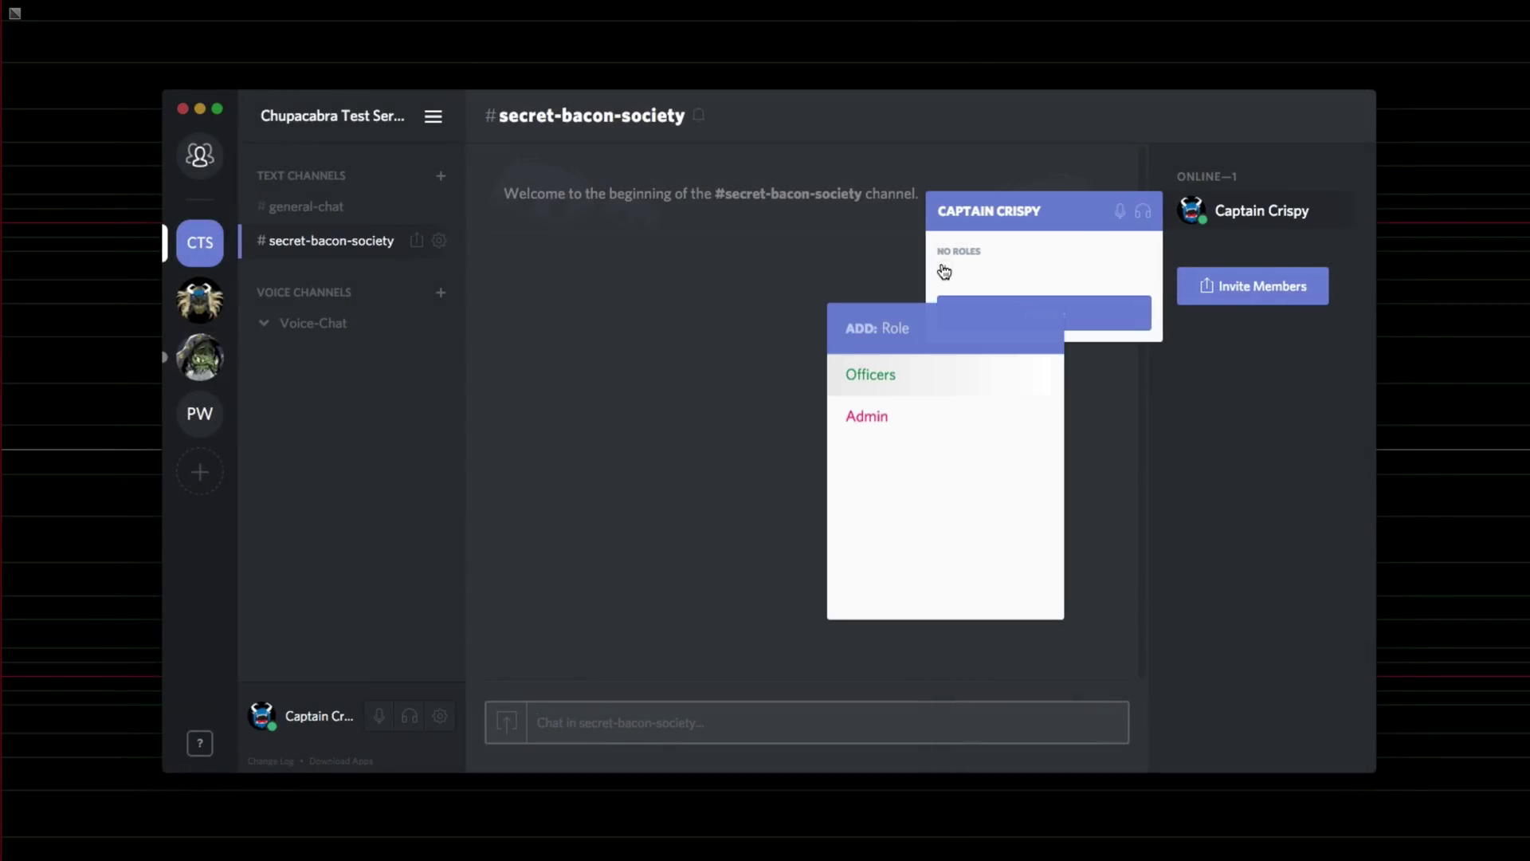
click(878, 400)
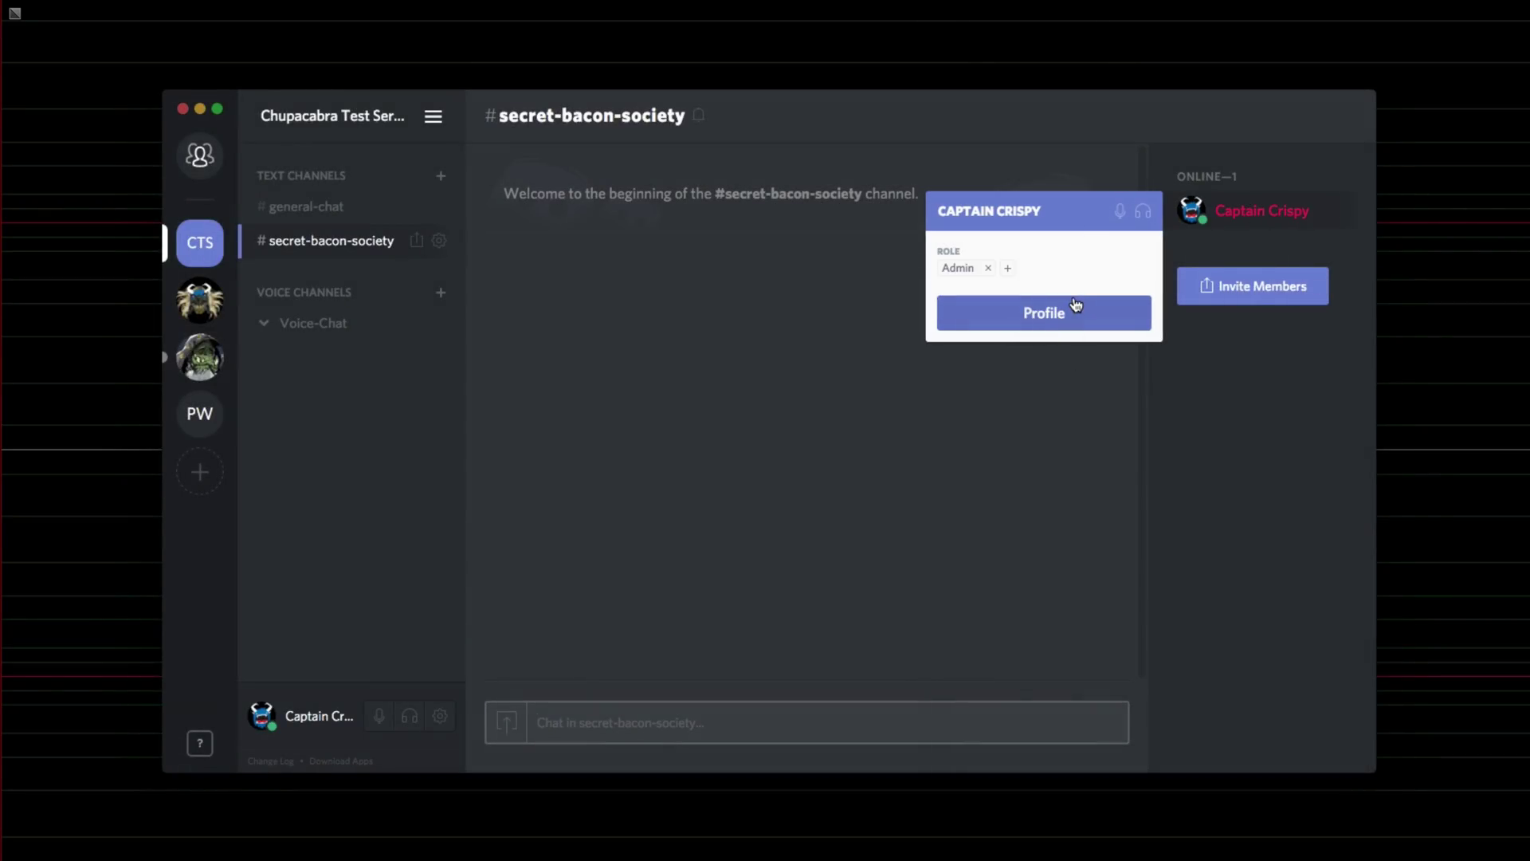
click(1270, 416)
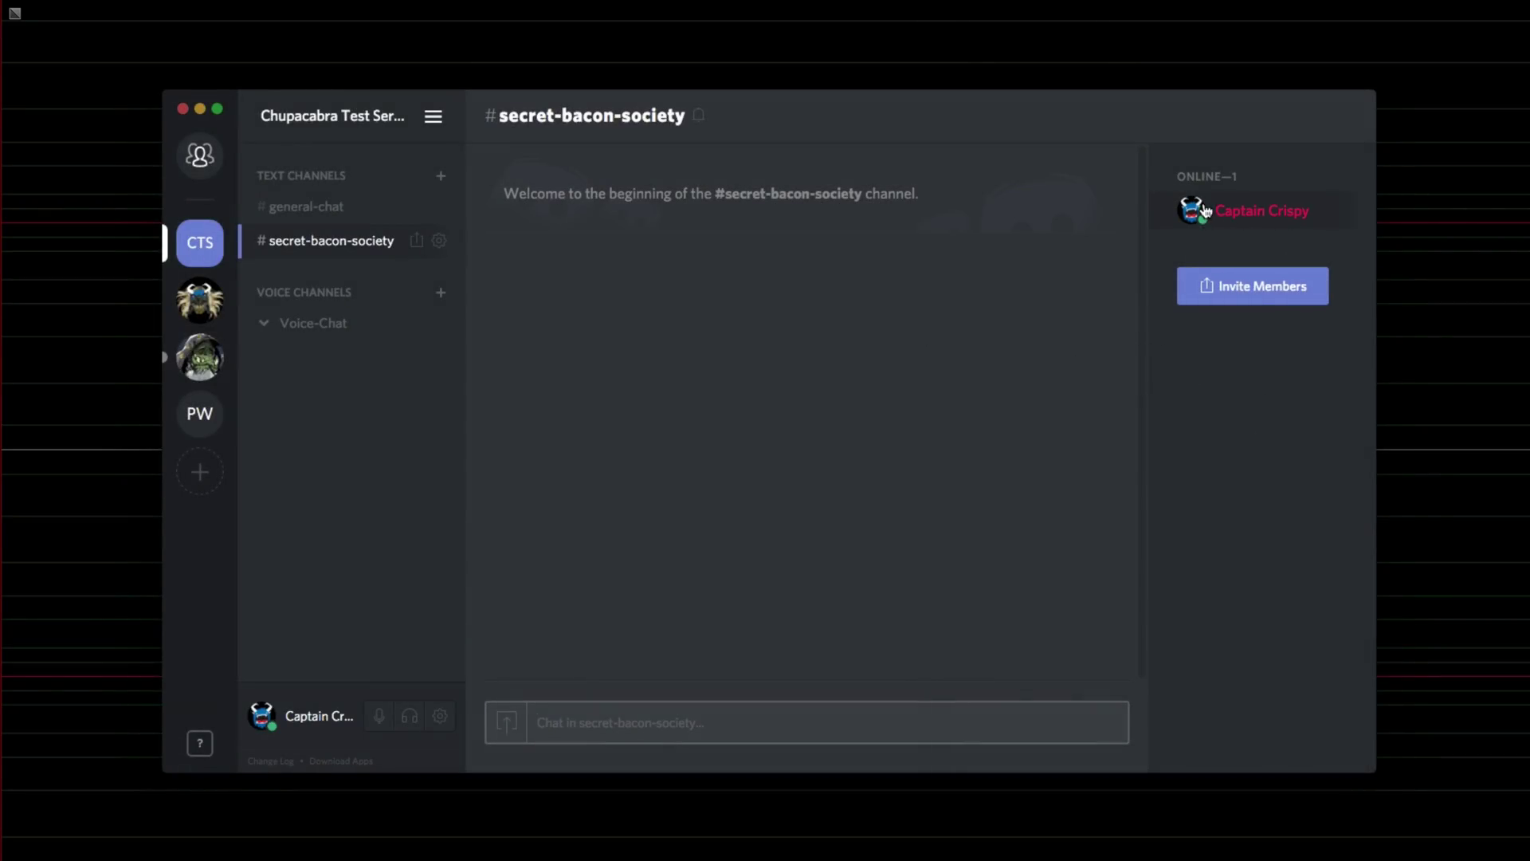
- Look through the server's roles, bans and widget settings
click(437, 120)
click(382, 213)
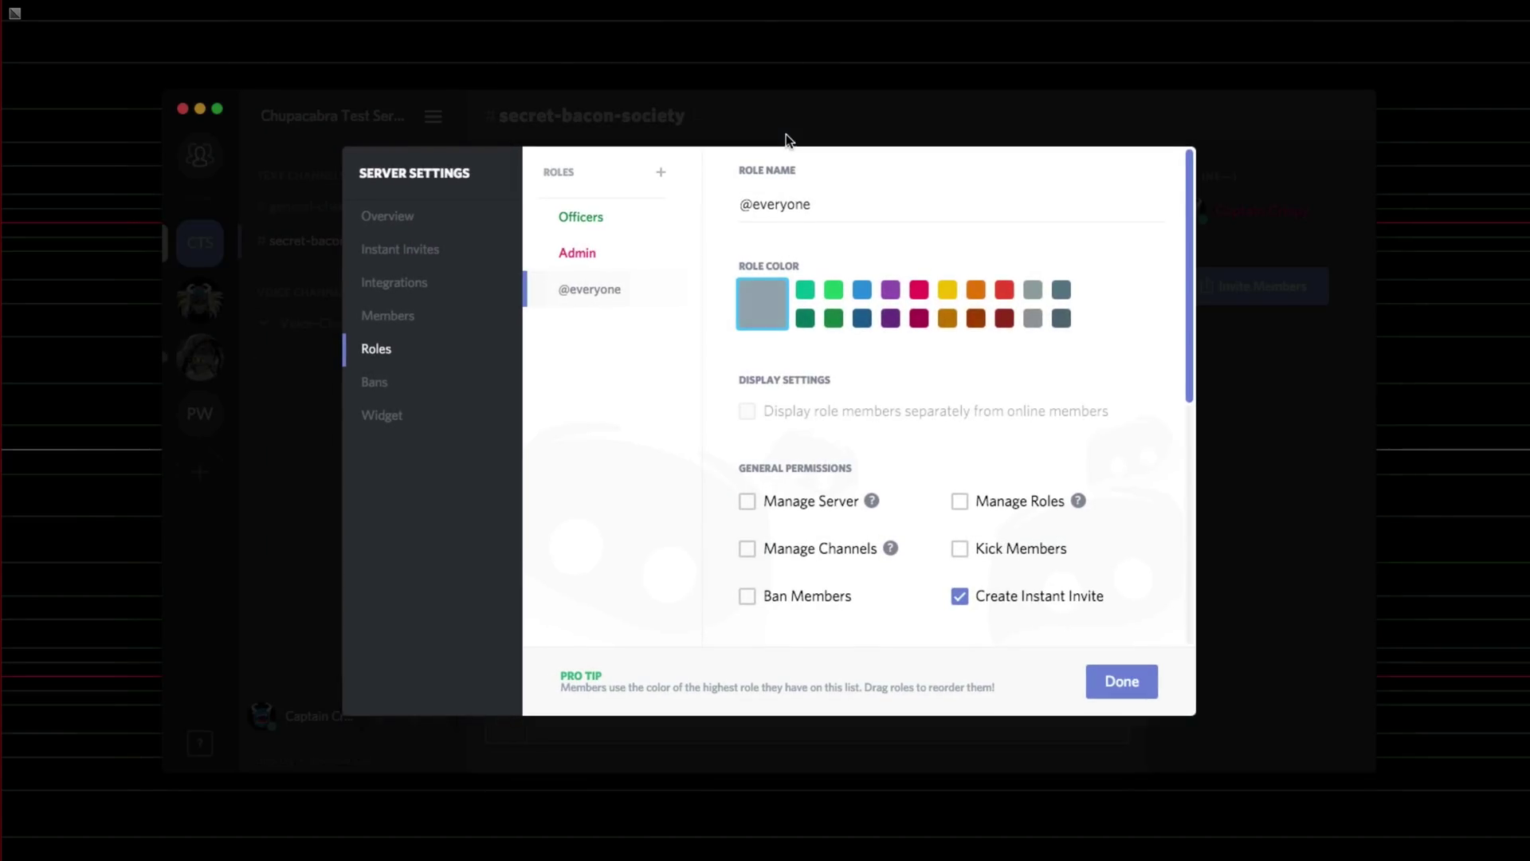
click(466, 385)
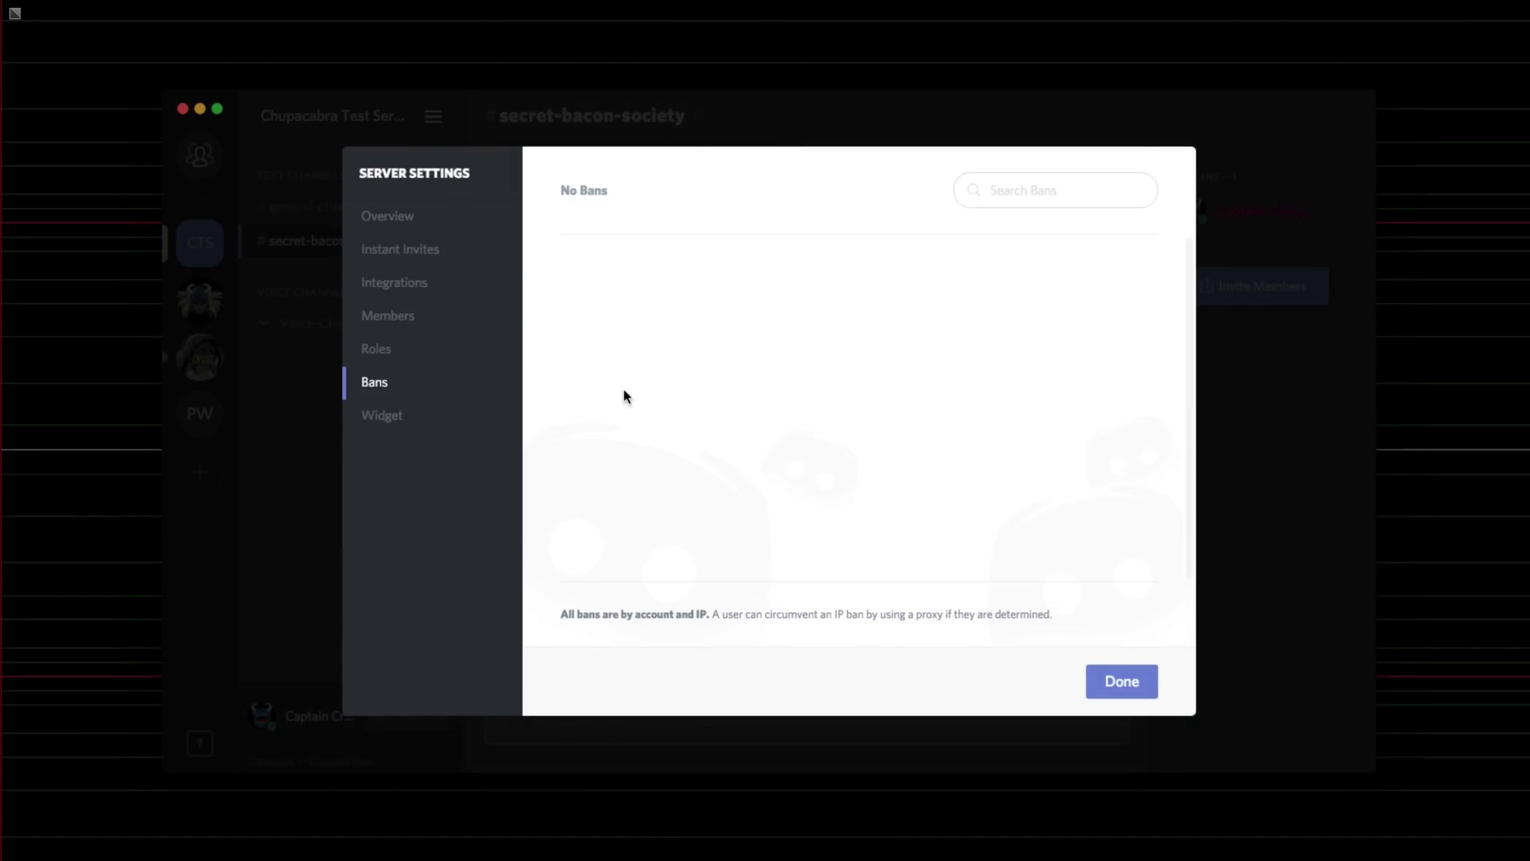
click(382, 418)
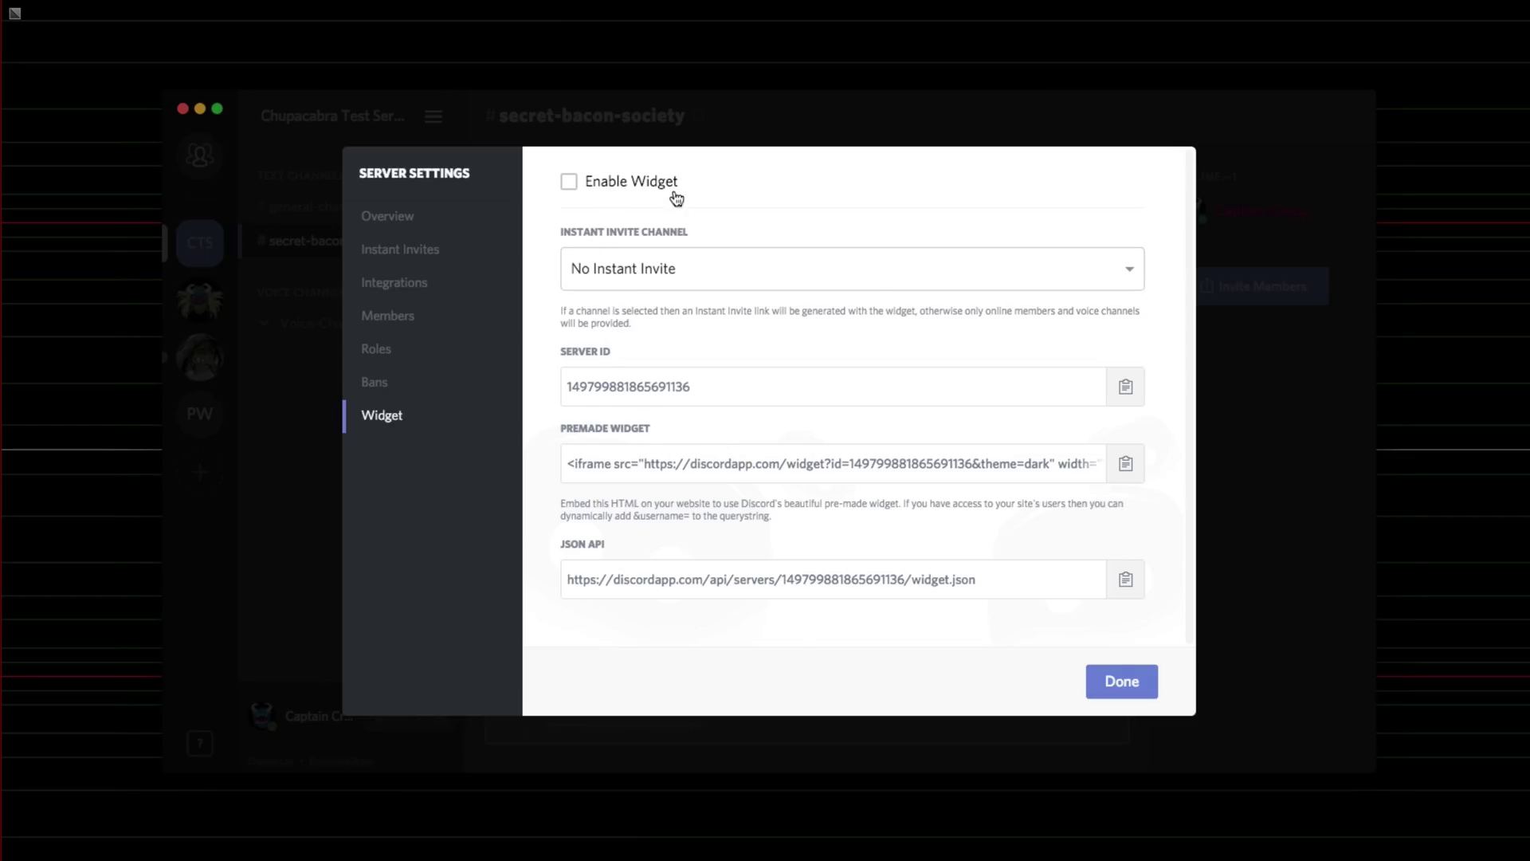
- Try enabling the server widget, looking at its instant invite channel choices and selecting the premade widget code
click(637, 188)
click(610, 191)
click(709, 268)
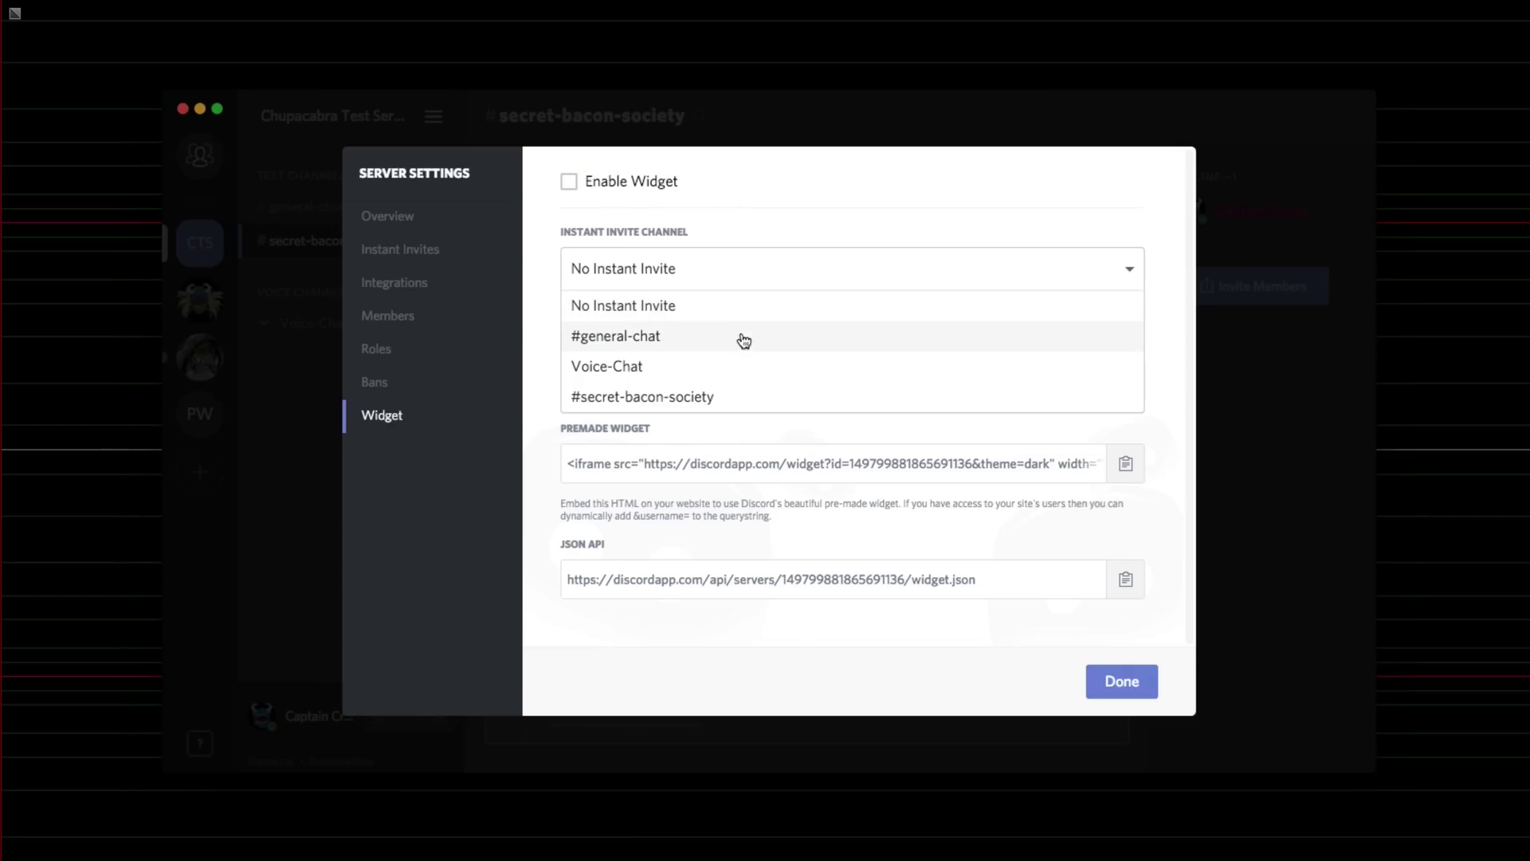
click(732, 281)
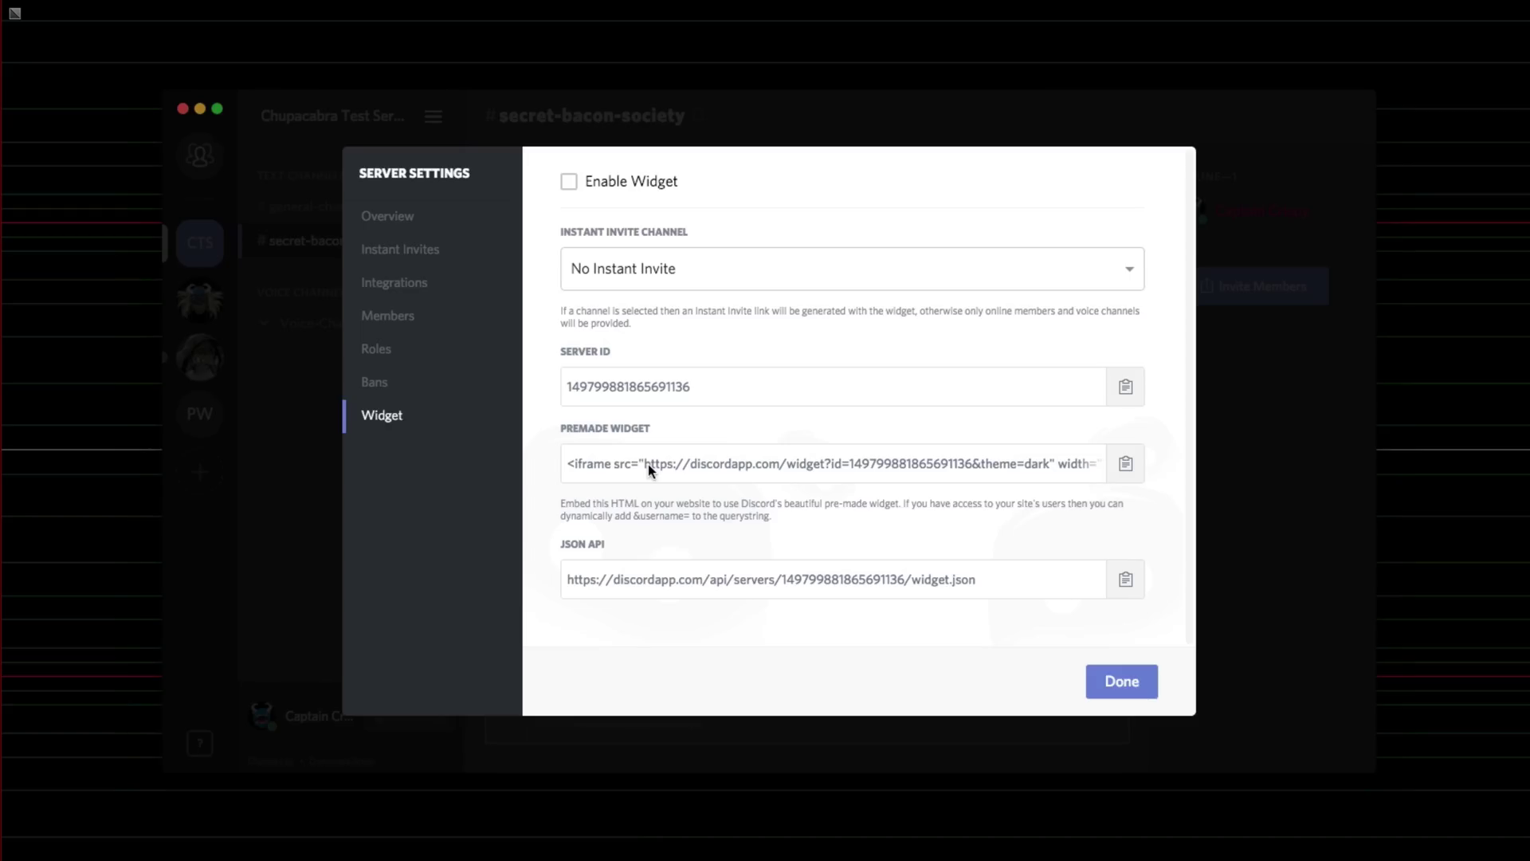
click(568, 181)
click(607, 466)
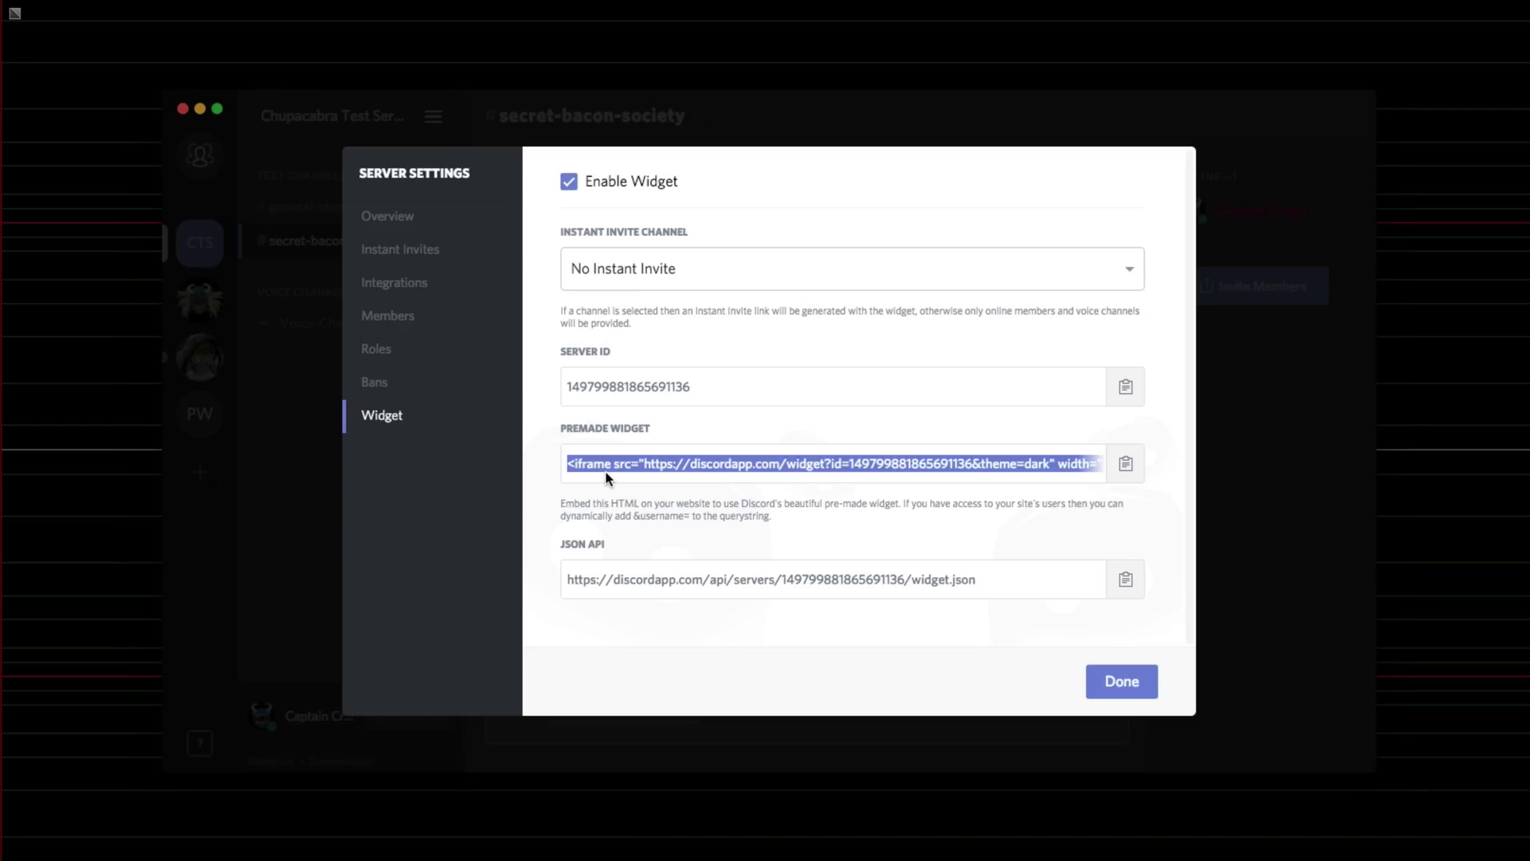
click(569, 184)
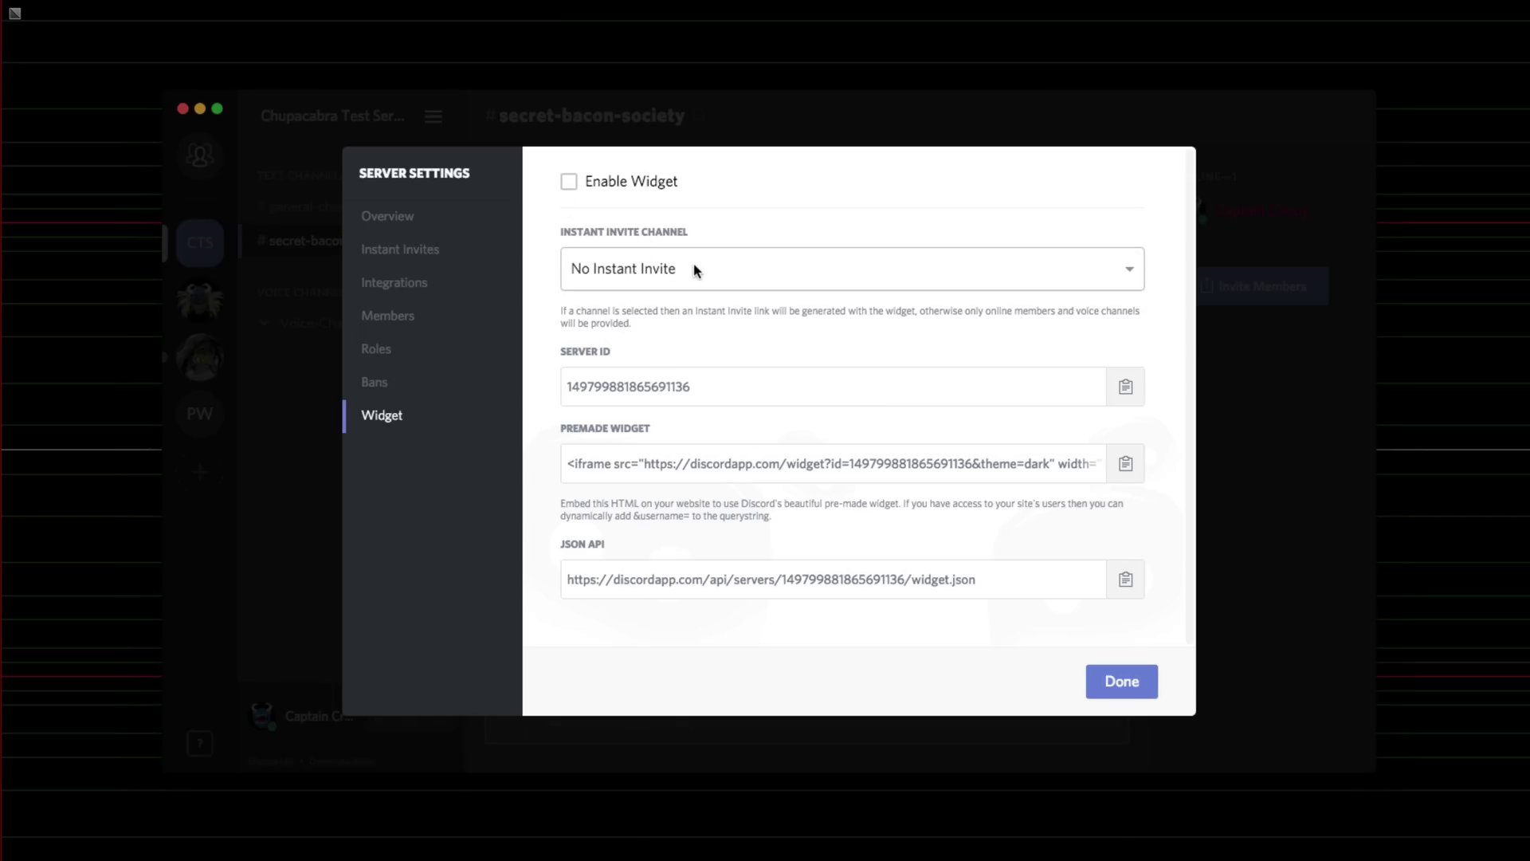
- Review the bans, roles, members, integrations, instant invites and overview settings, including the verification levels, and finish the server settings
click(448, 385)
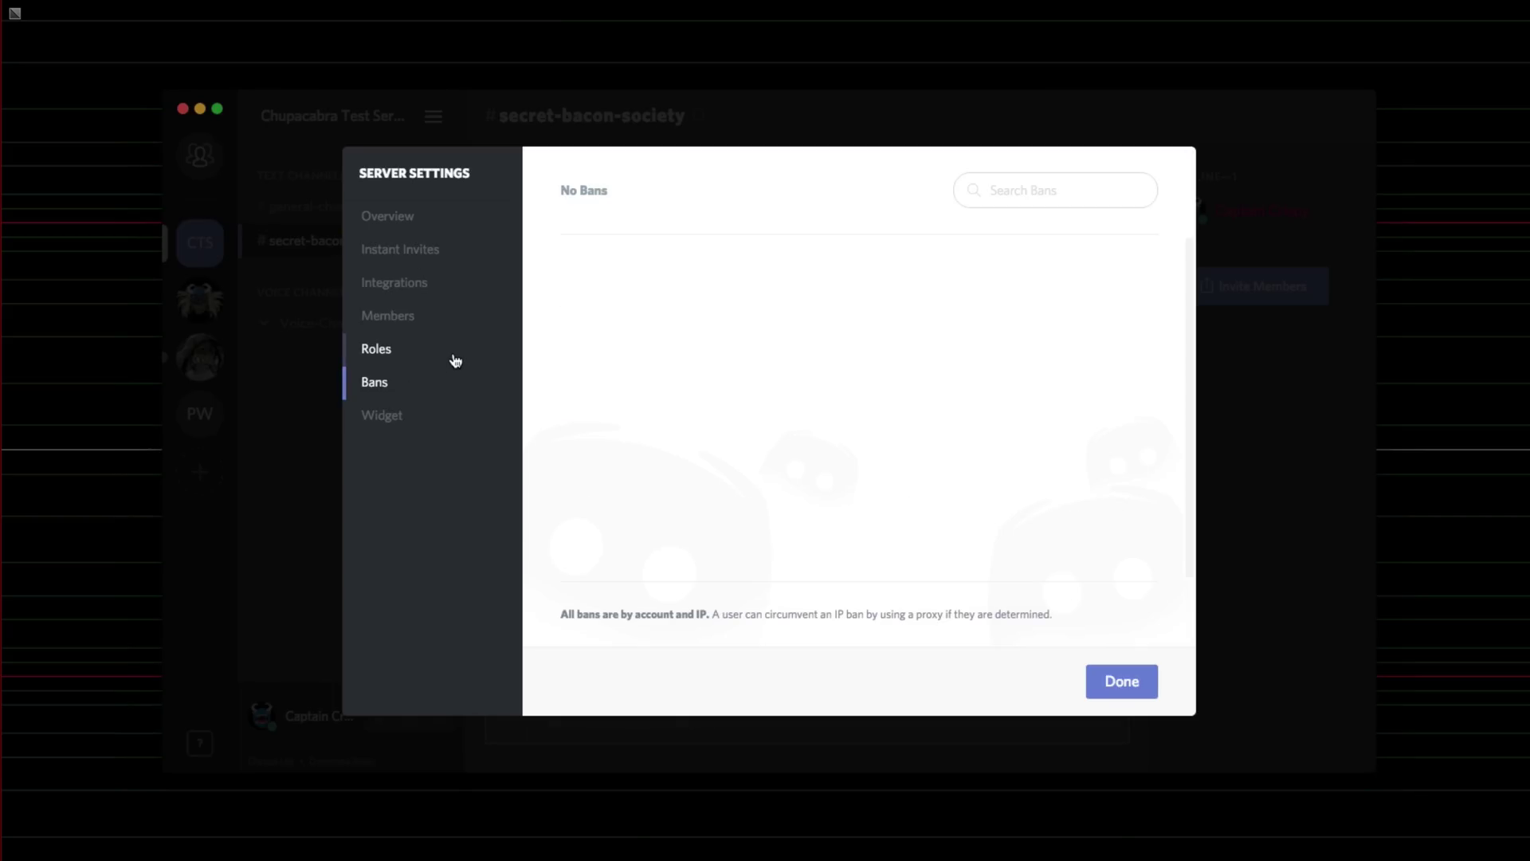
click(454, 356)
click(437, 315)
click(443, 285)
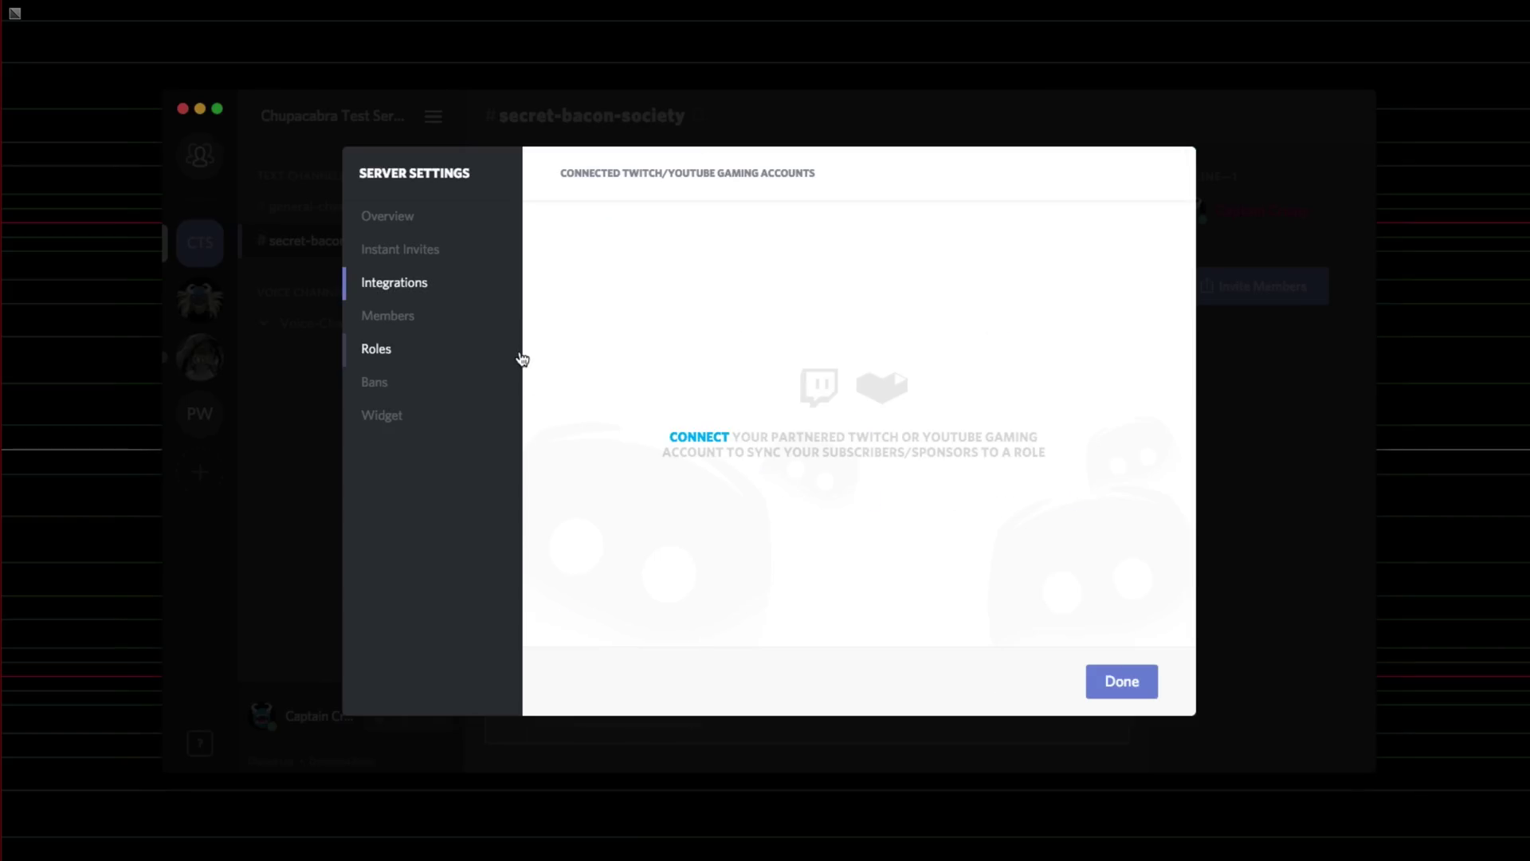
click(511, 318)
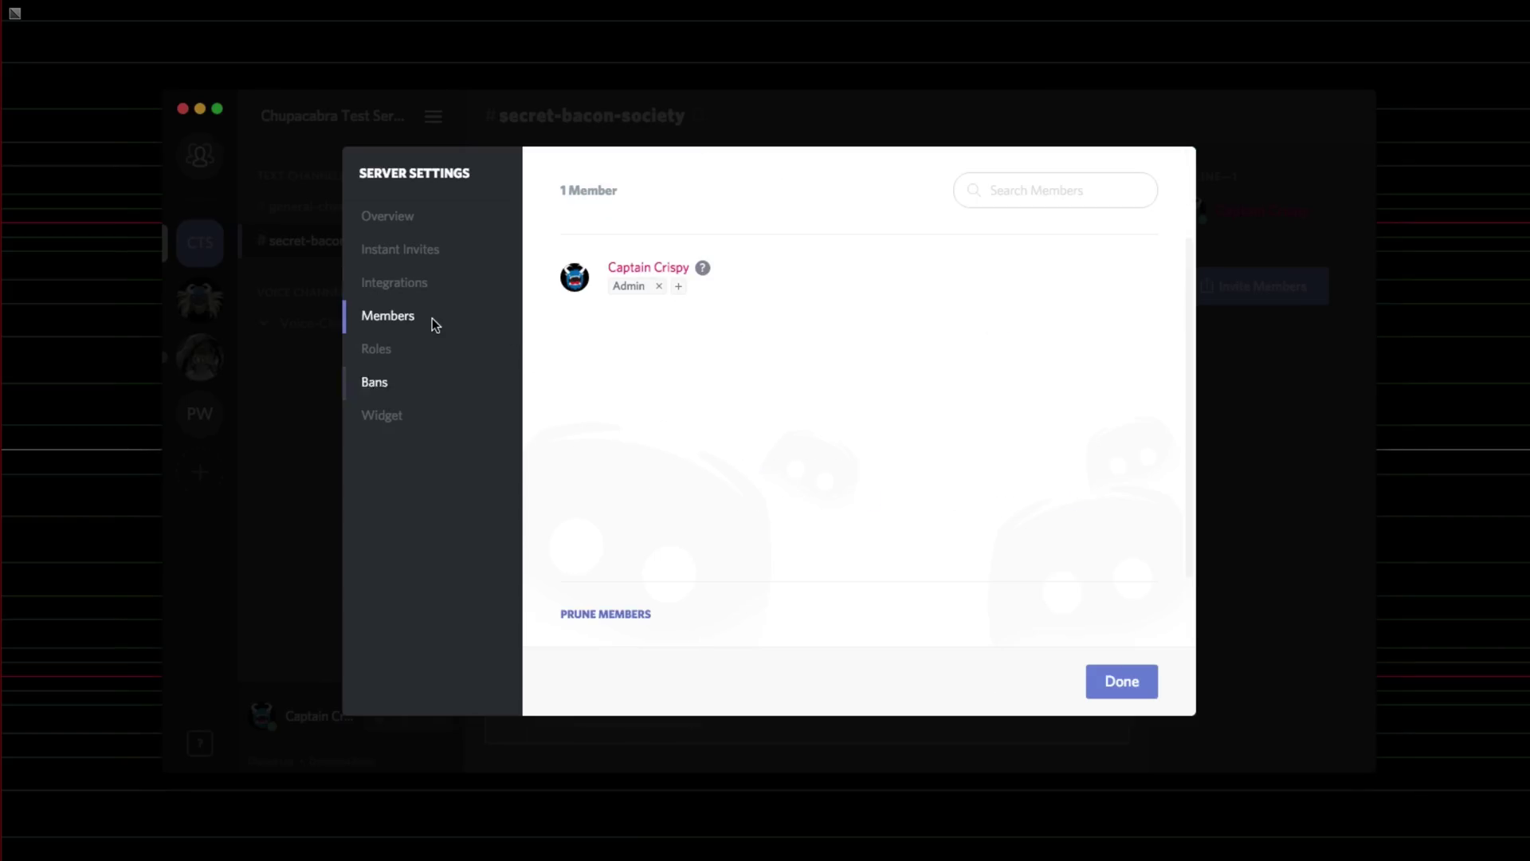
click(475, 262)
click(510, 280)
click(477, 229)
click(481, 239)
click(478, 228)
scroll(757, 319, down, 3)
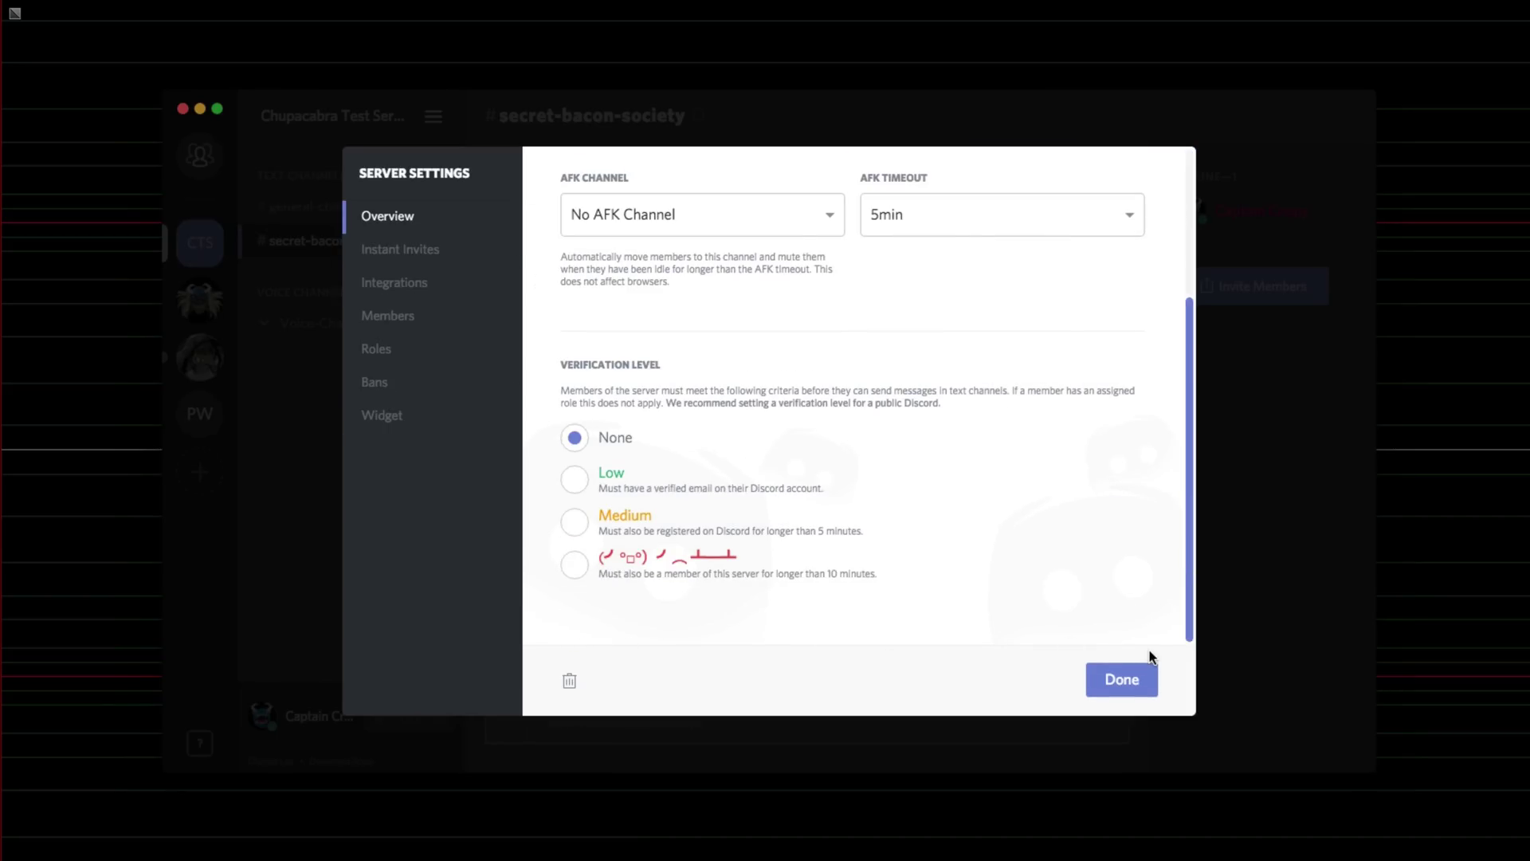
click(1148, 669)
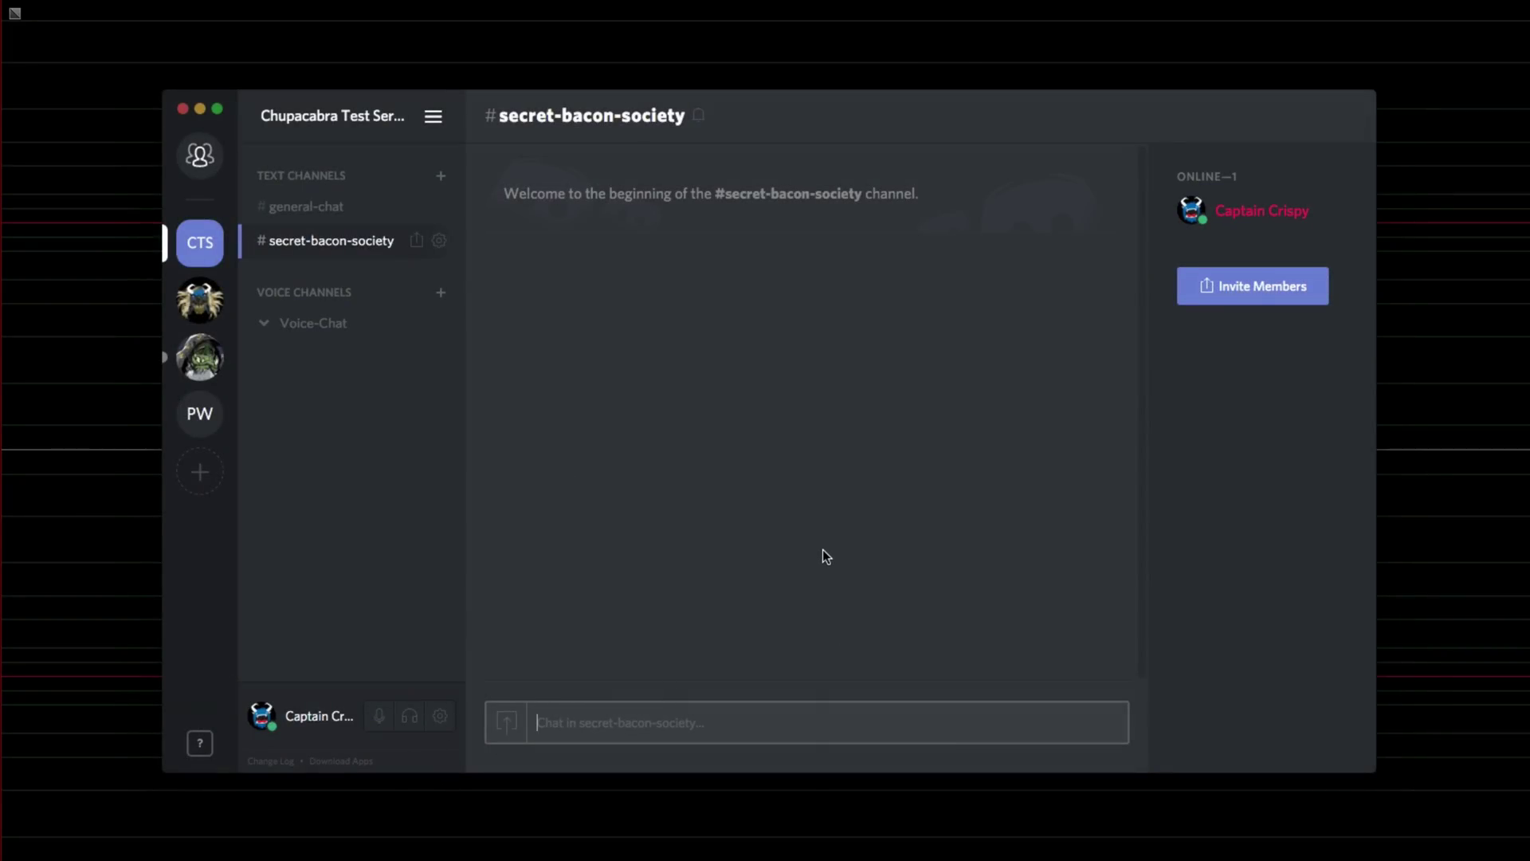
- Check the notification control of secret-bacon-society, look at another server's general channel, and return to Chupacabra Test Server
click(699, 116)
click(698, 115)
click(209, 365)
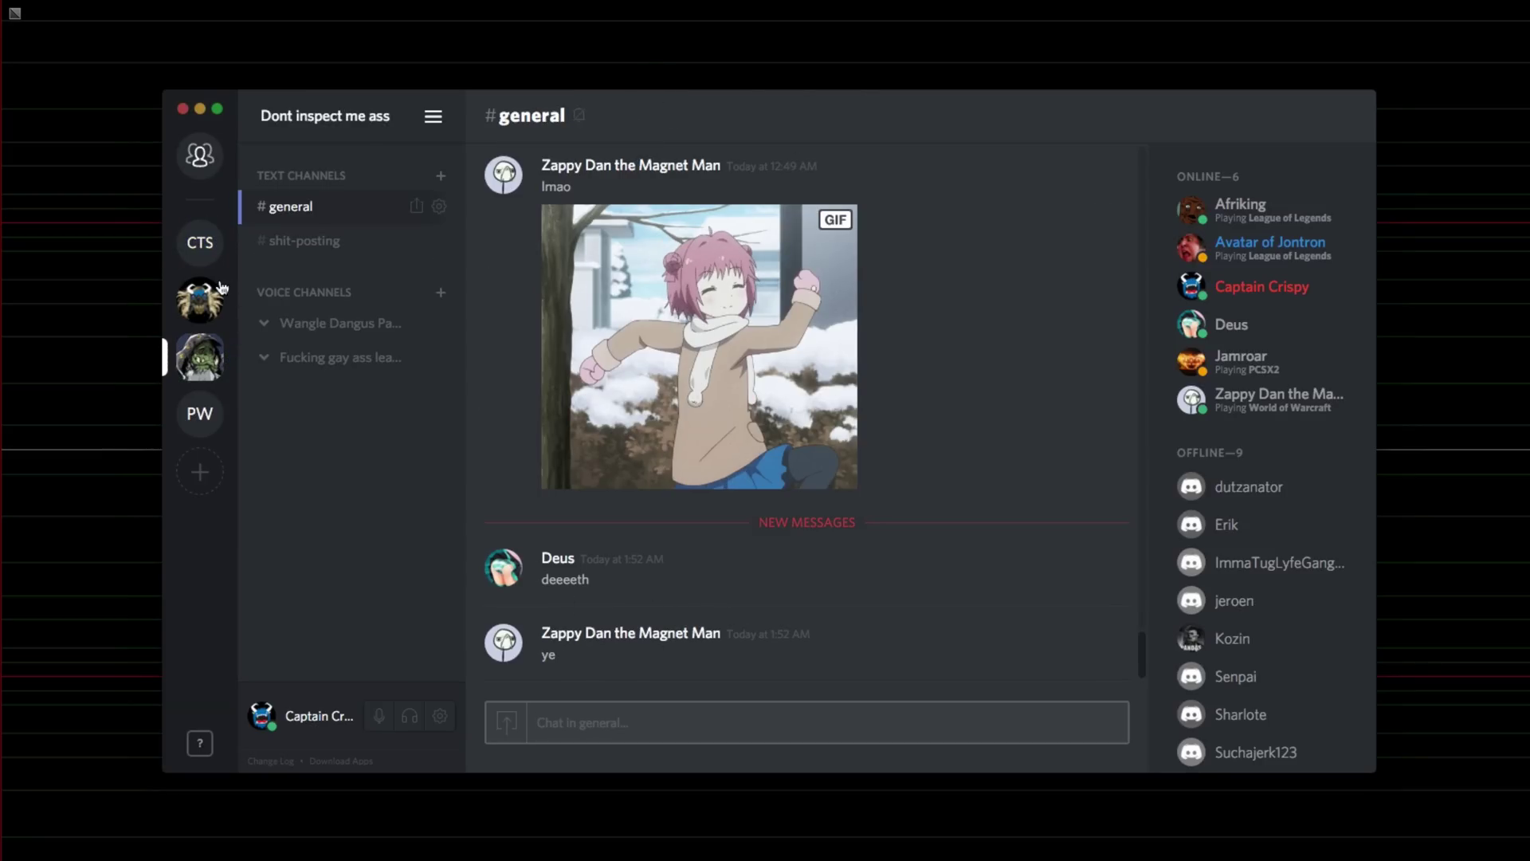
click(200, 244)
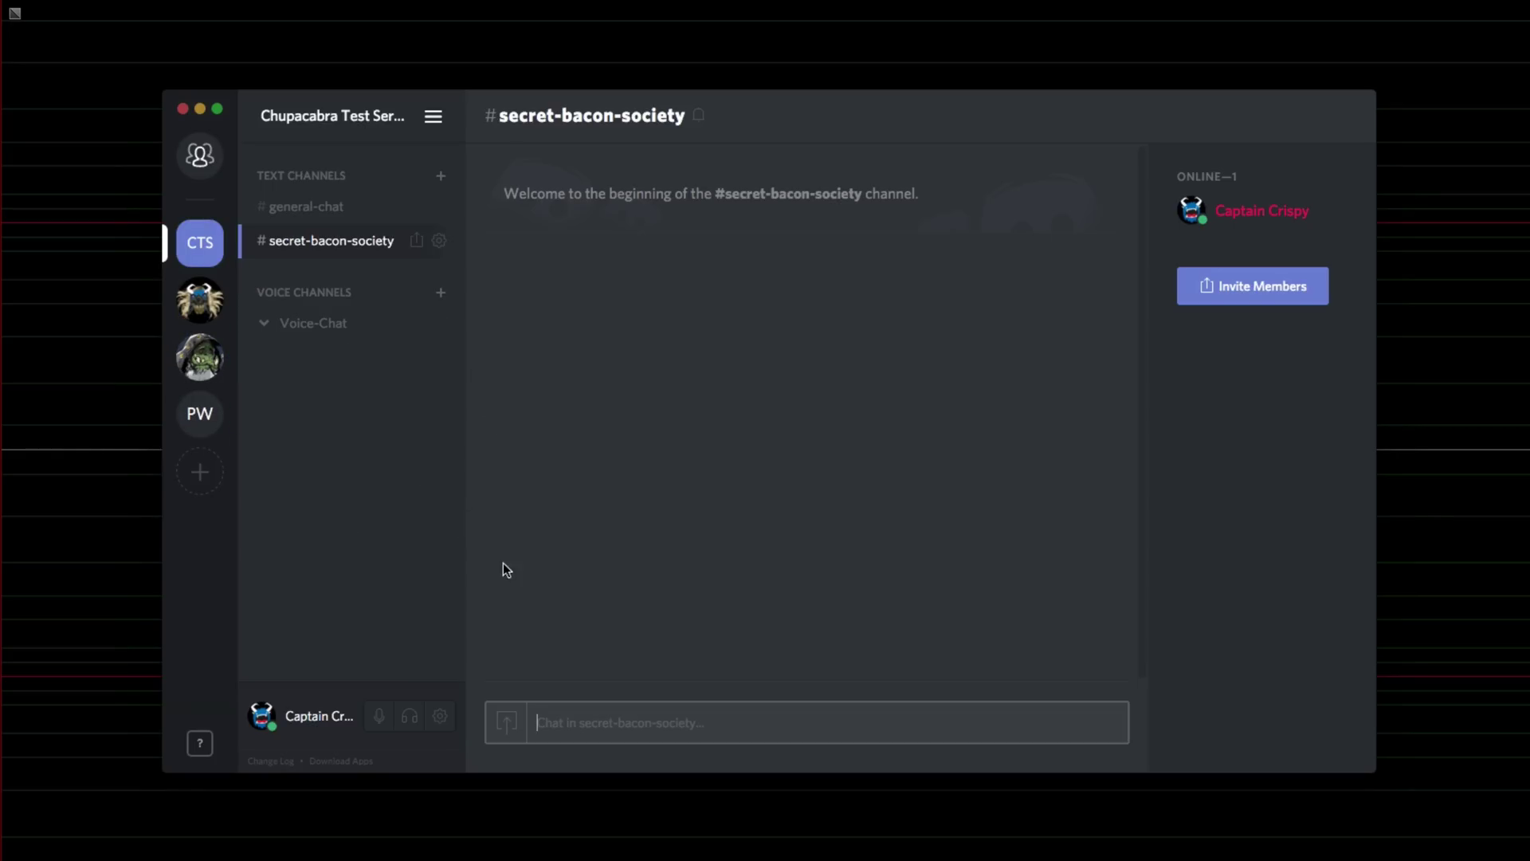
- Set Larry-Icon-Tutorial Chupacabra.png from the Chupa Loopa Press Kit folder as the server icon and save the server settings
right_click(201, 238)
key(Escape)
click(434, 119)
click(332, 214)
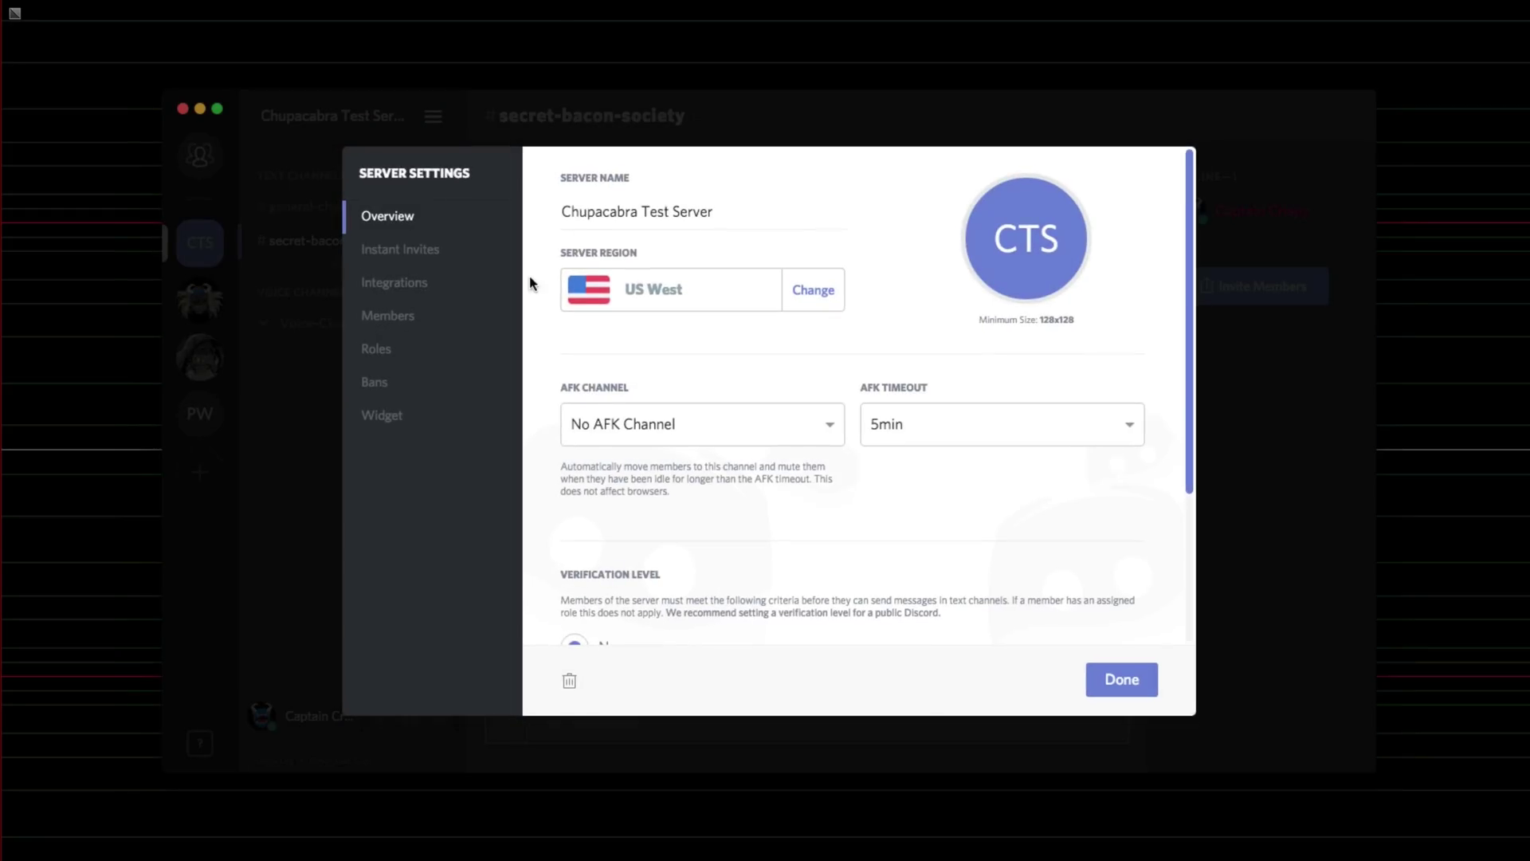
click(1023, 270)
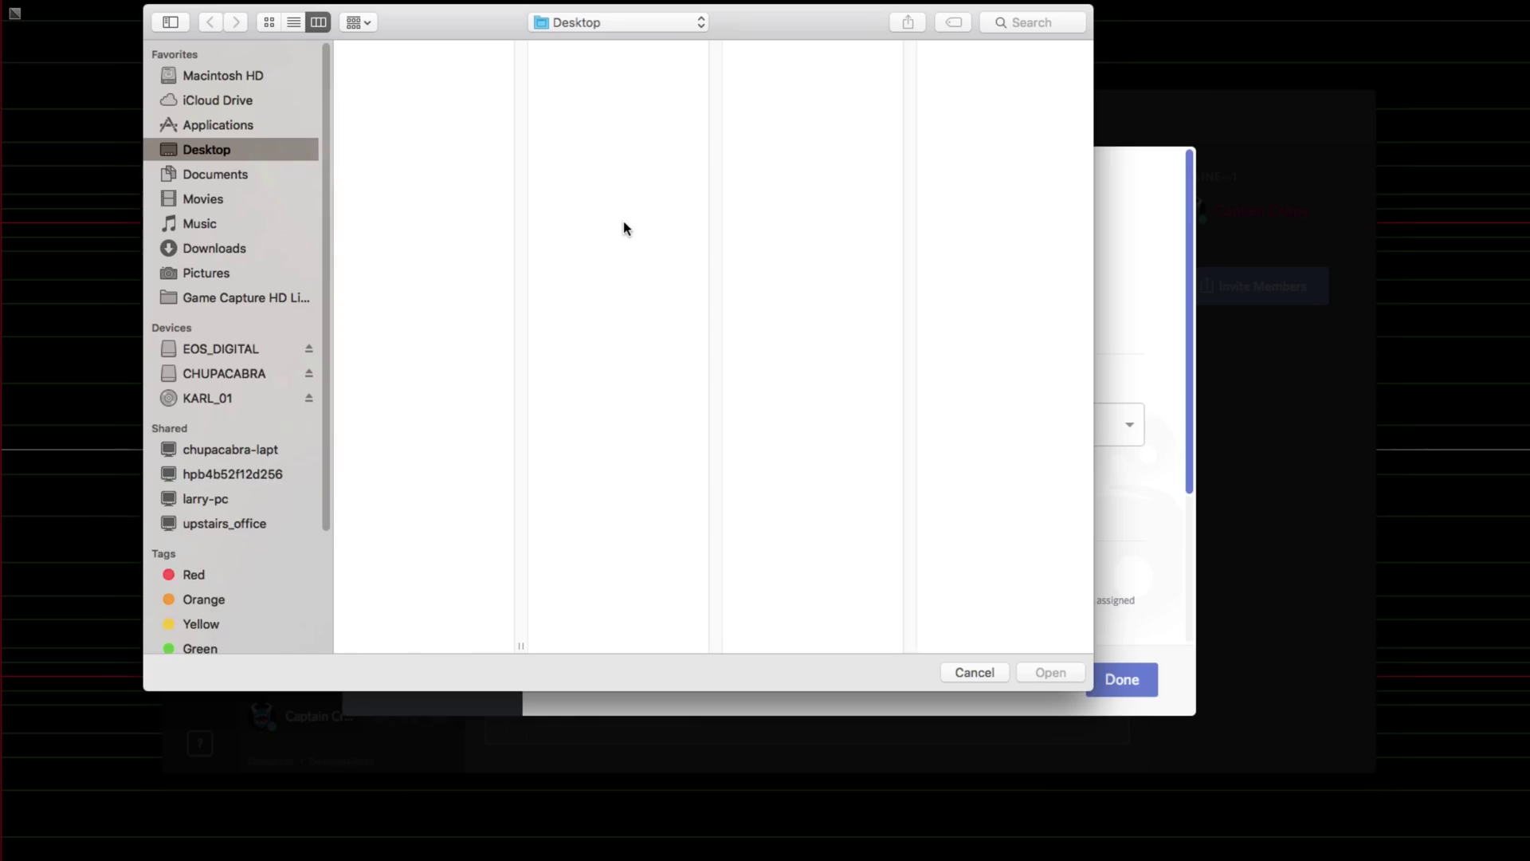
click(434, 204)
click(437, 220)
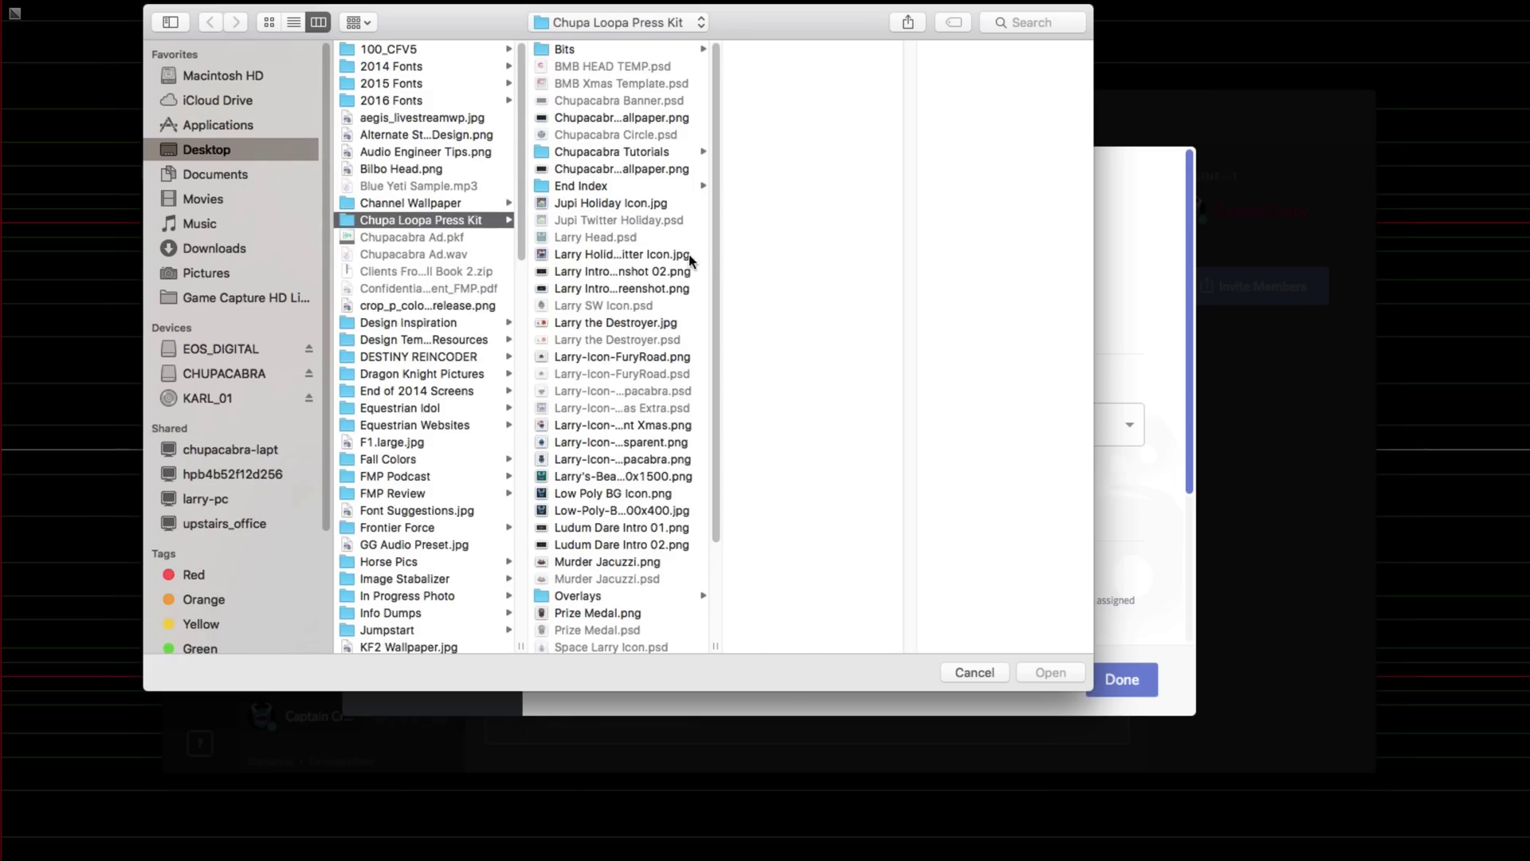
click(637, 425)
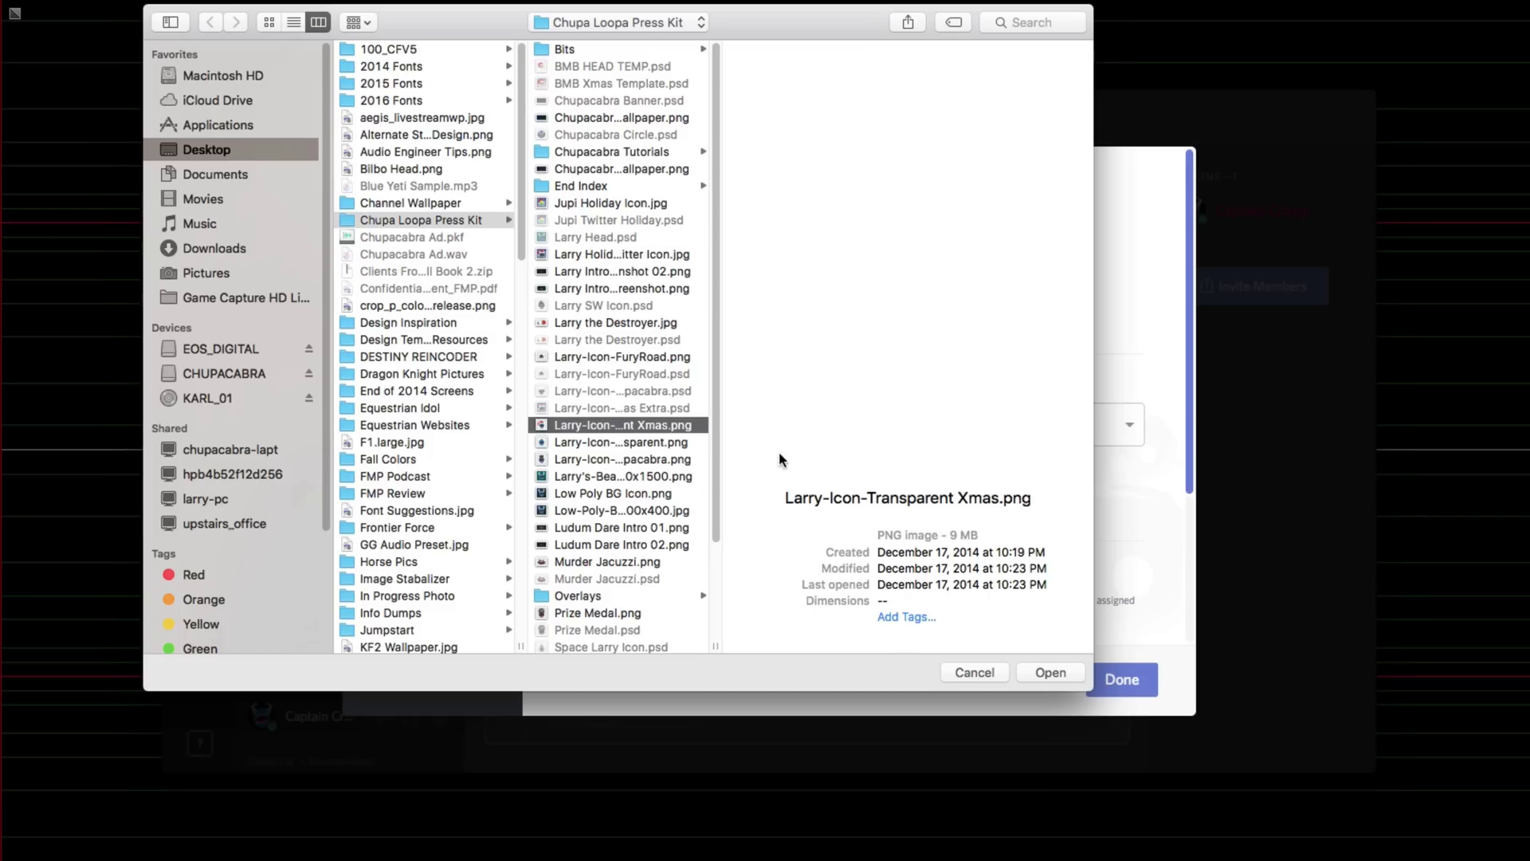
click(658, 443)
click(692, 461)
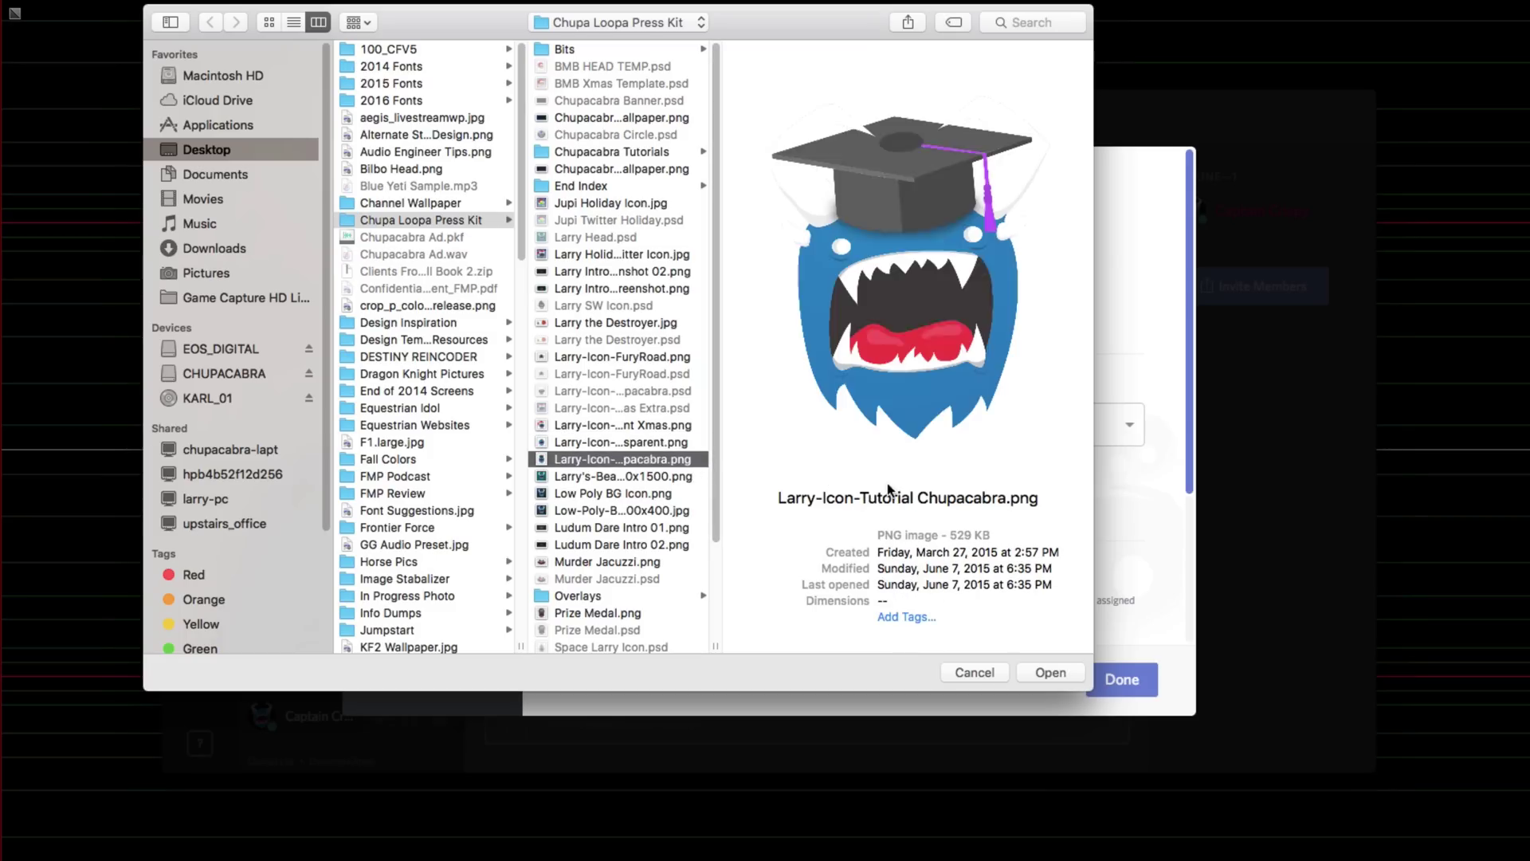
click(1064, 677)
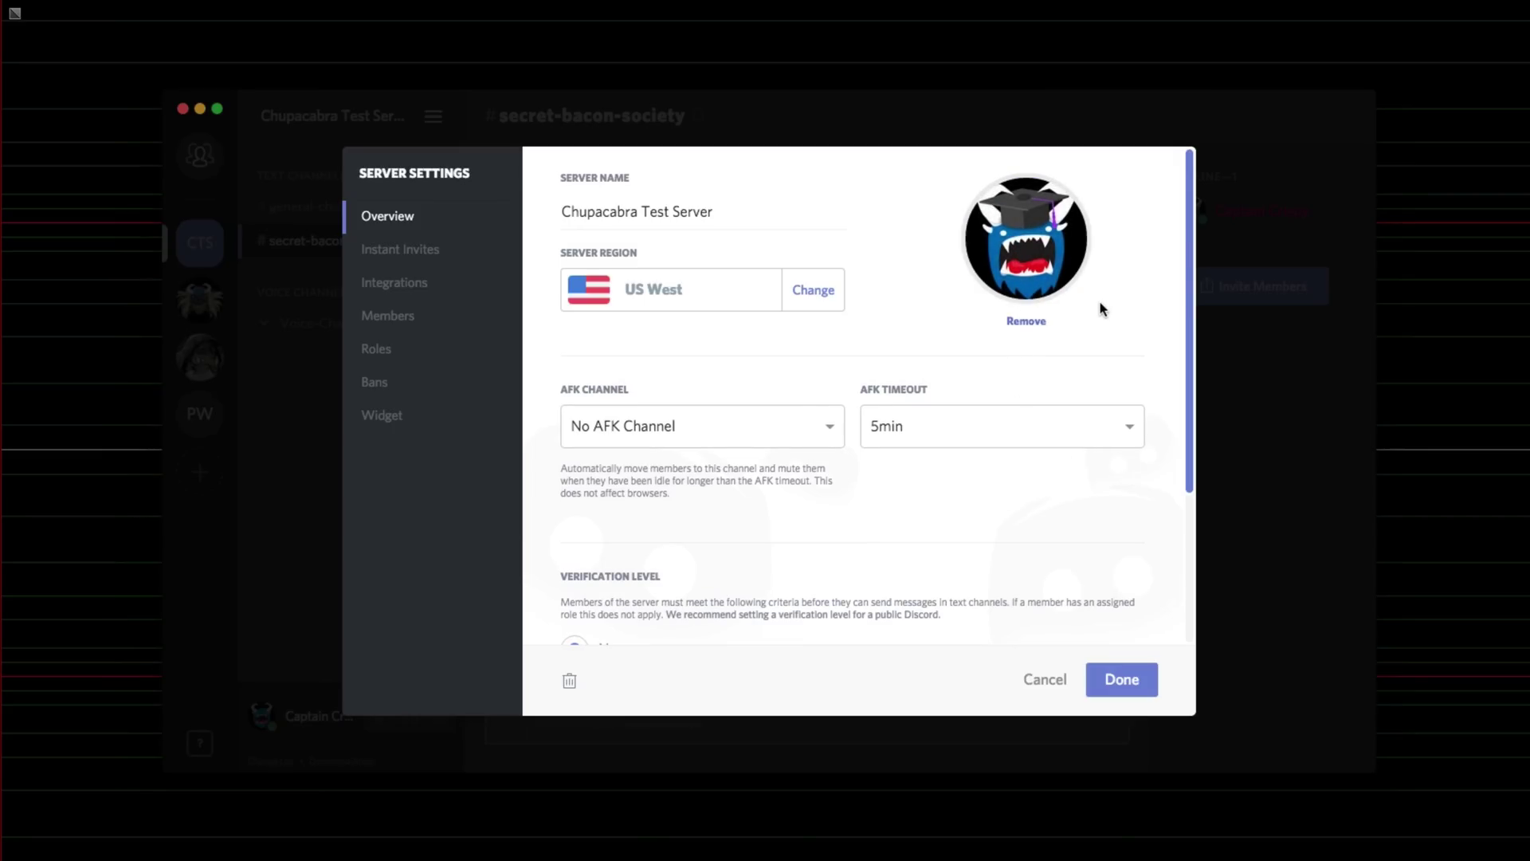
click(1144, 678)
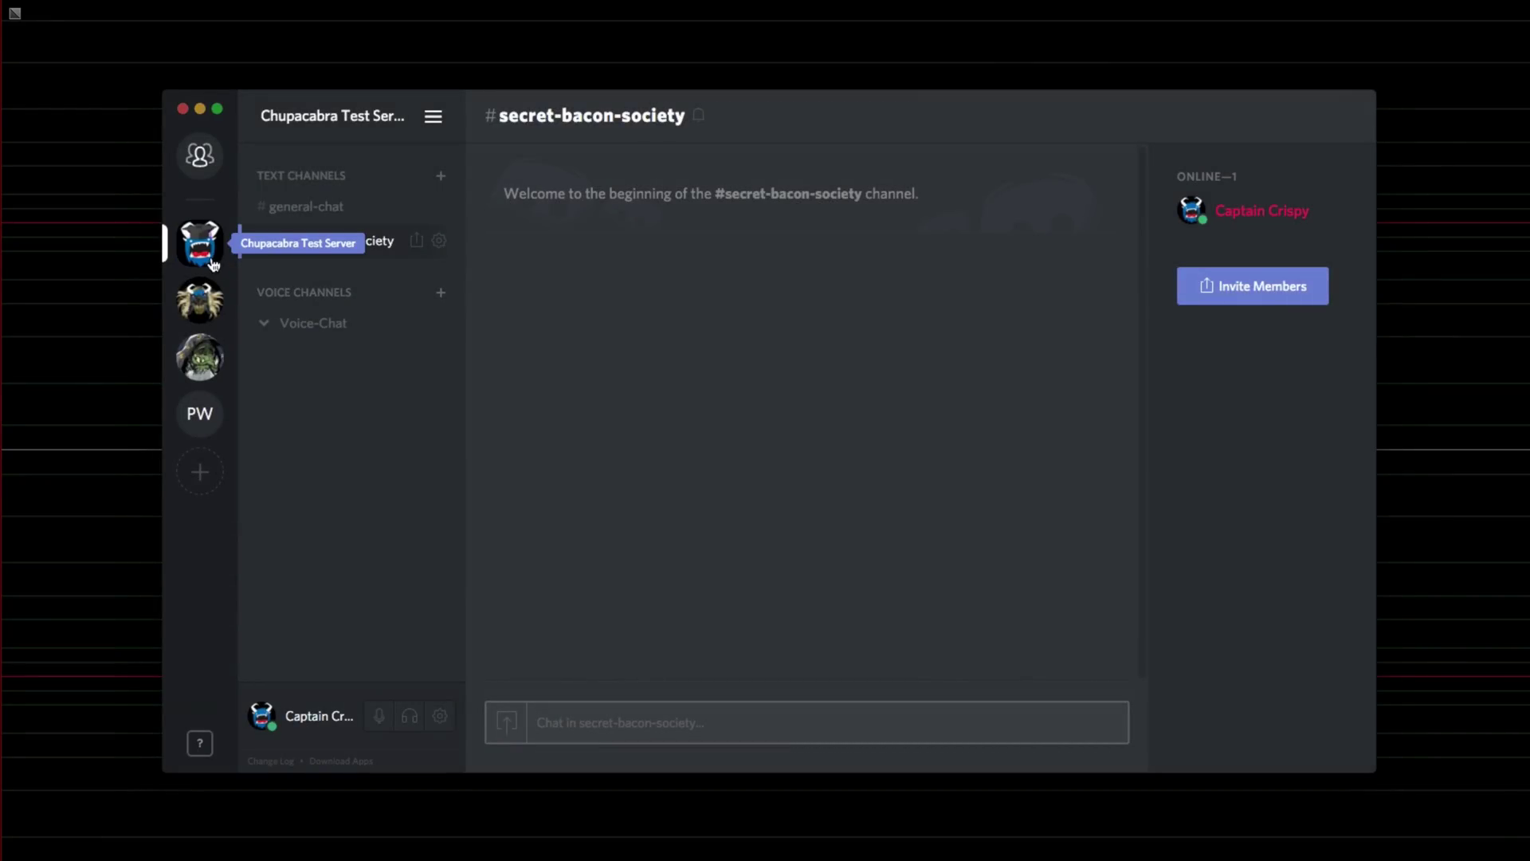
right_click(210, 253)
click(462, 312)
click(435, 117)
click(437, 117)
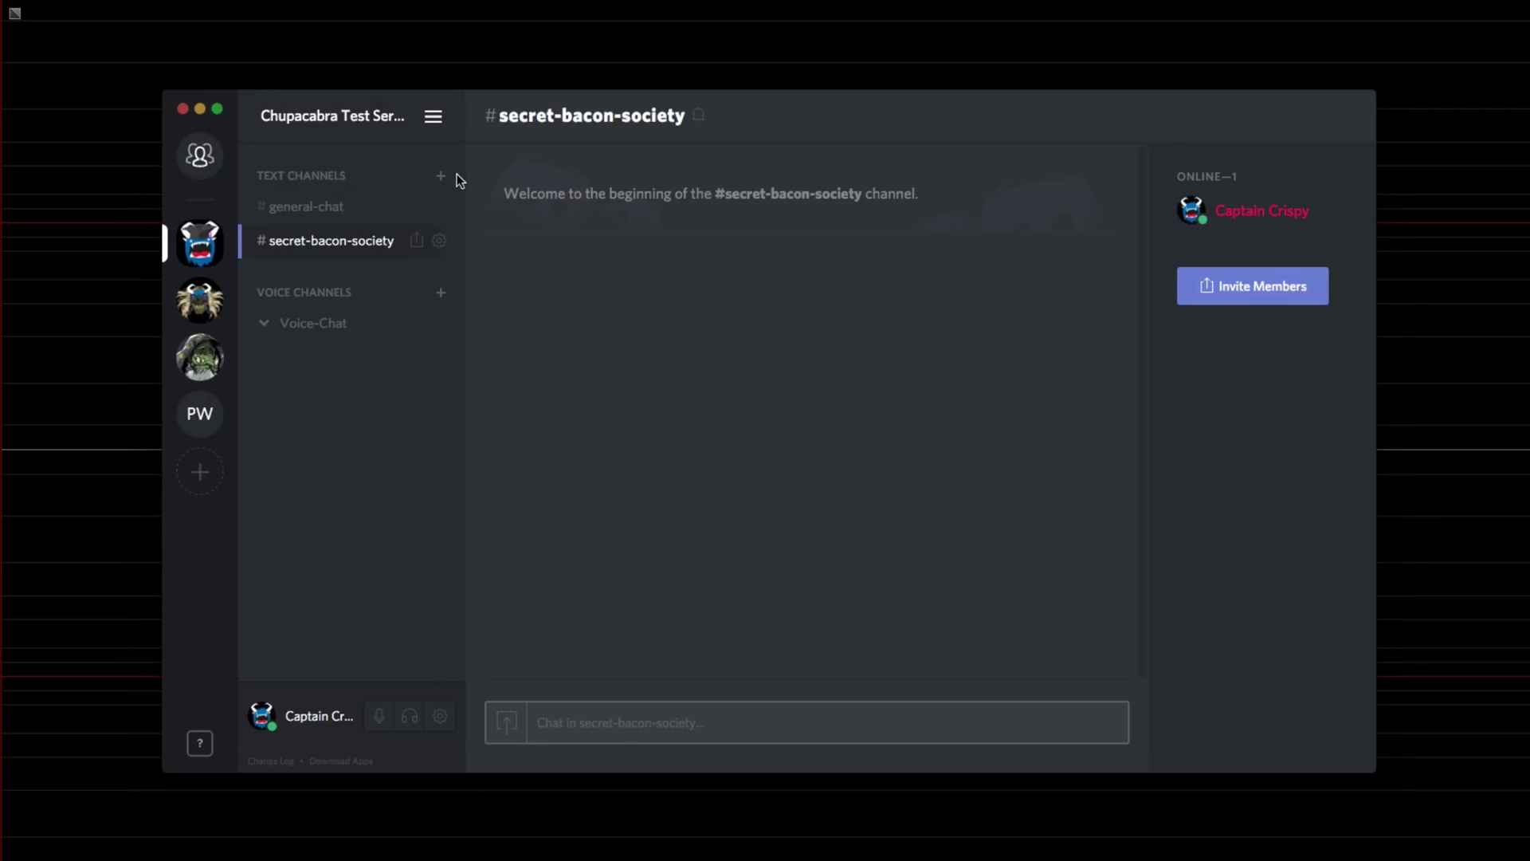
click(435, 117)
click(435, 117)
- Join the Voice-Chat channel to inspect the voice connection details, and disconnect from it
click(341, 323)
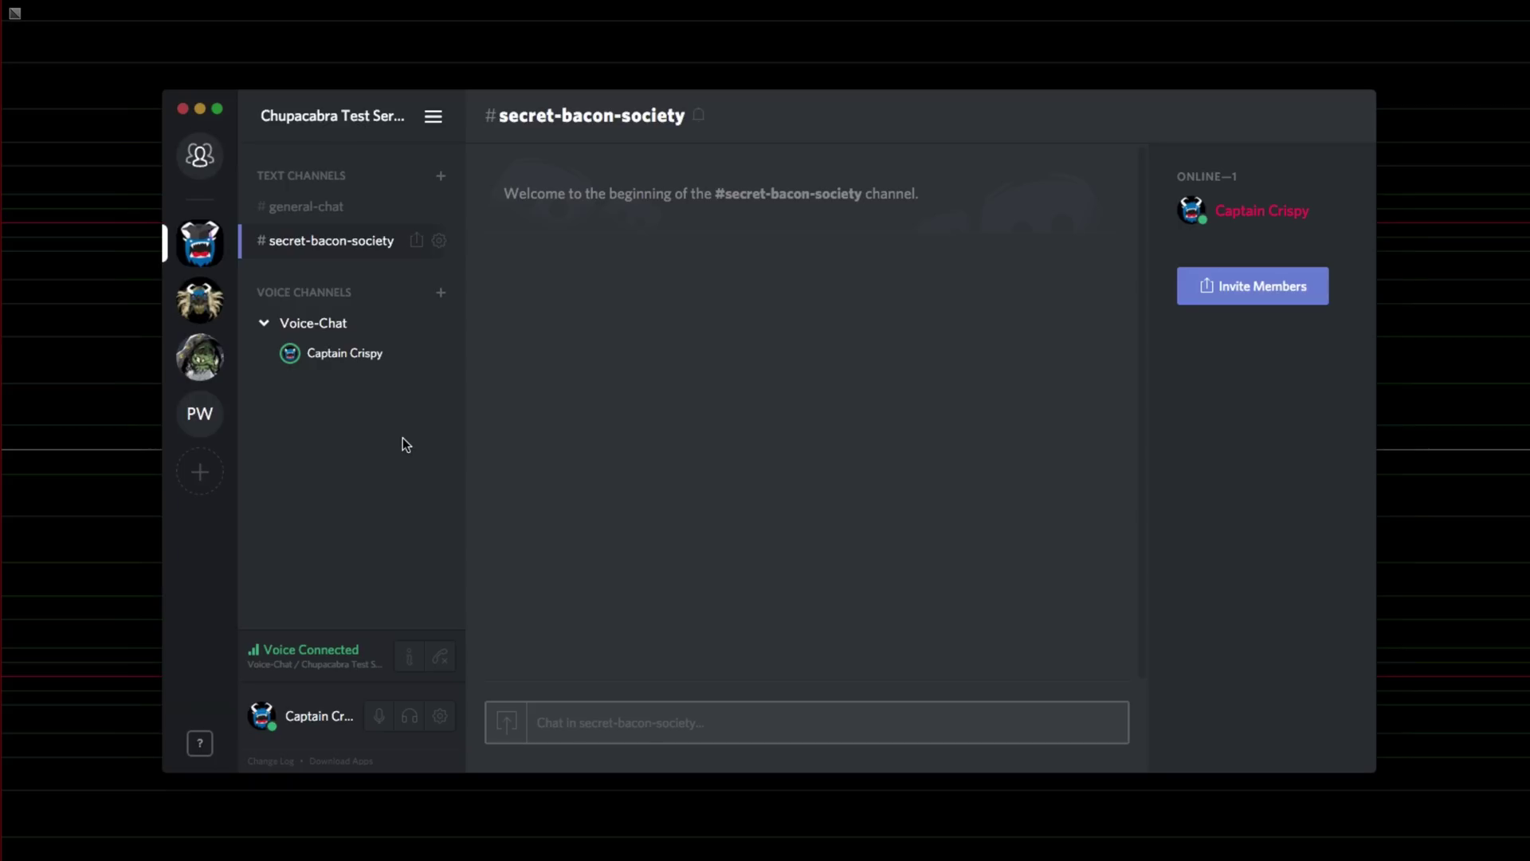
click(408, 656)
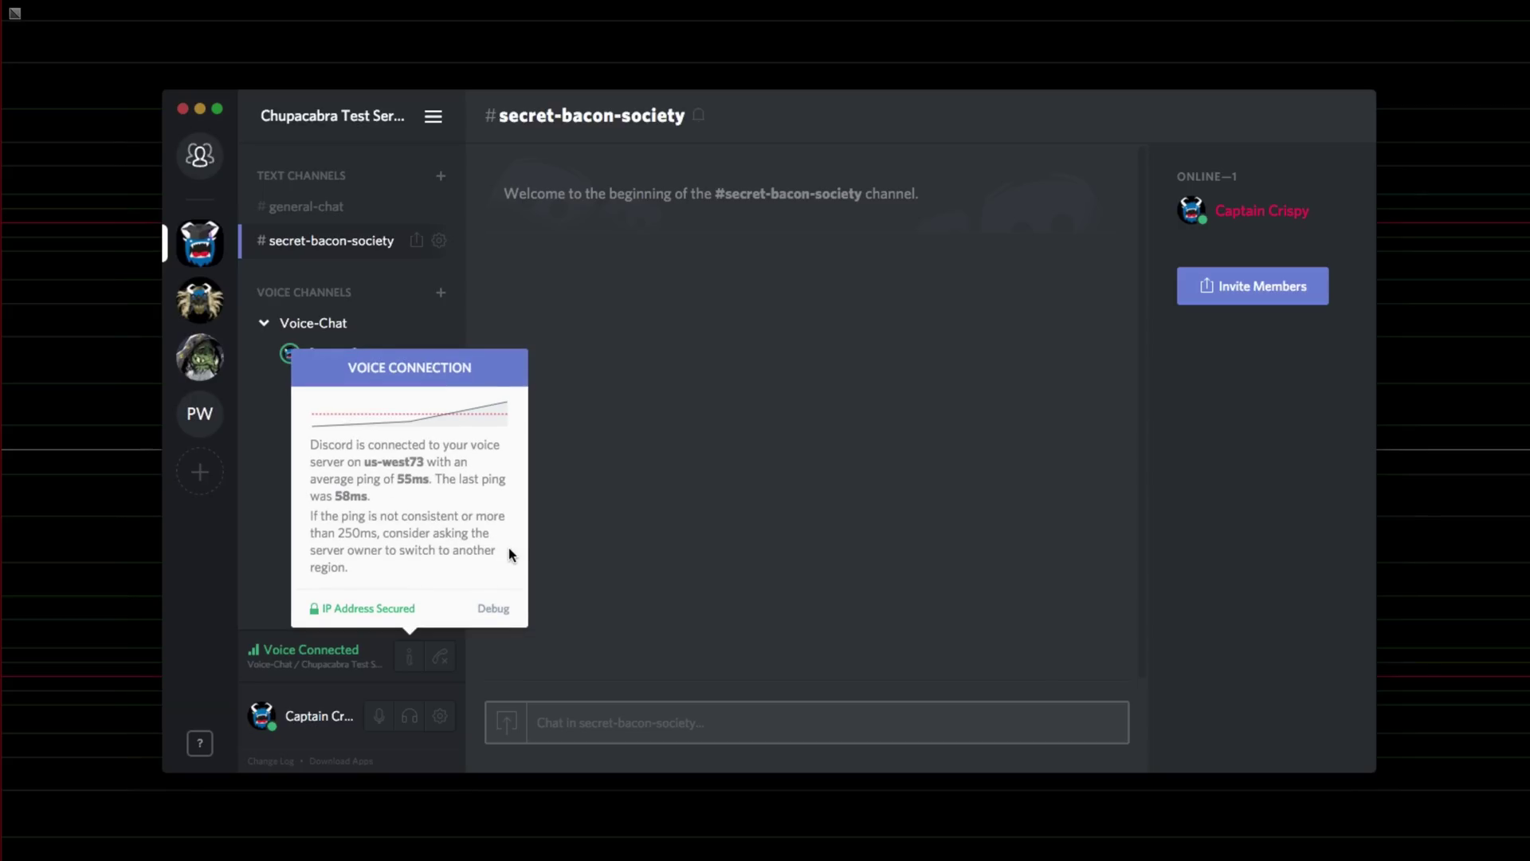
click(433, 670)
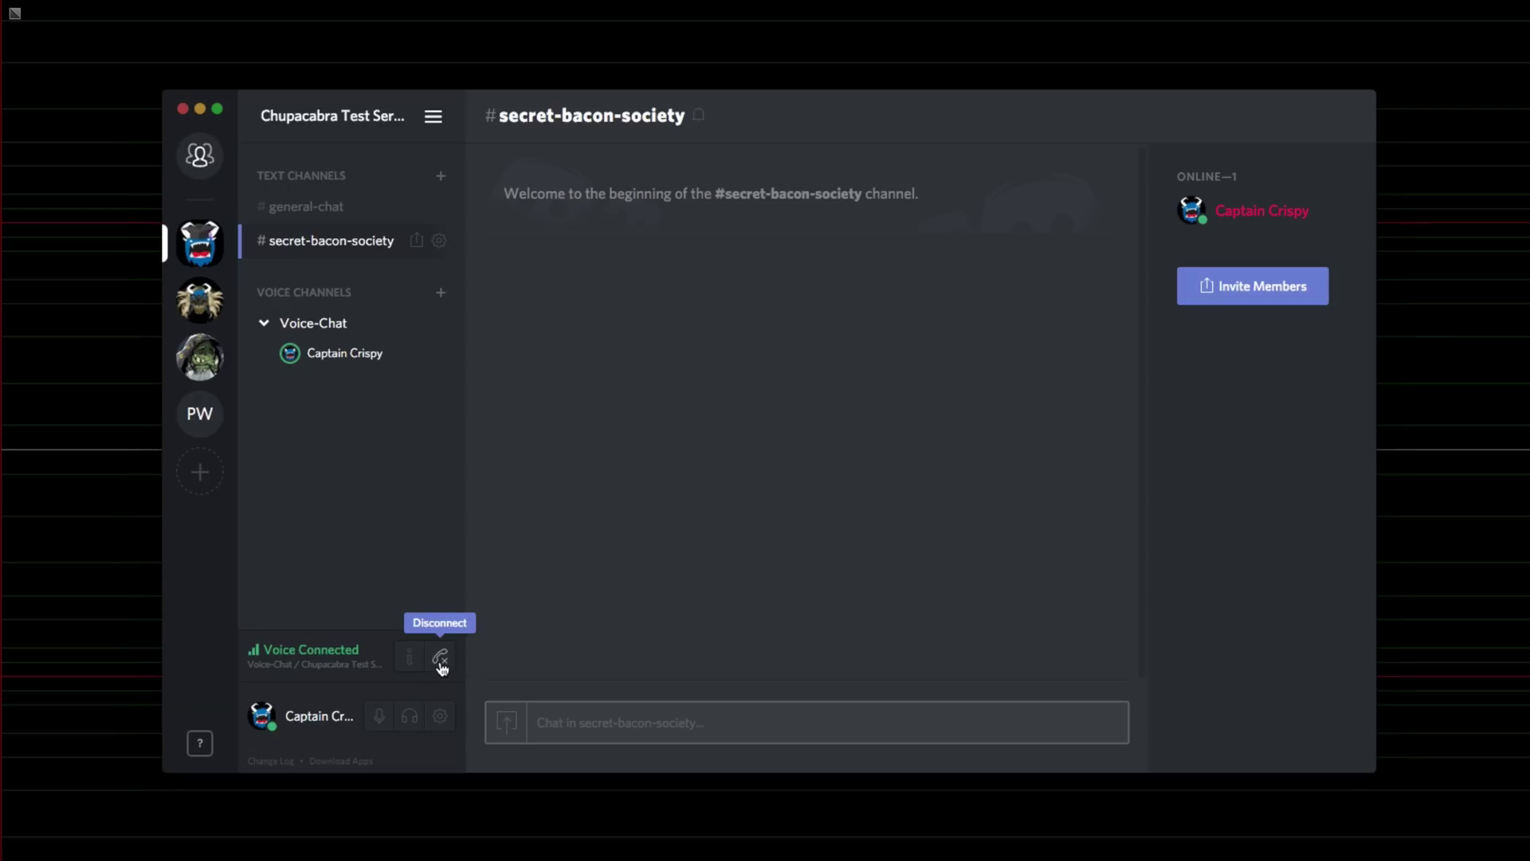
click(440, 660)
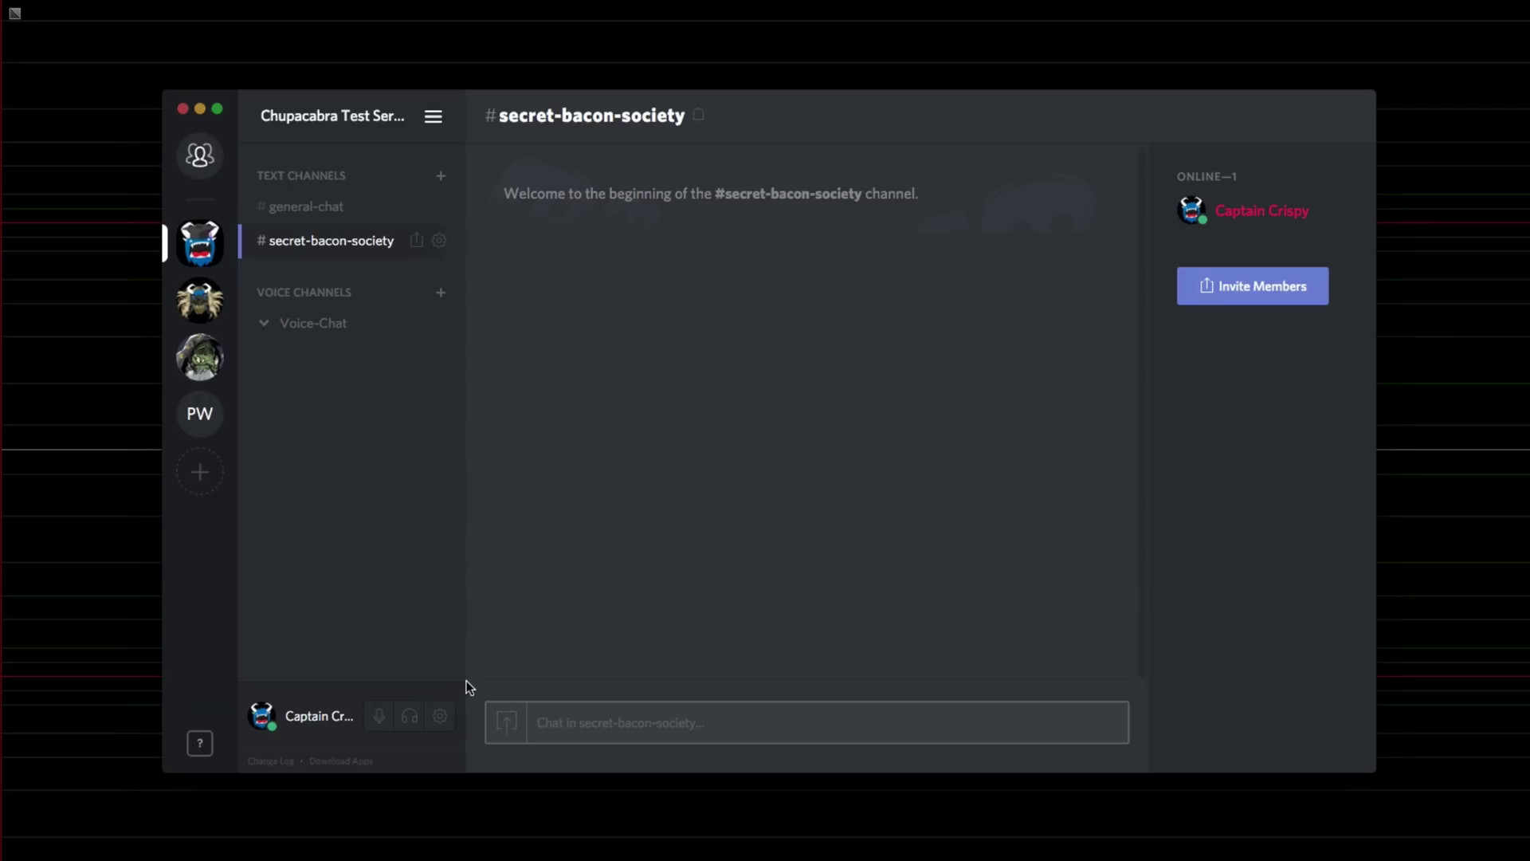
- Rejoin the Voice-Chat channel and try out the deafen and mute controls
click(335, 323)
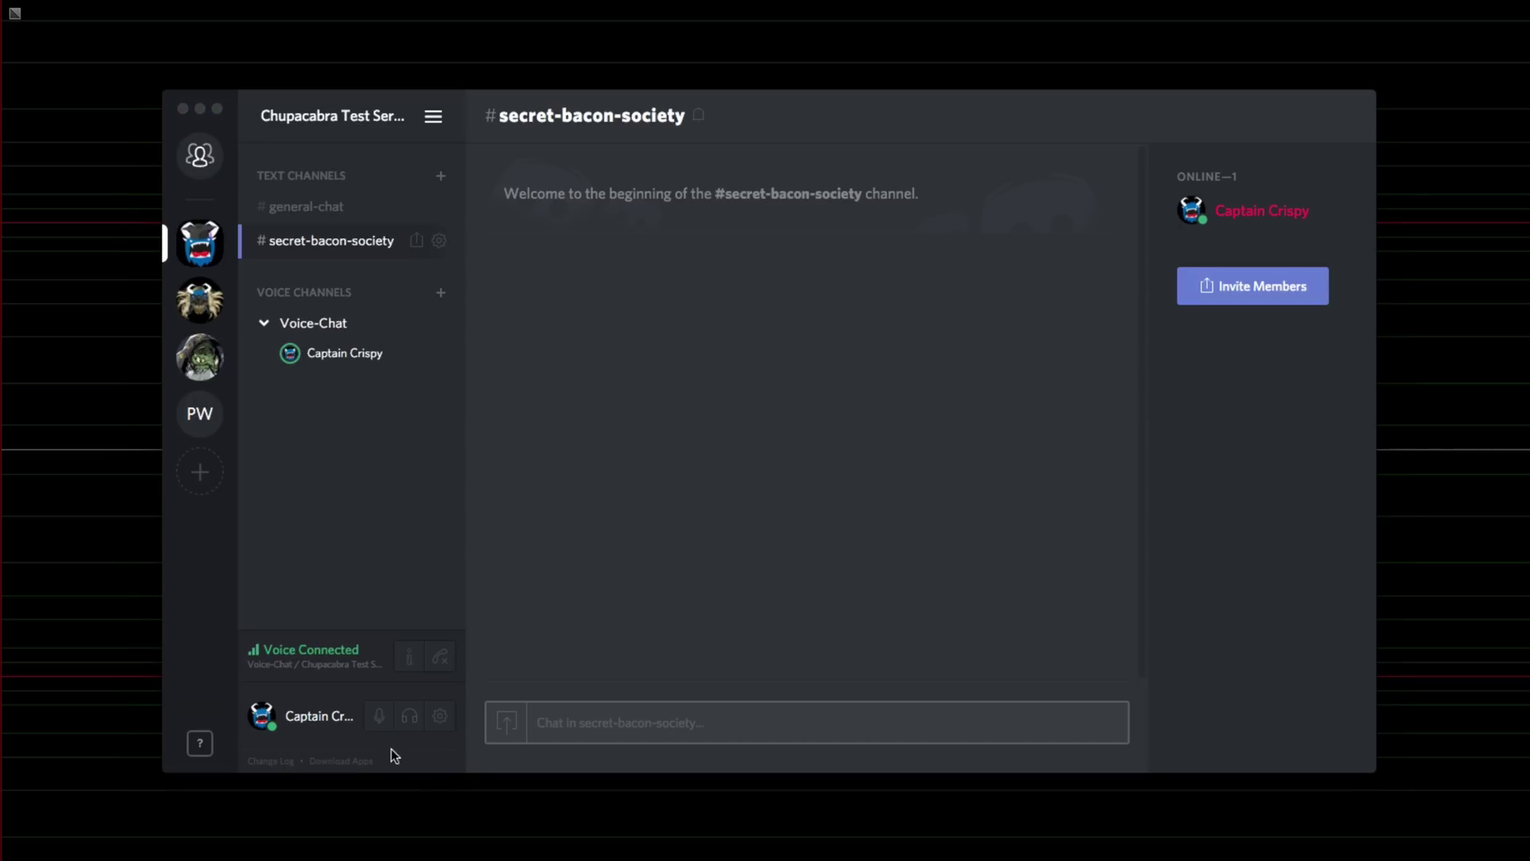
click(417, 729)
click(418, 726)
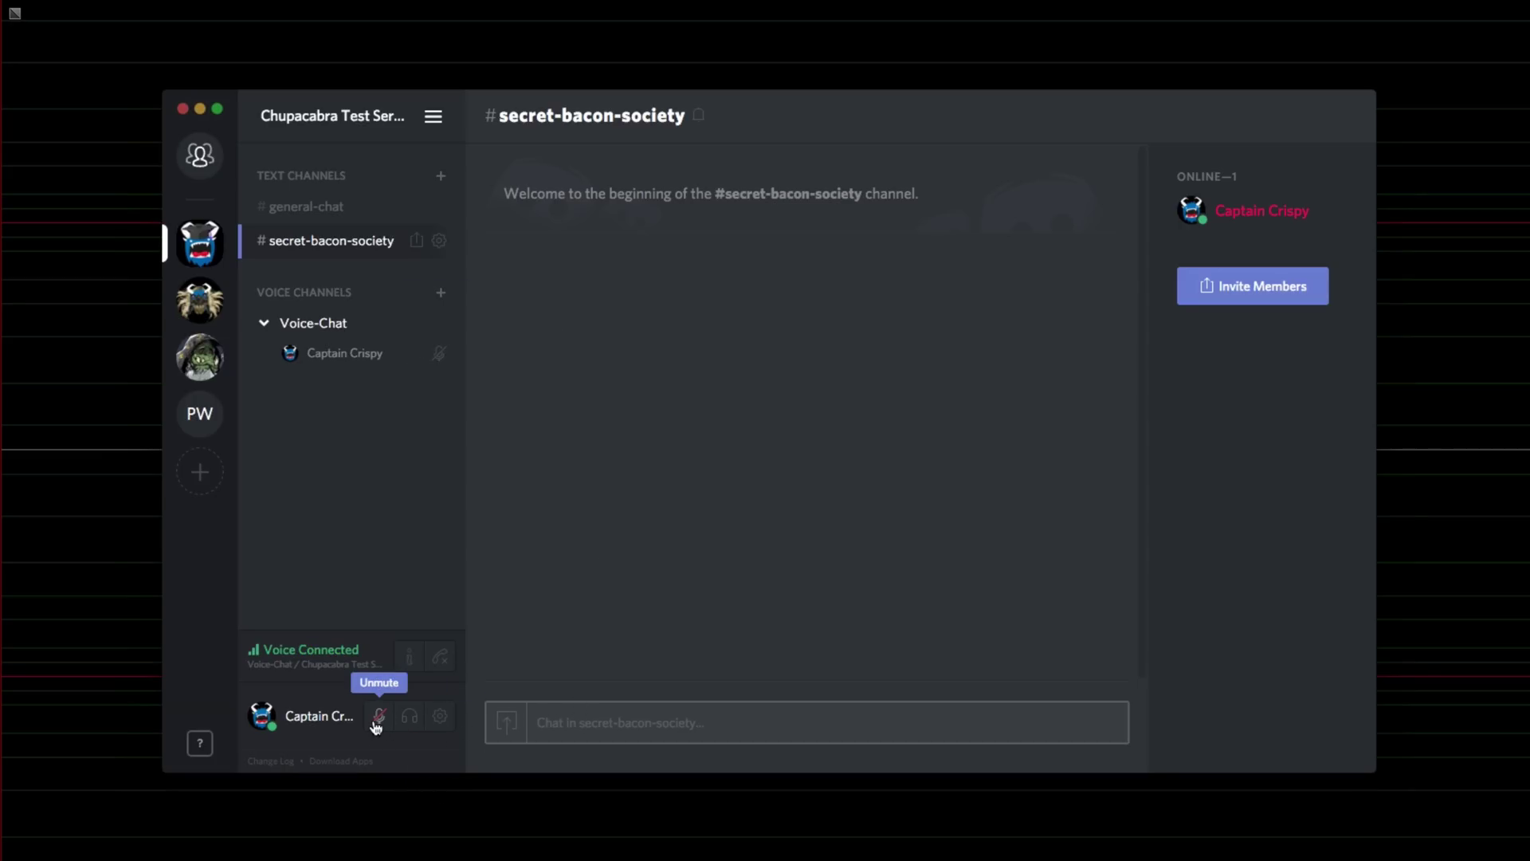
- Review the account and connections pages of the user settings, and allow playback and usage of the /tts command
click(440, 715)
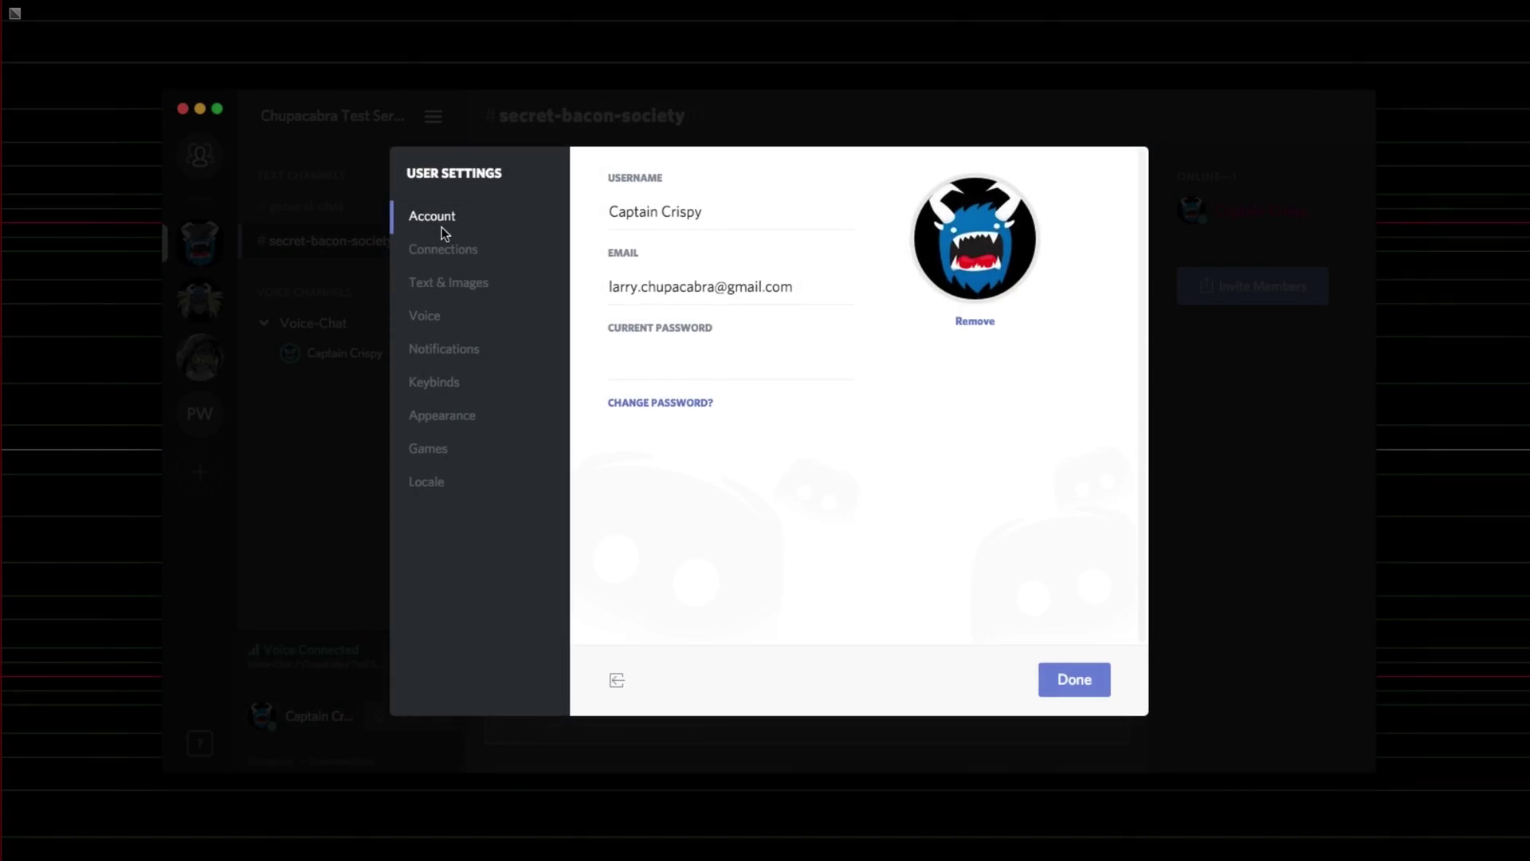
click(442, 246)
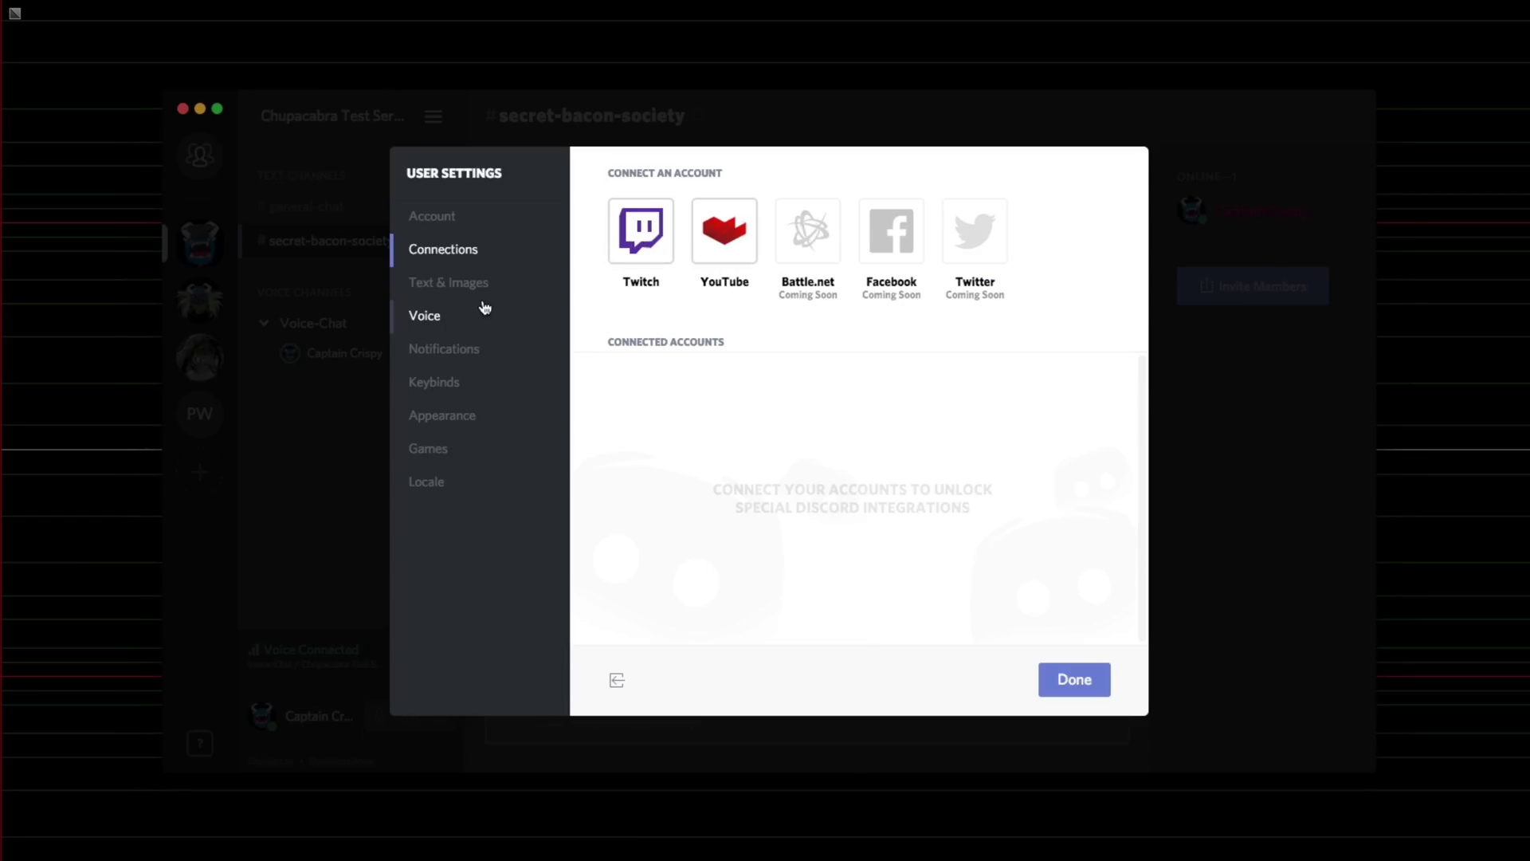
click(460, 284)
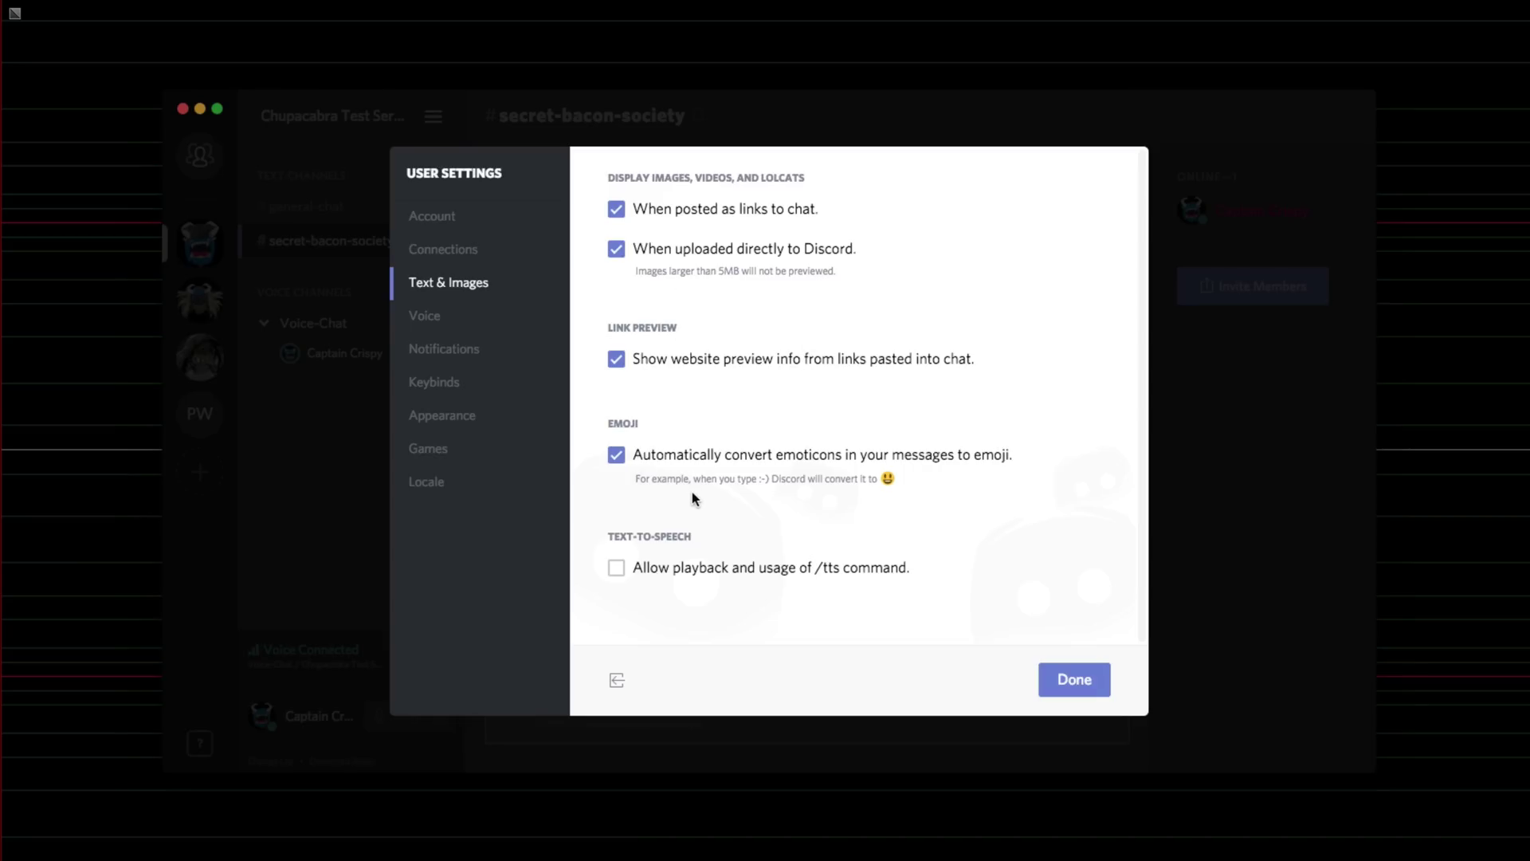
click(616, 567)
- Review the voice, notification and keybind pages of the user settings
click(476, 331)
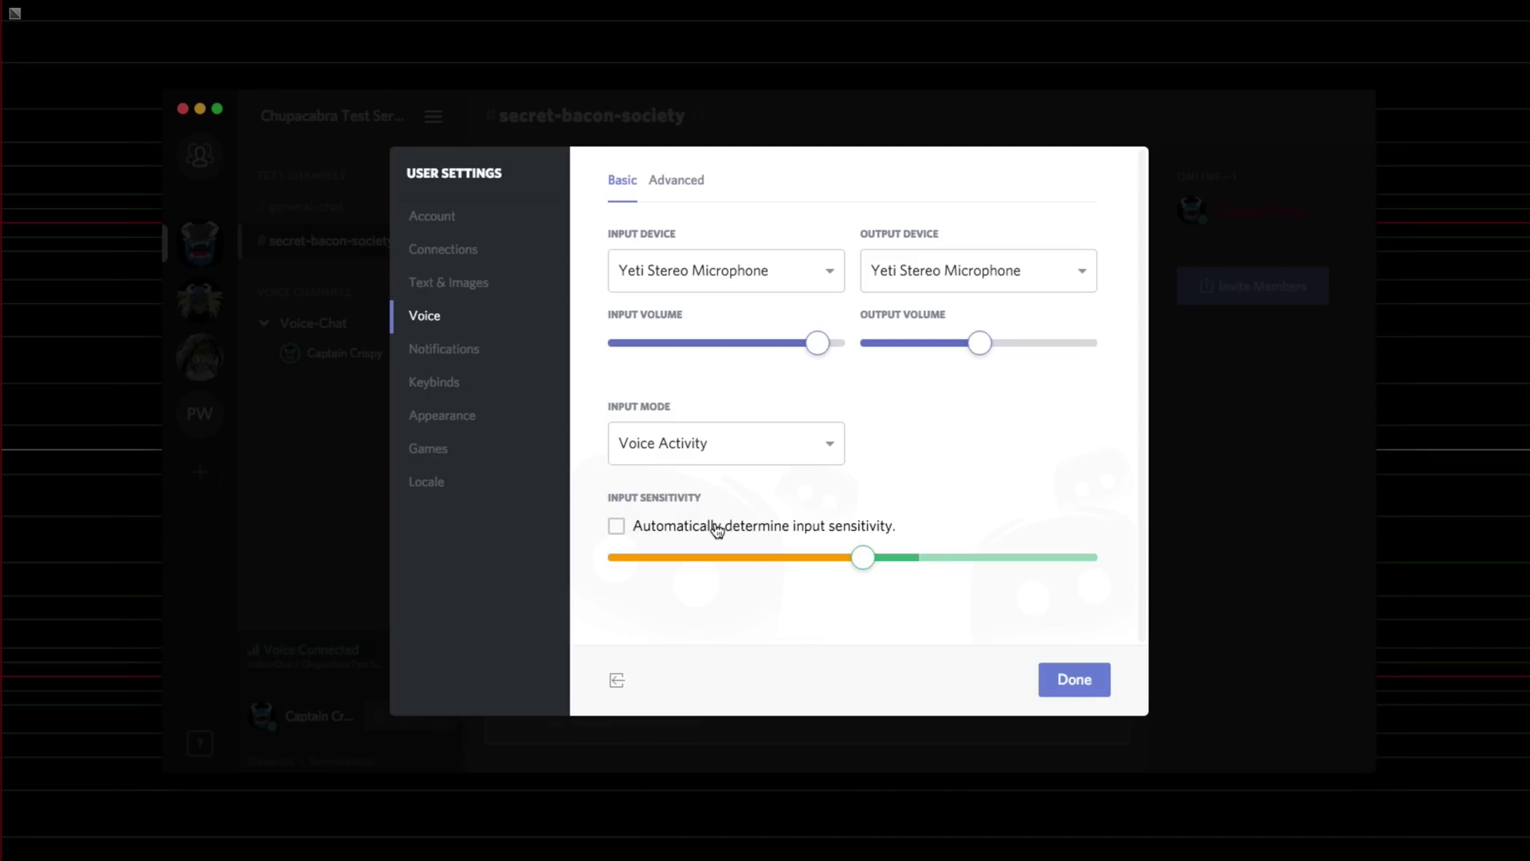
click(513, 348)
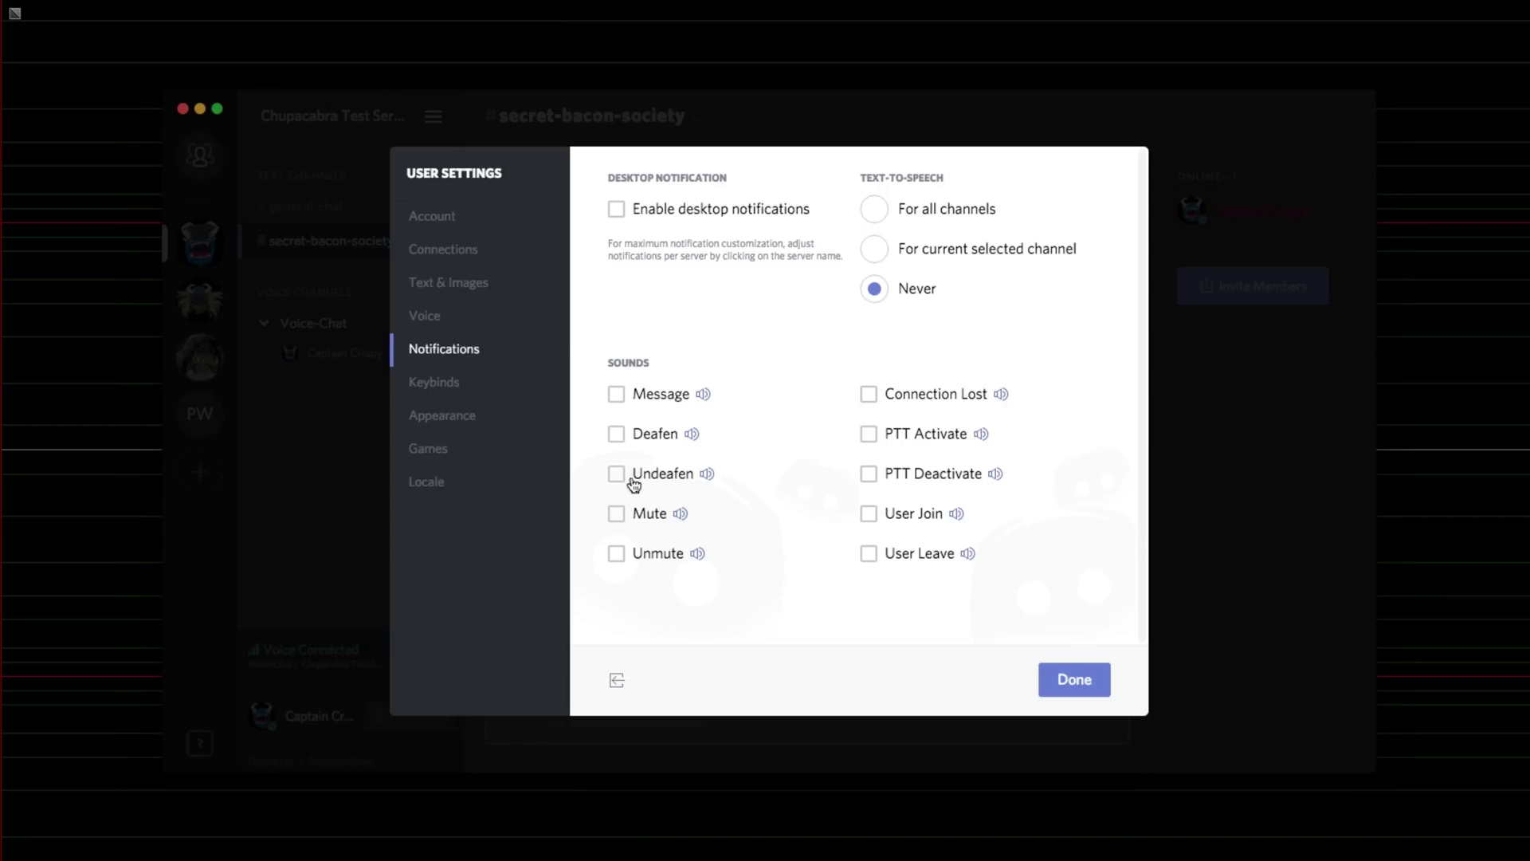
click(475, 405)
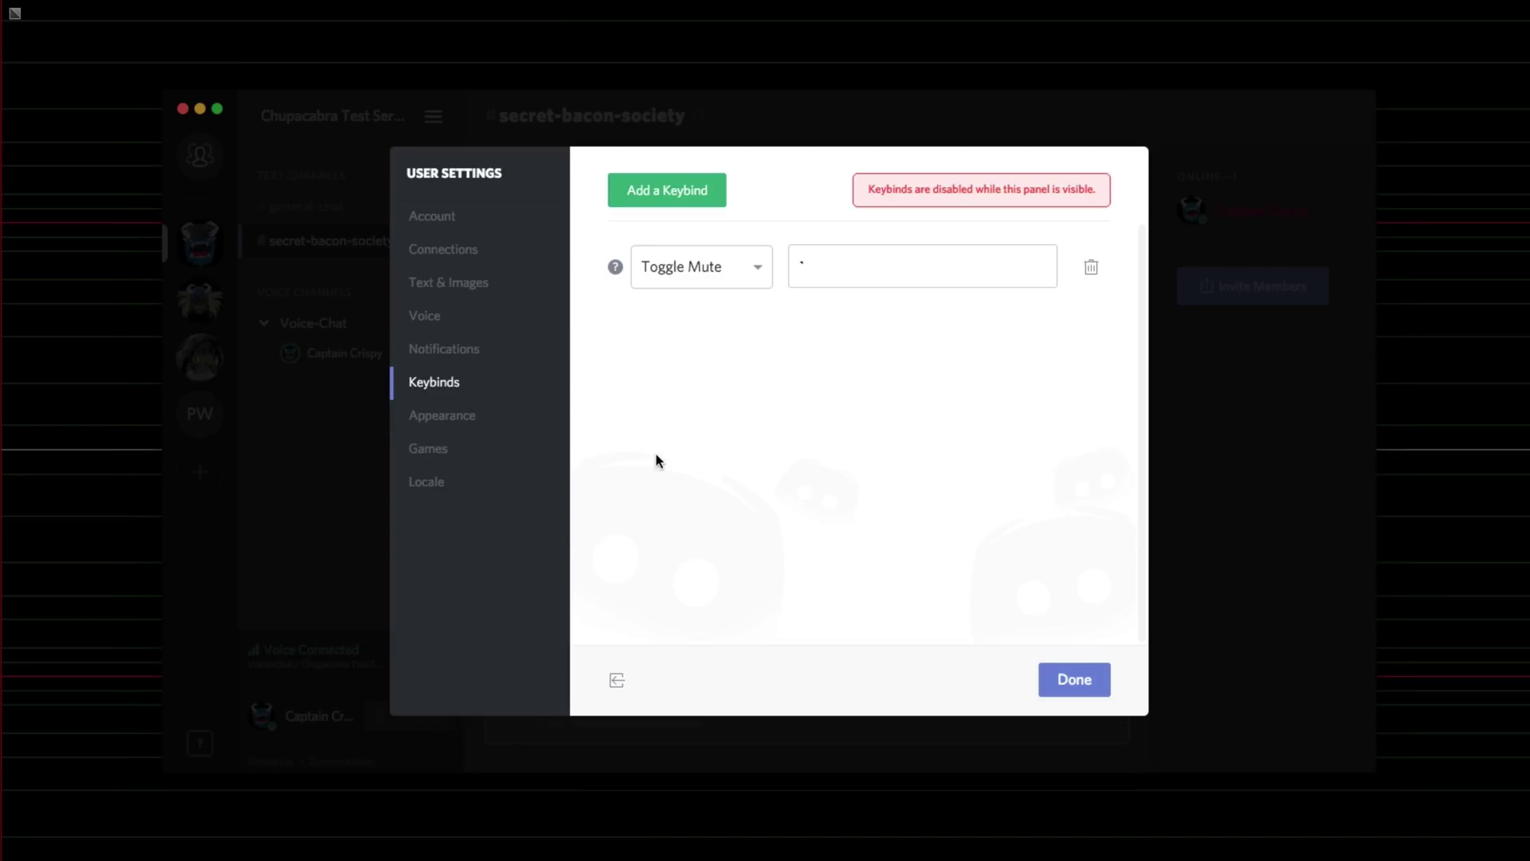
- Try out the Light theme on the server view and switch the appearance back to Dark
click(489, 426)
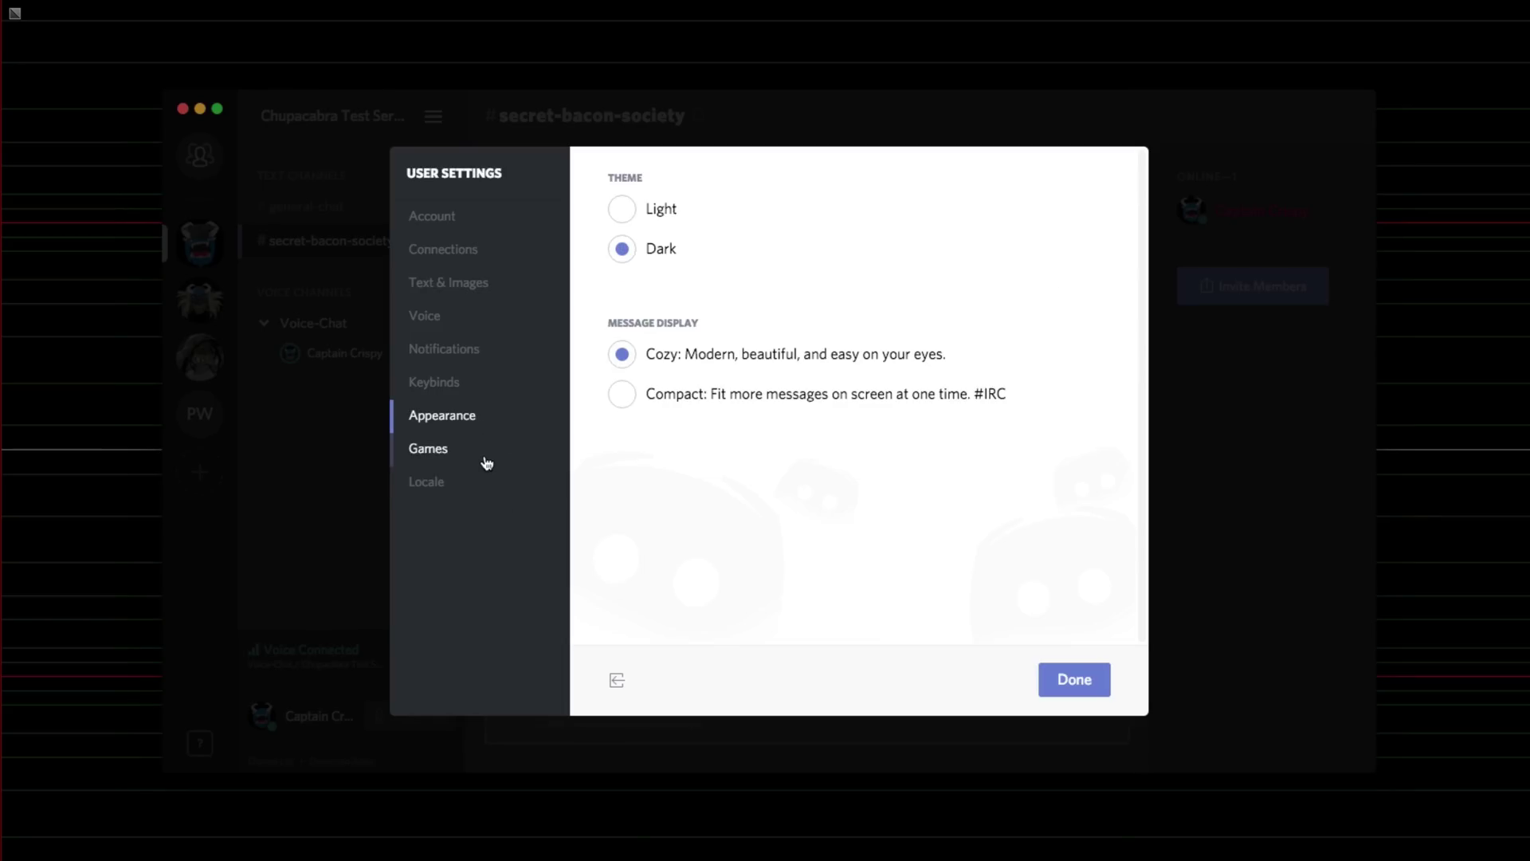
click(622, 210)
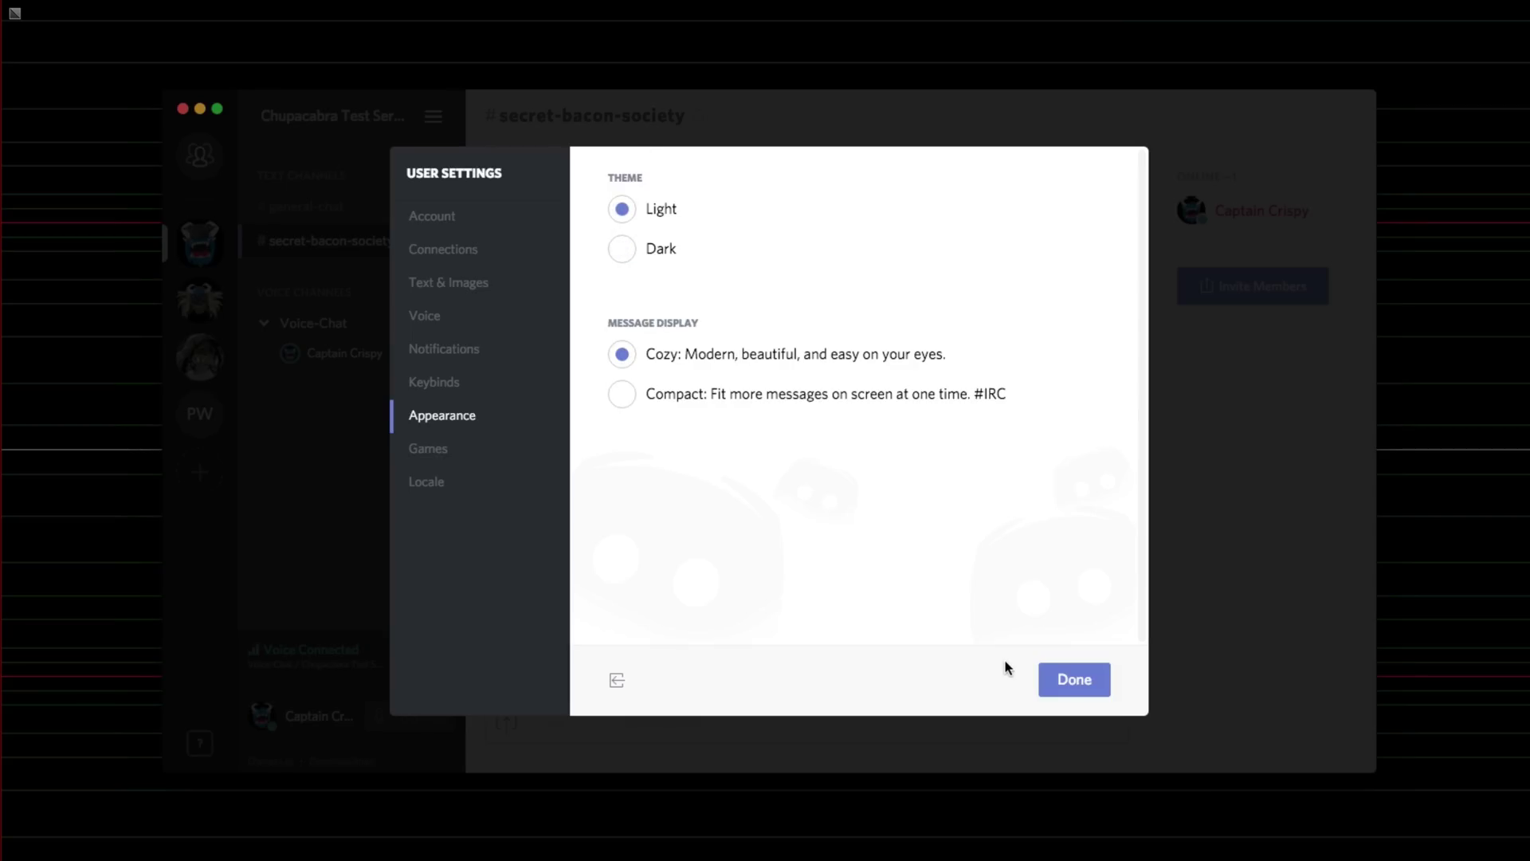
click(1084, 680)
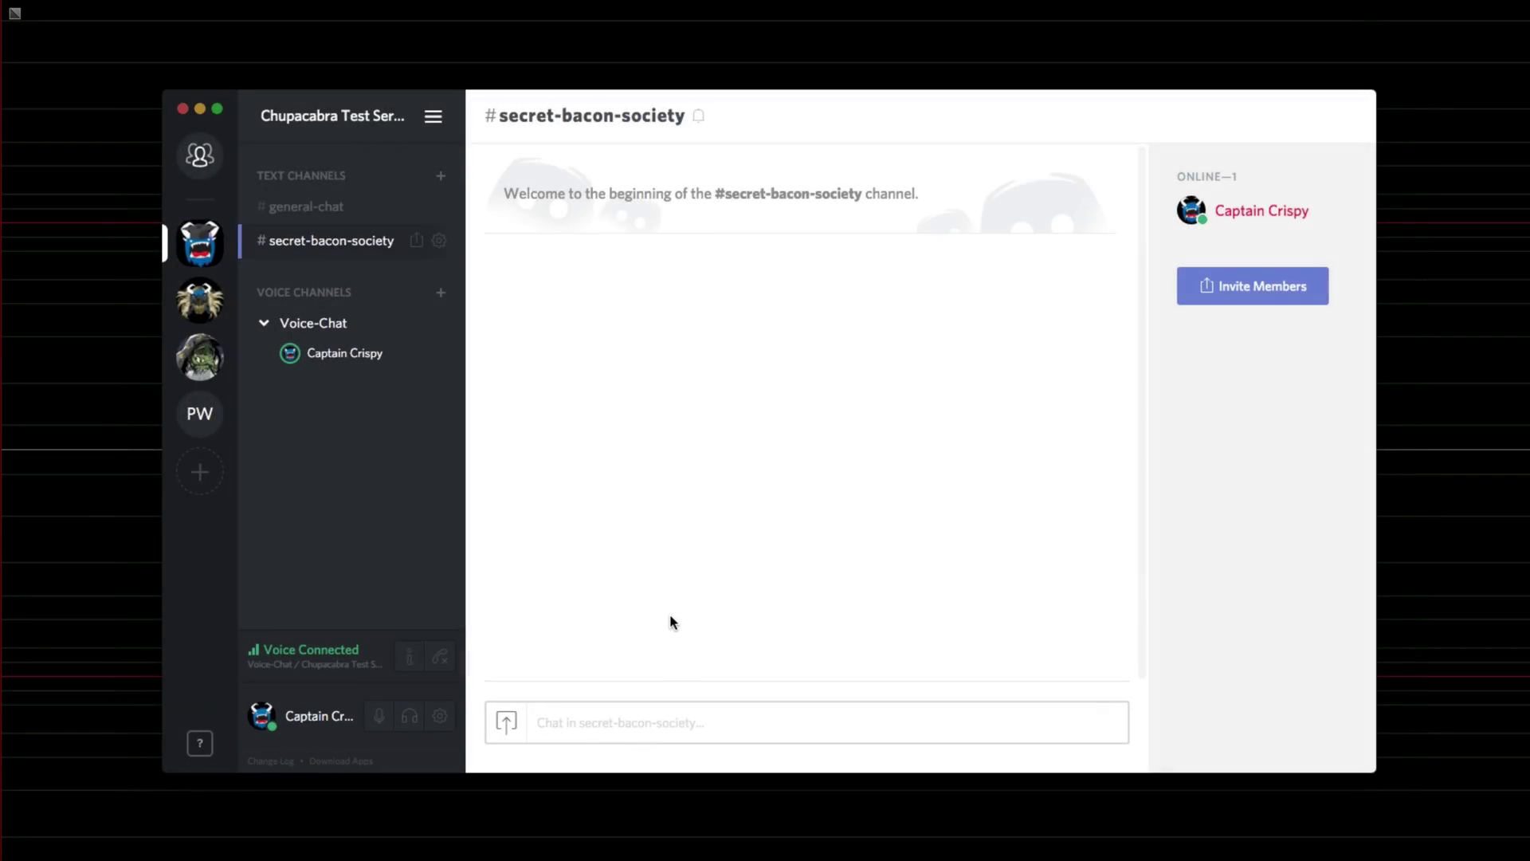
click(440, 716)
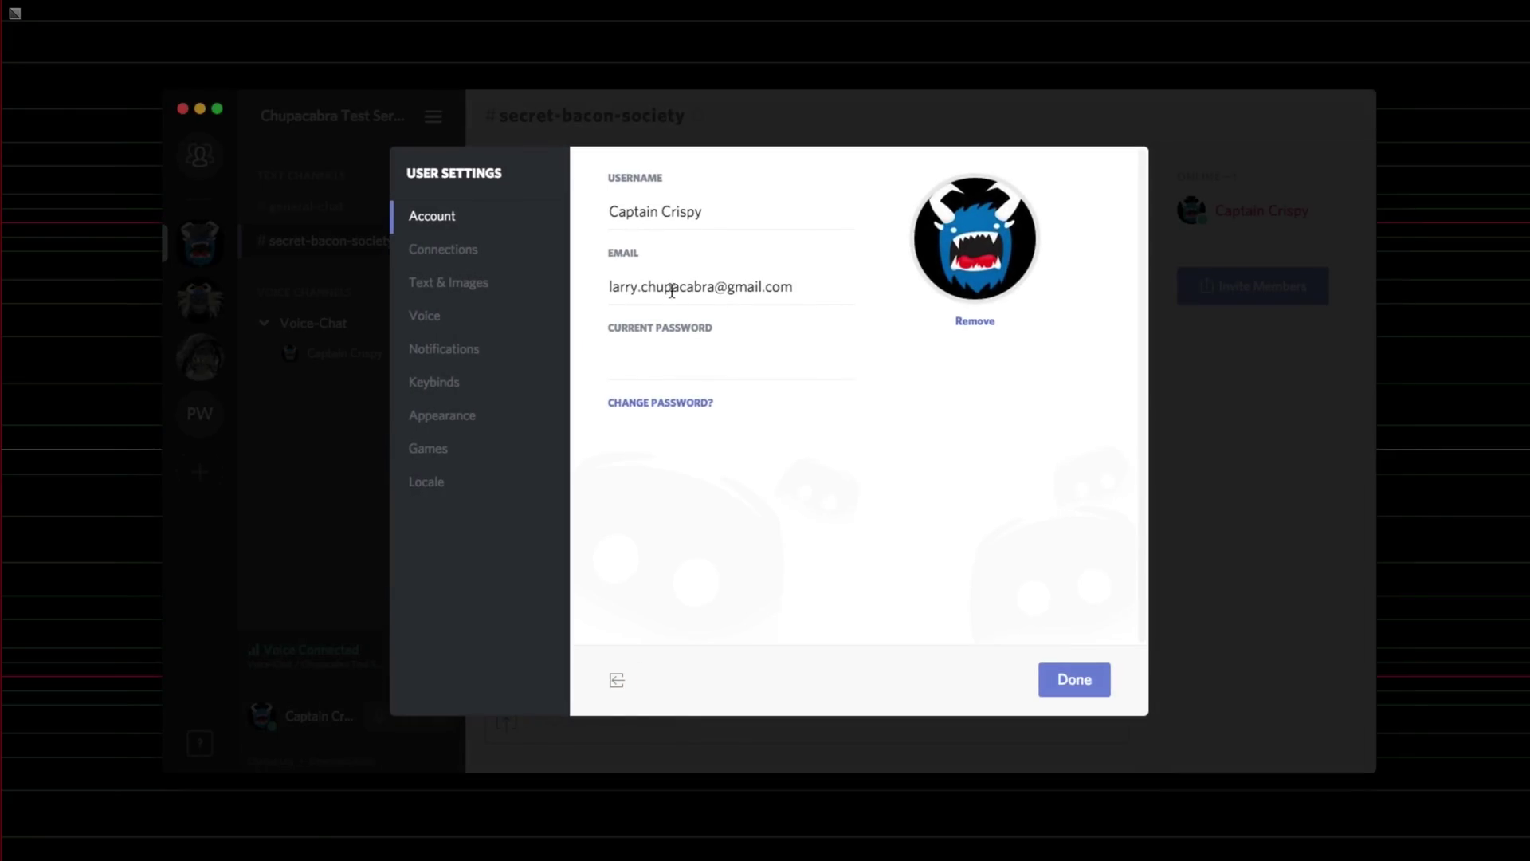
click(618, 249)
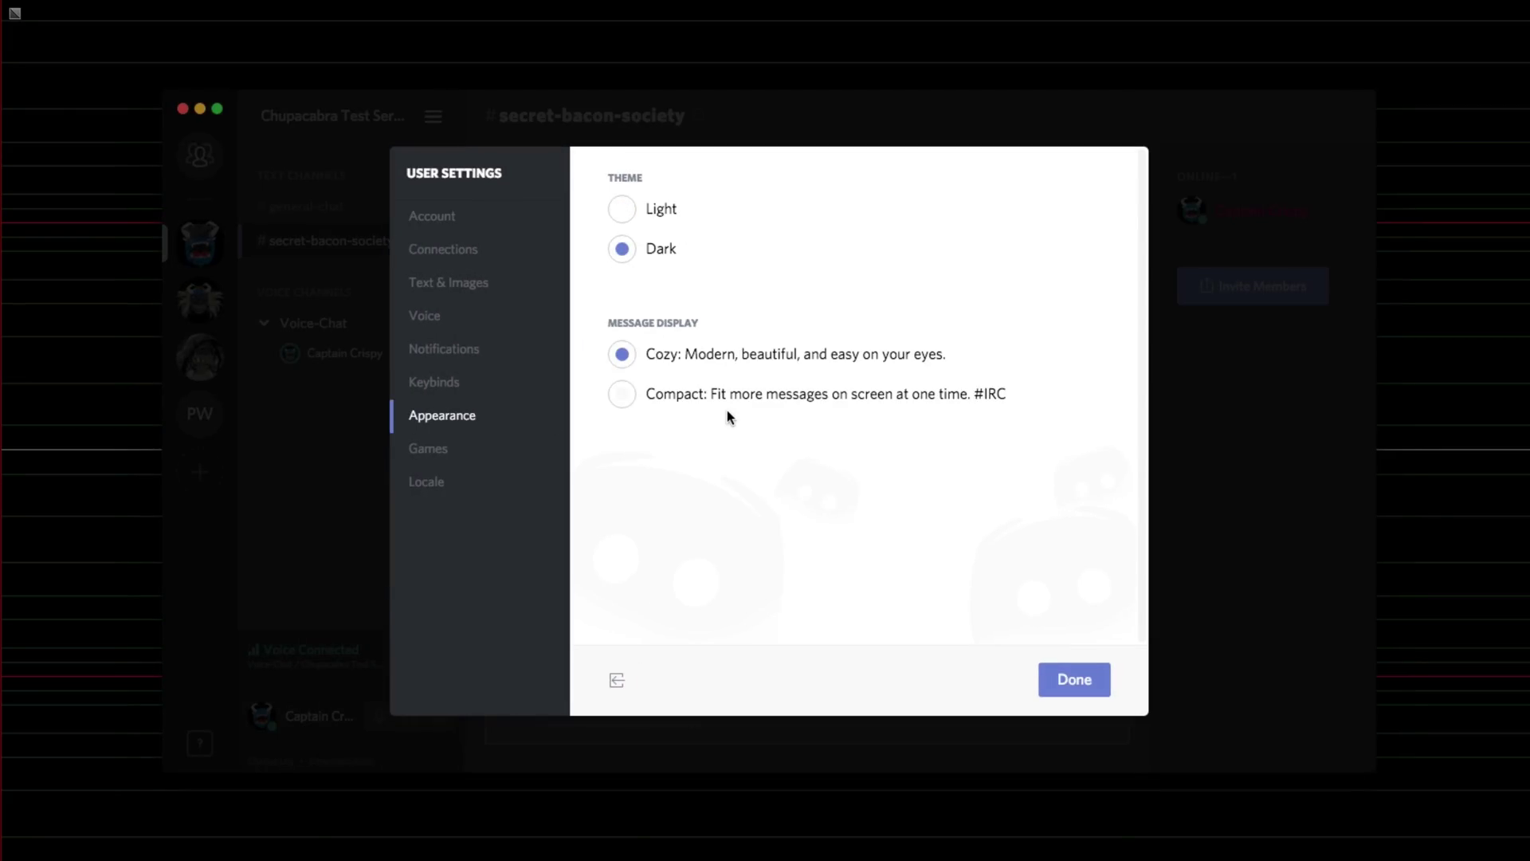
- Try the Compact message display, return to Cozy, and look at the game activity settings before closing the user settings
click(714, 401)
click(652, 368)
click(447, 451)
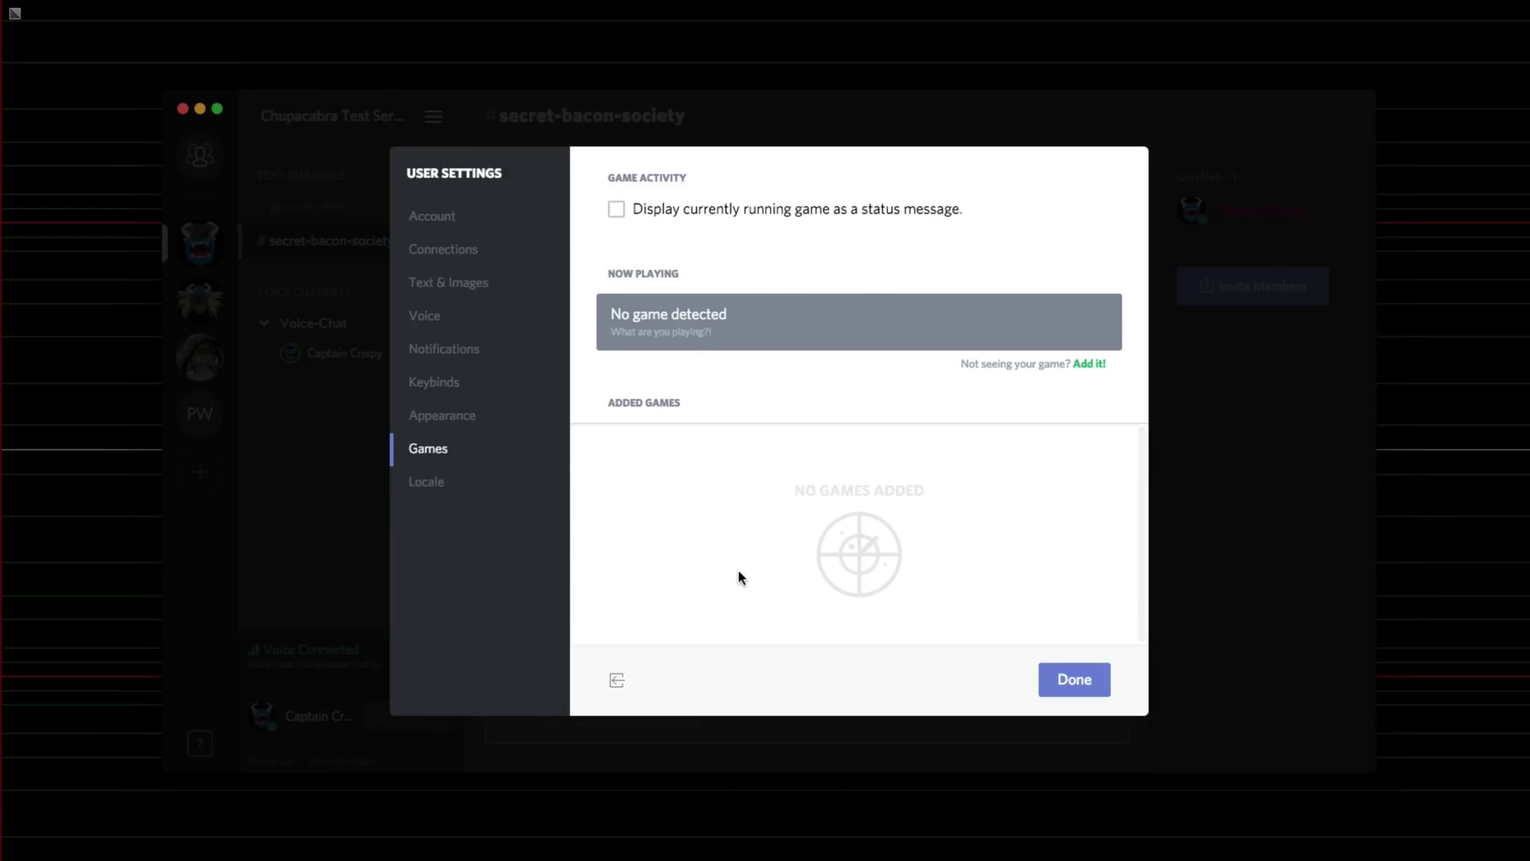
click(1050, 679)
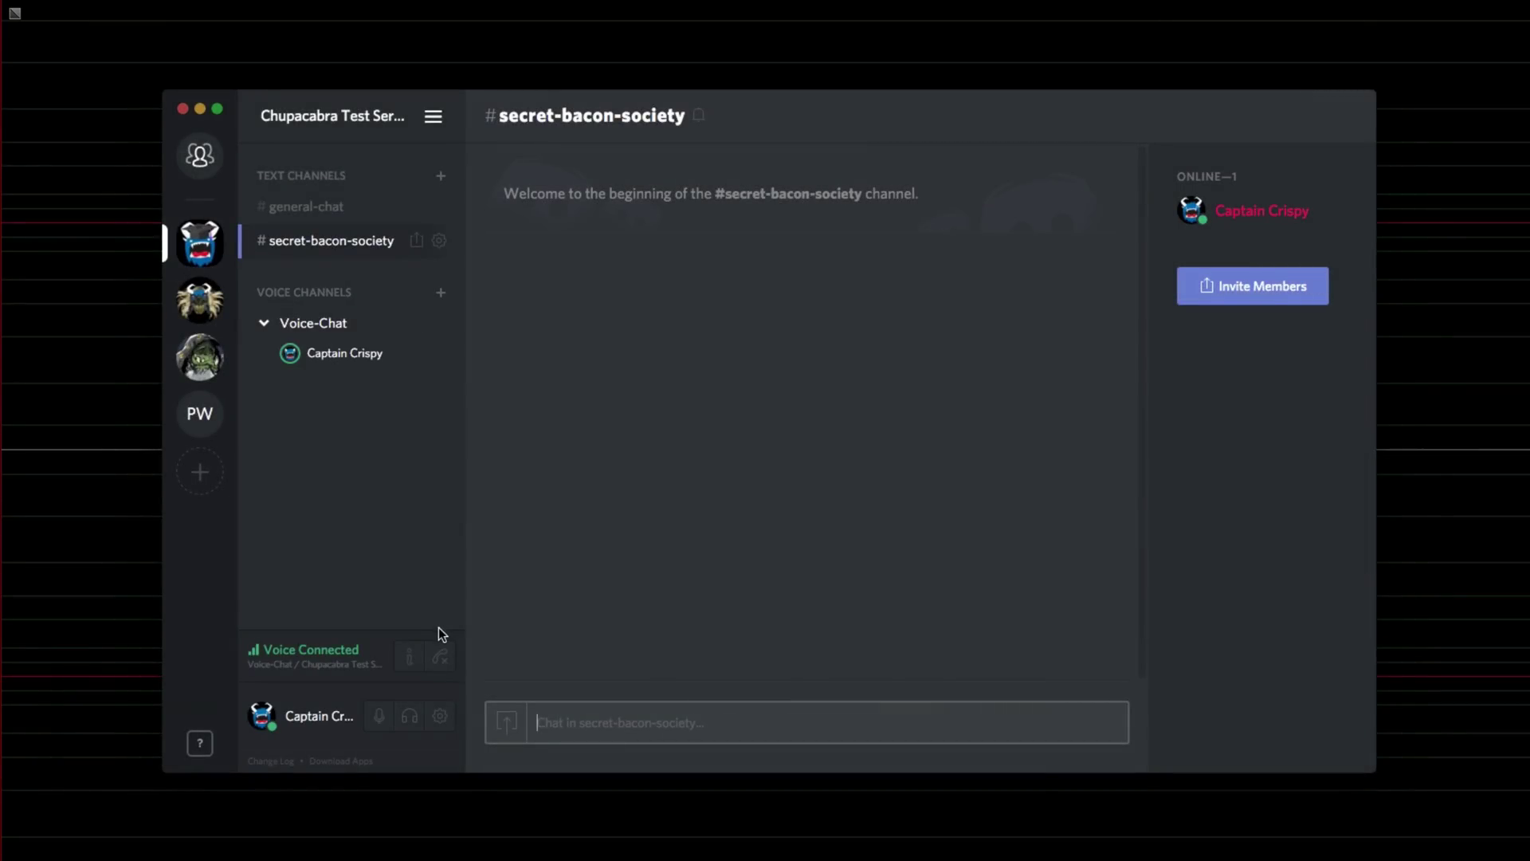
- Disconnect from the Voice-Chat channel and open the Chupacabra's Lair server
click(439, 656)
click(200, 302)
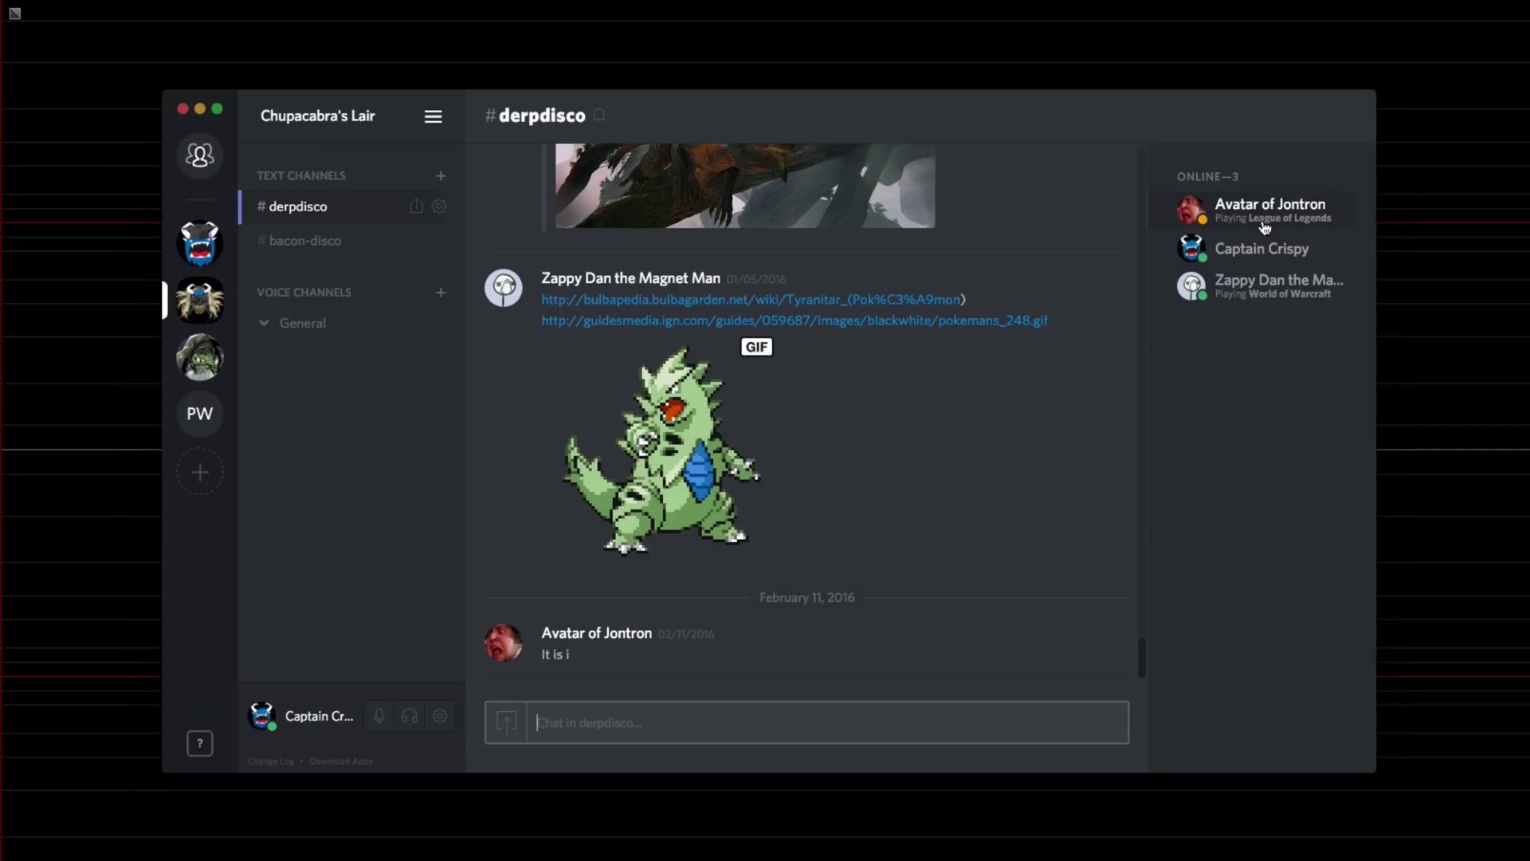
- Review the games, locale and account pages of the user settings, and close them
click(453, 727)
click(504, 442)
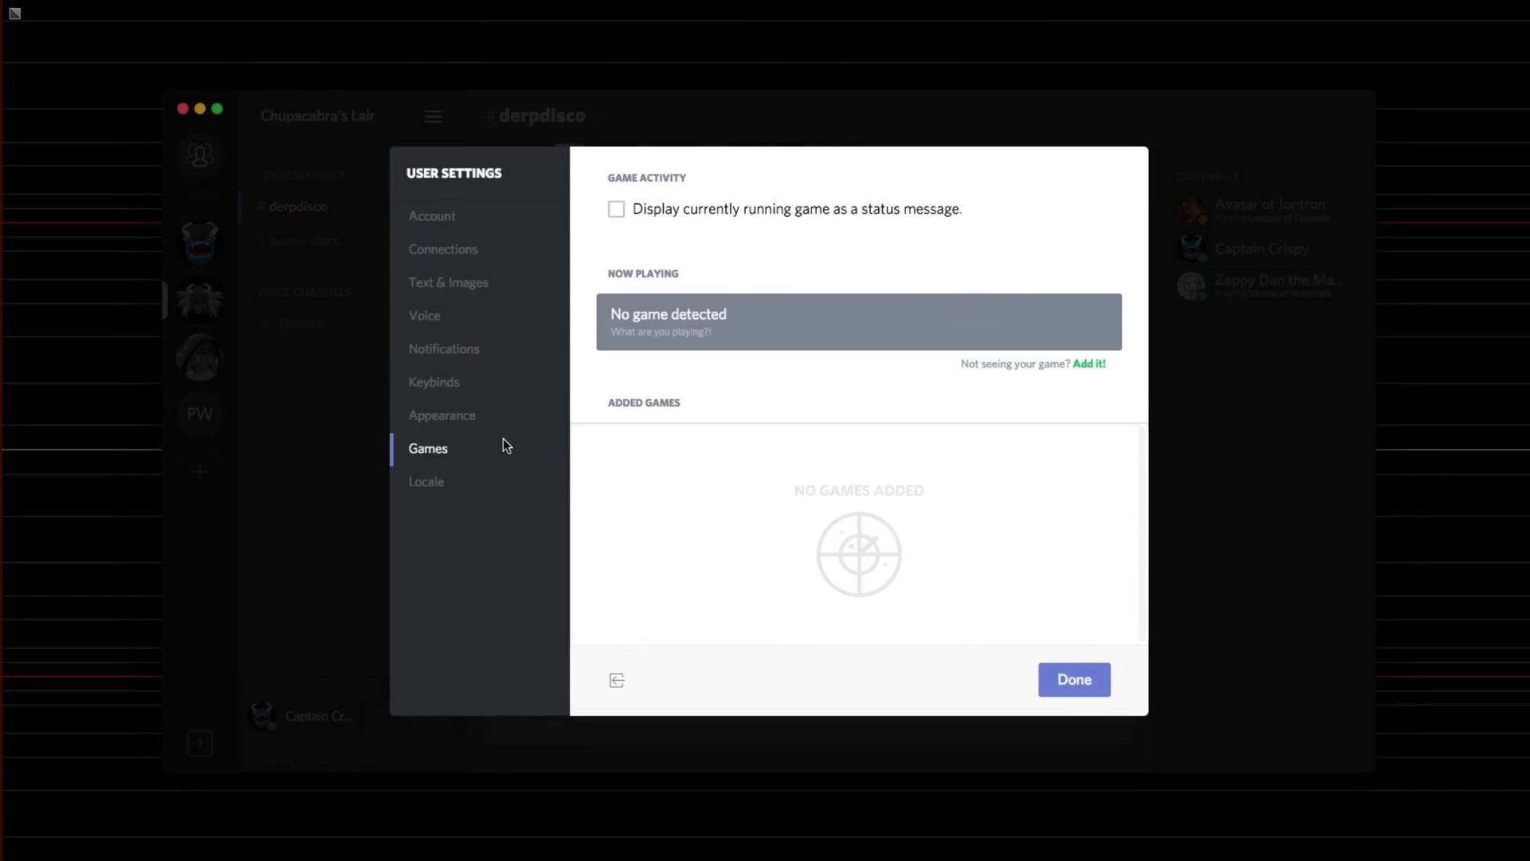
click(506, 483)
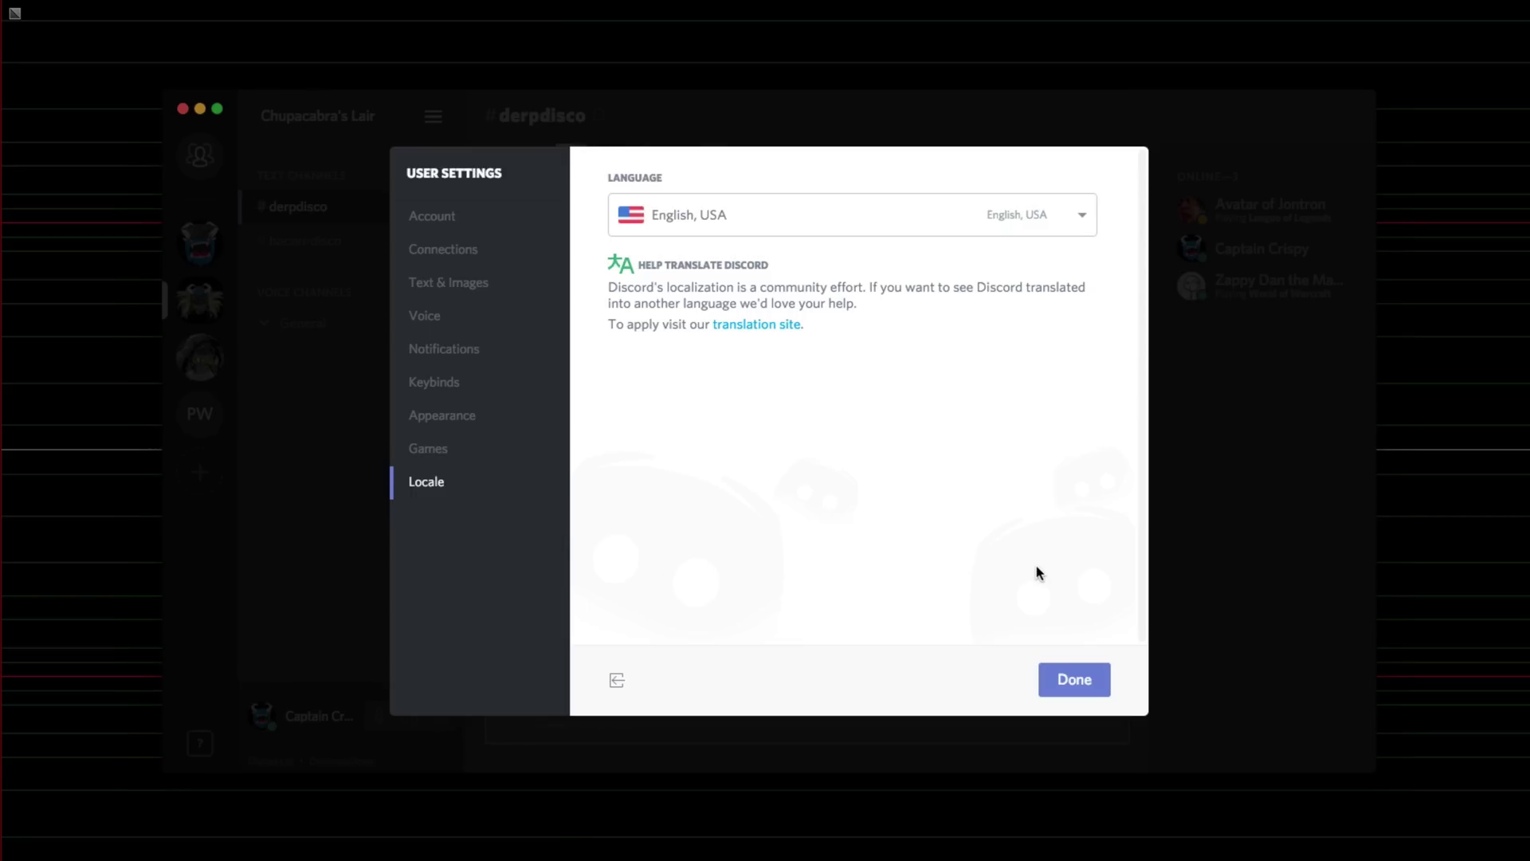
click(500, 215)
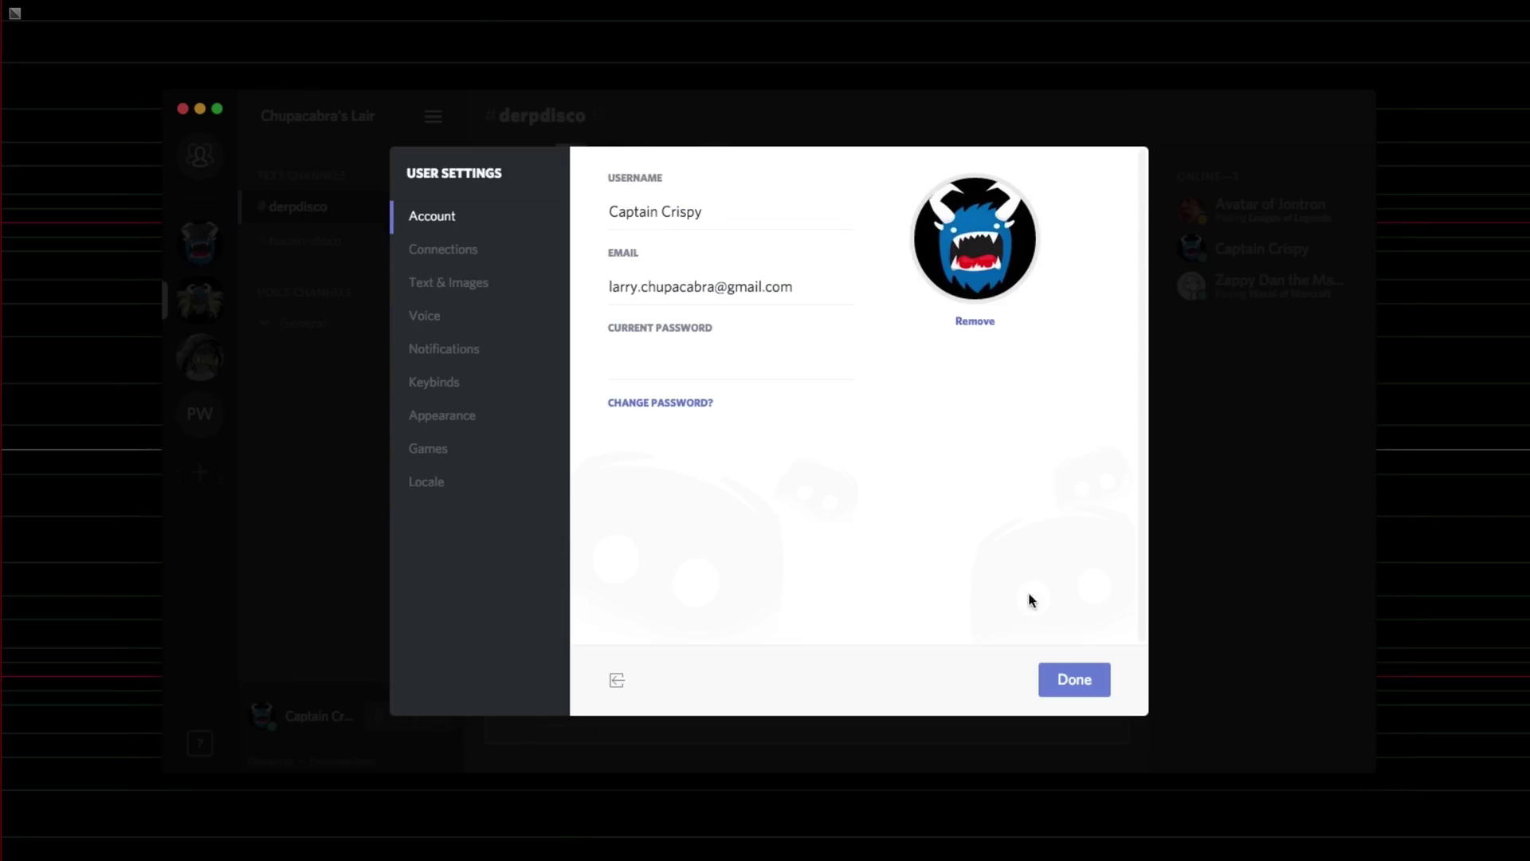
click(1074, 679)
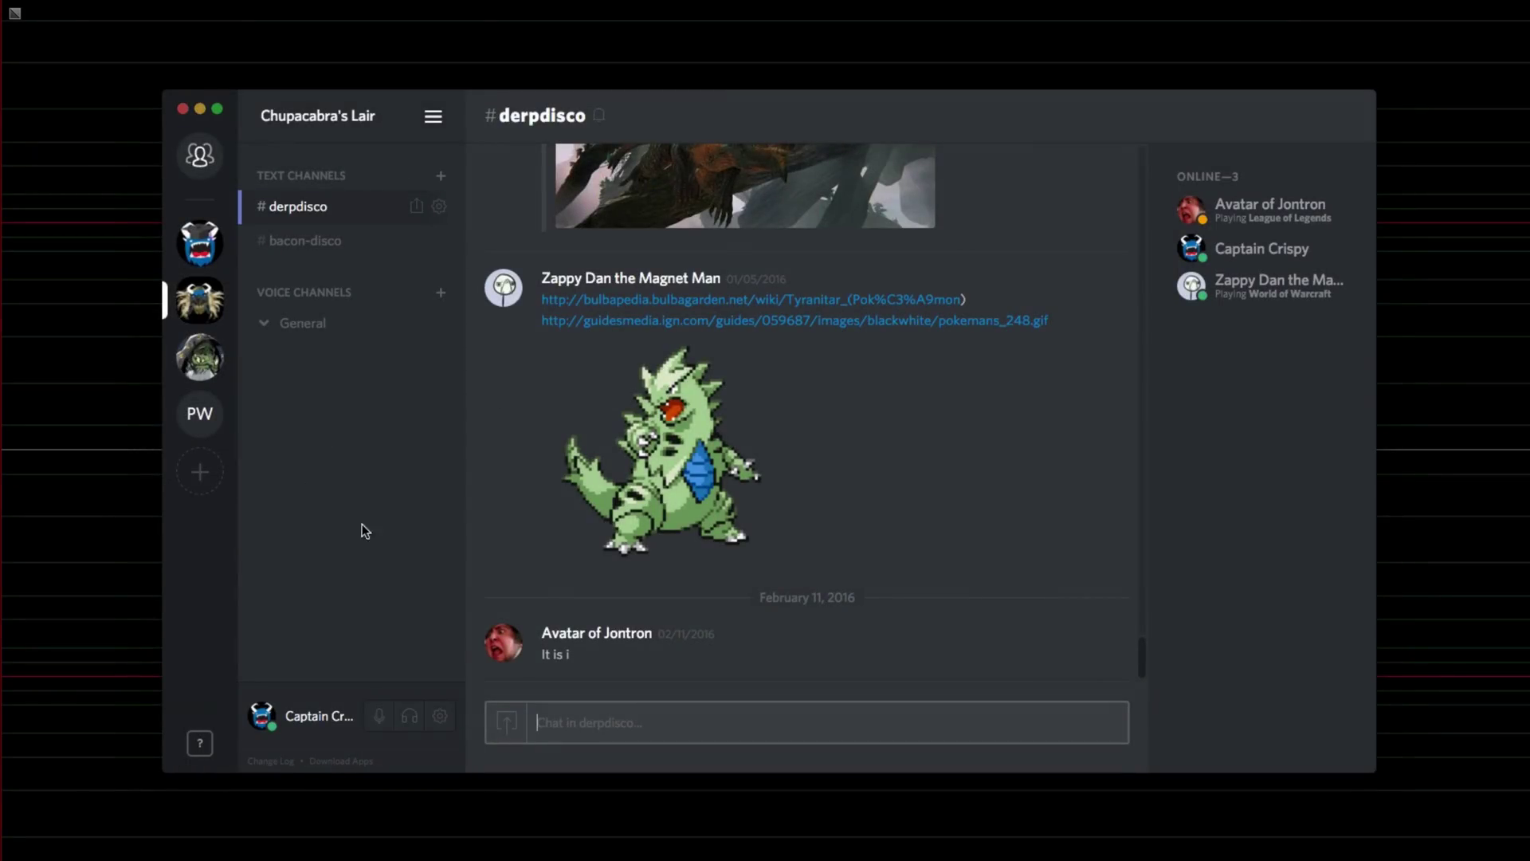
click(440, 715)
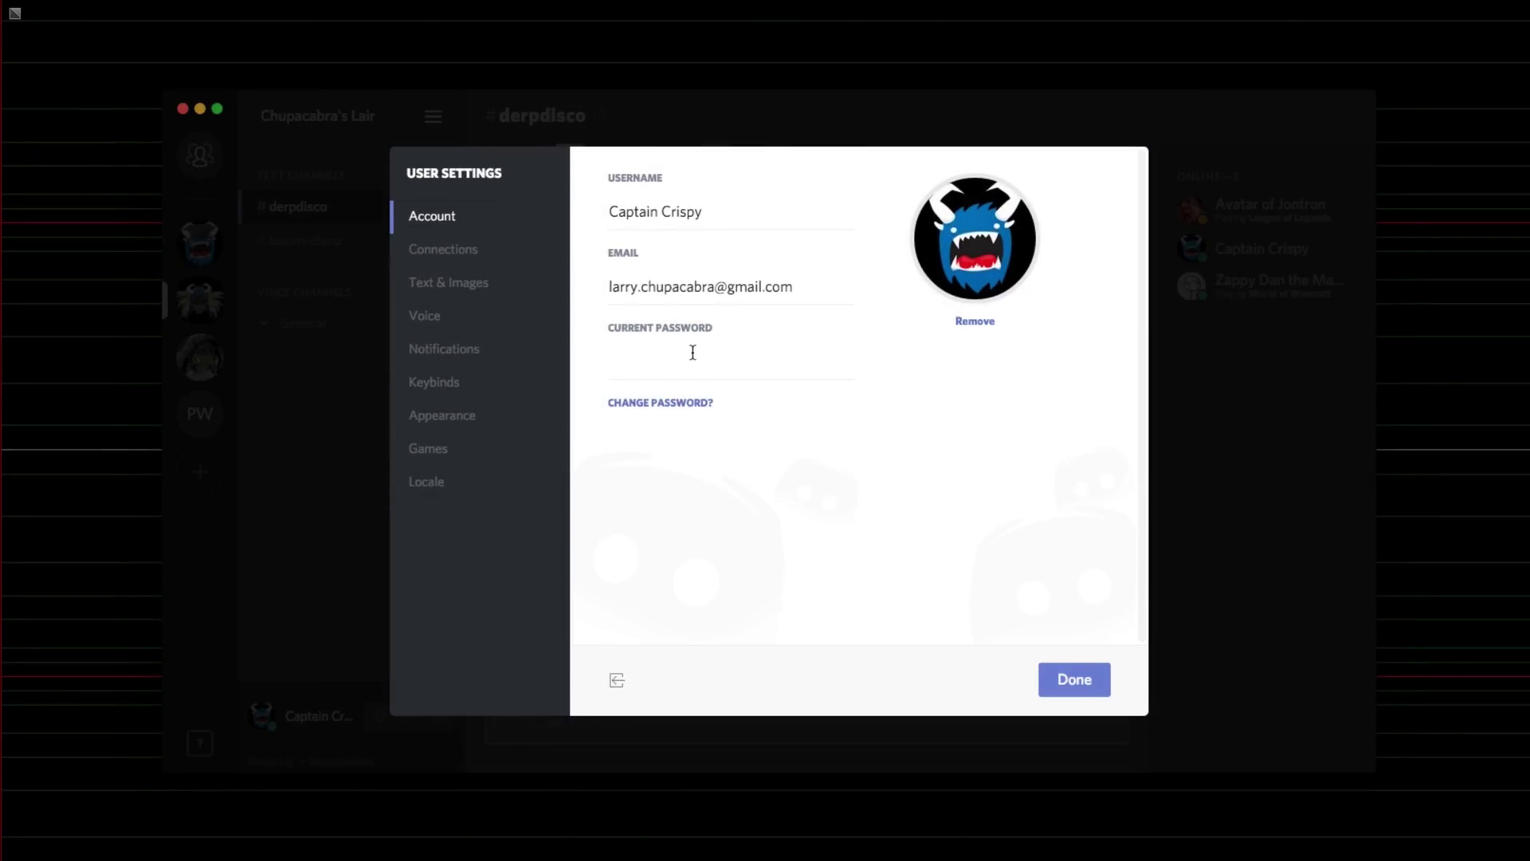
click(1053, 679)
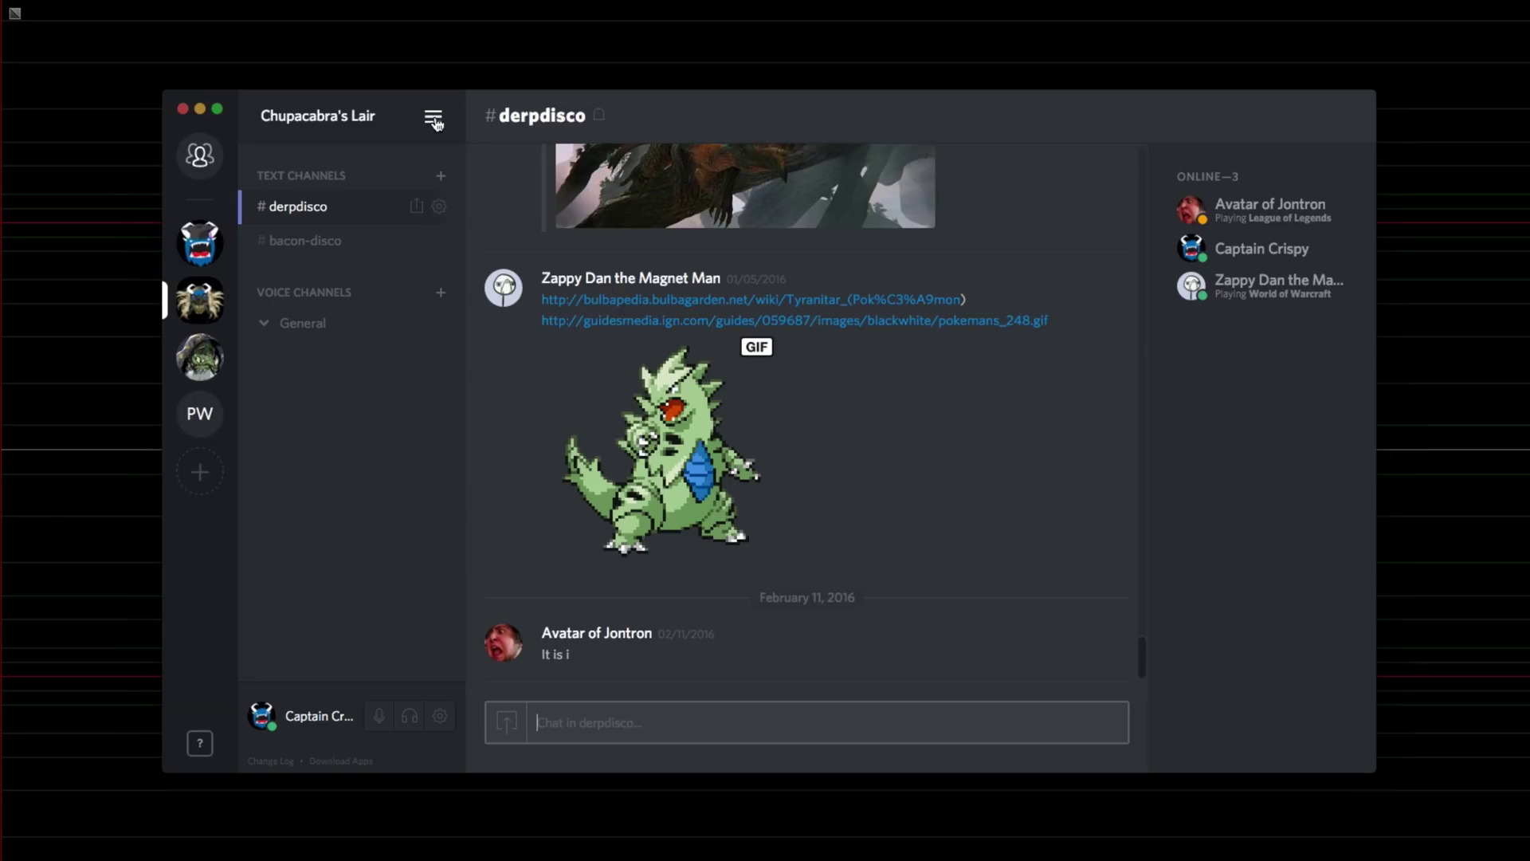
- Inspect the profile and the message, kick and ban options of the member playing World of Warcraft in derpdisco
click(1260, 288)
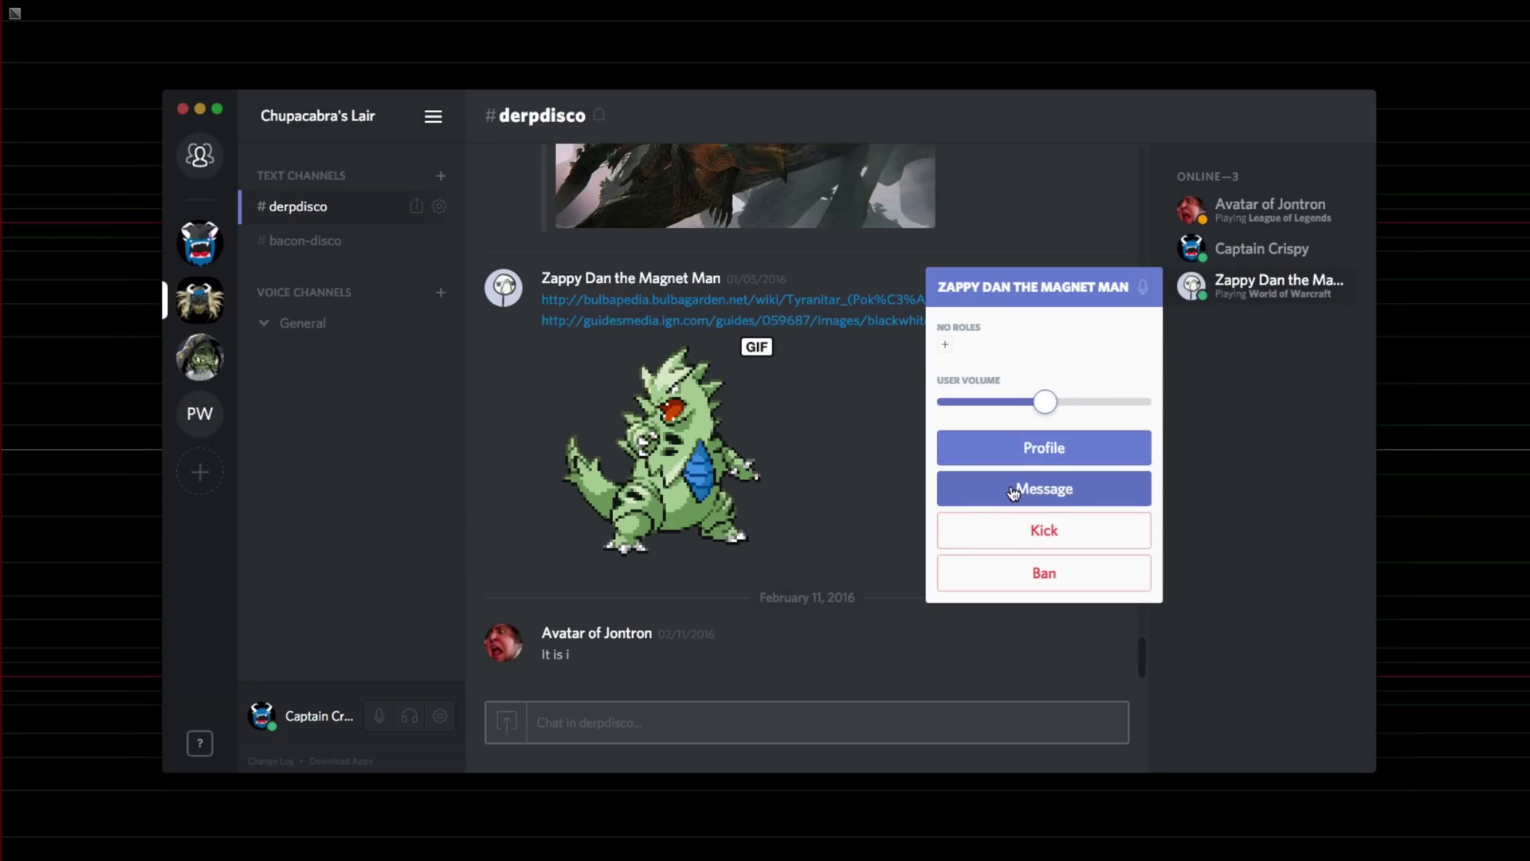
click(1054, 455)
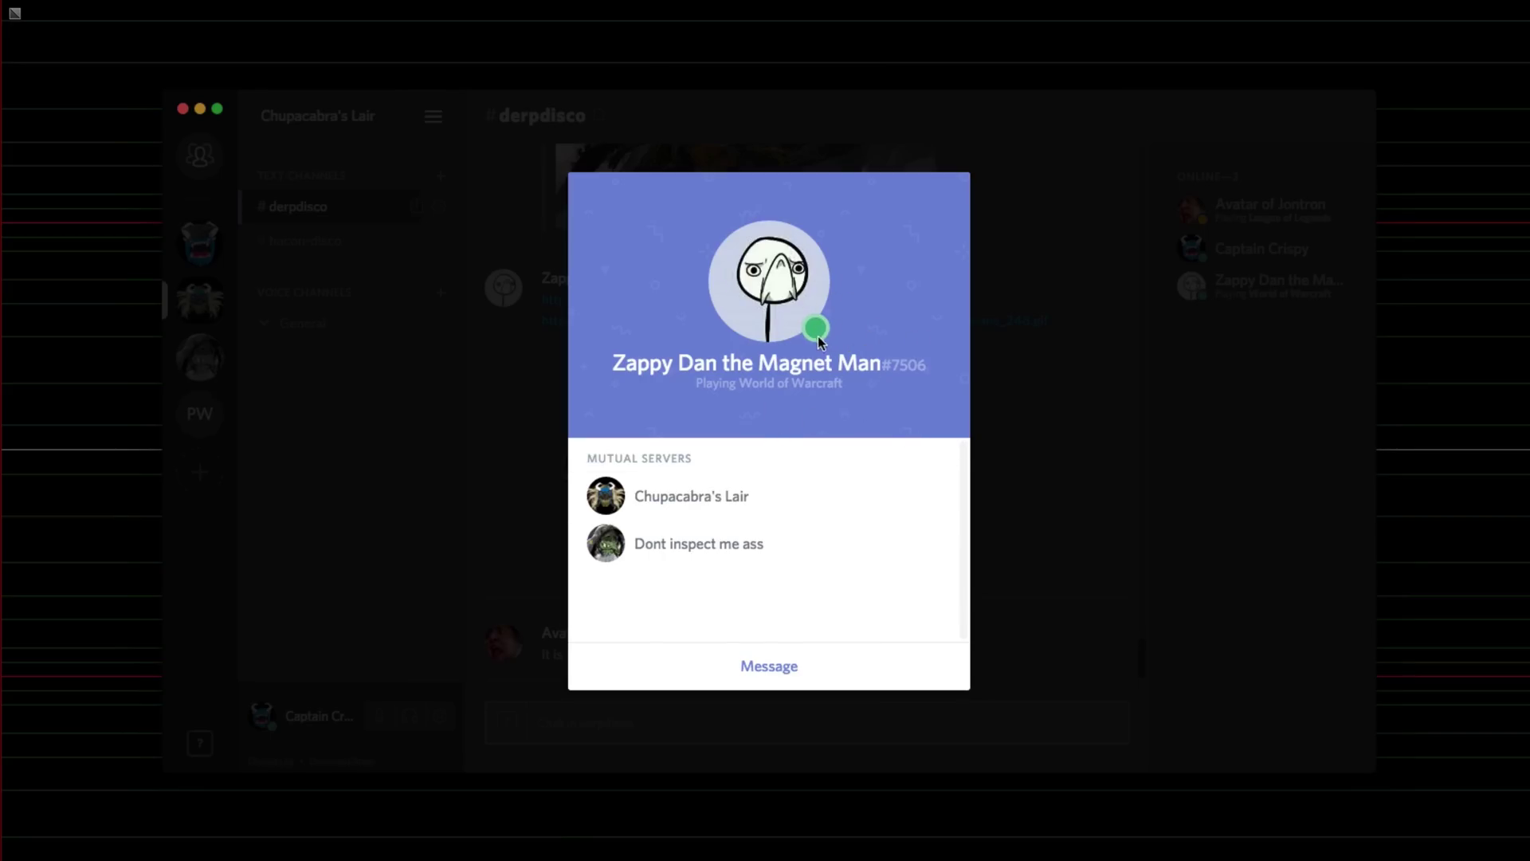
click(1001, 407)
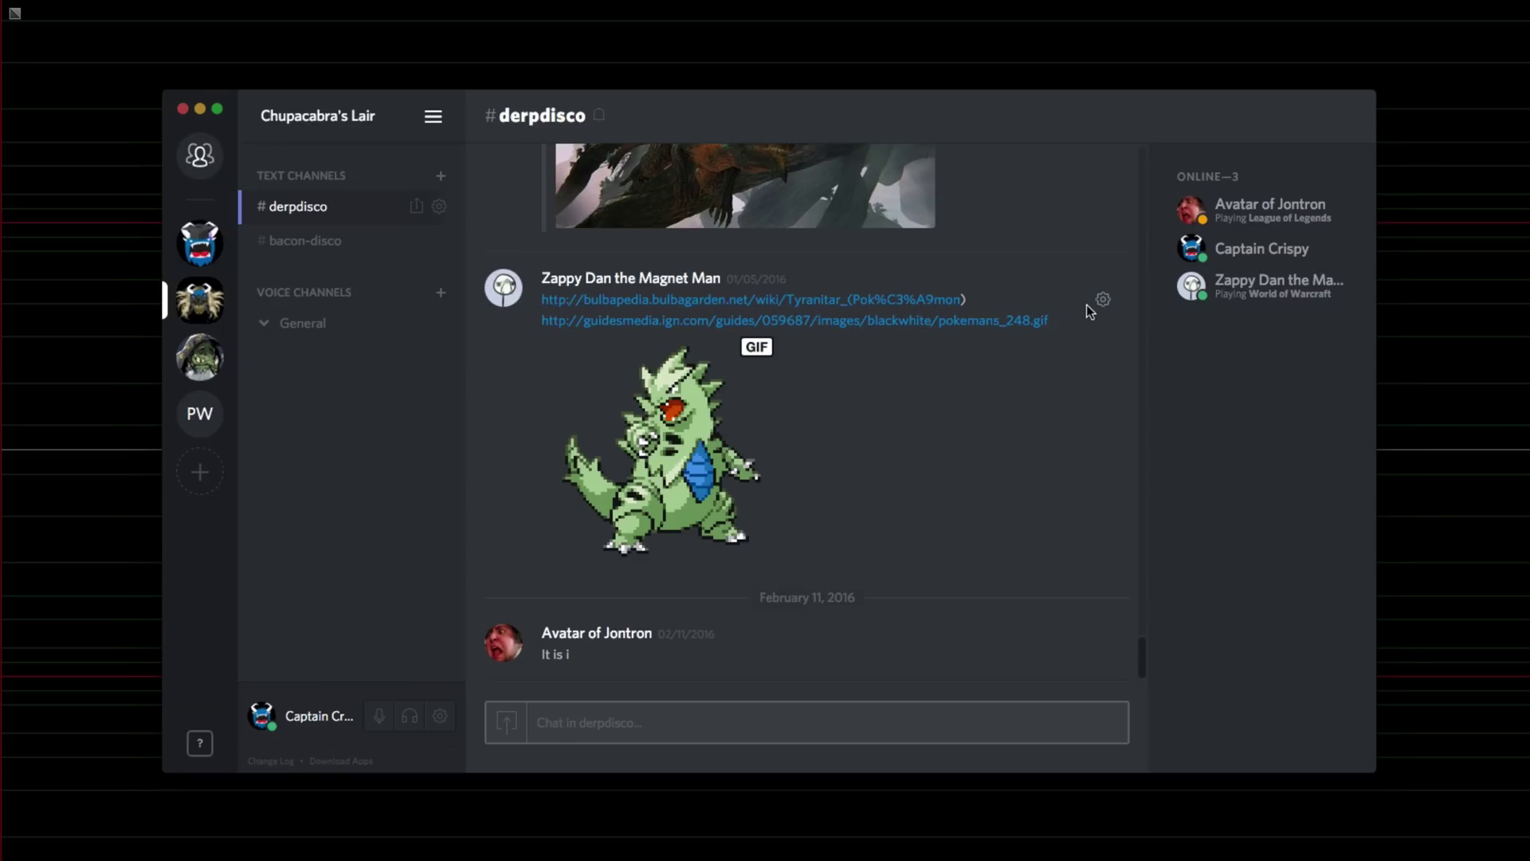
click(701, 281)
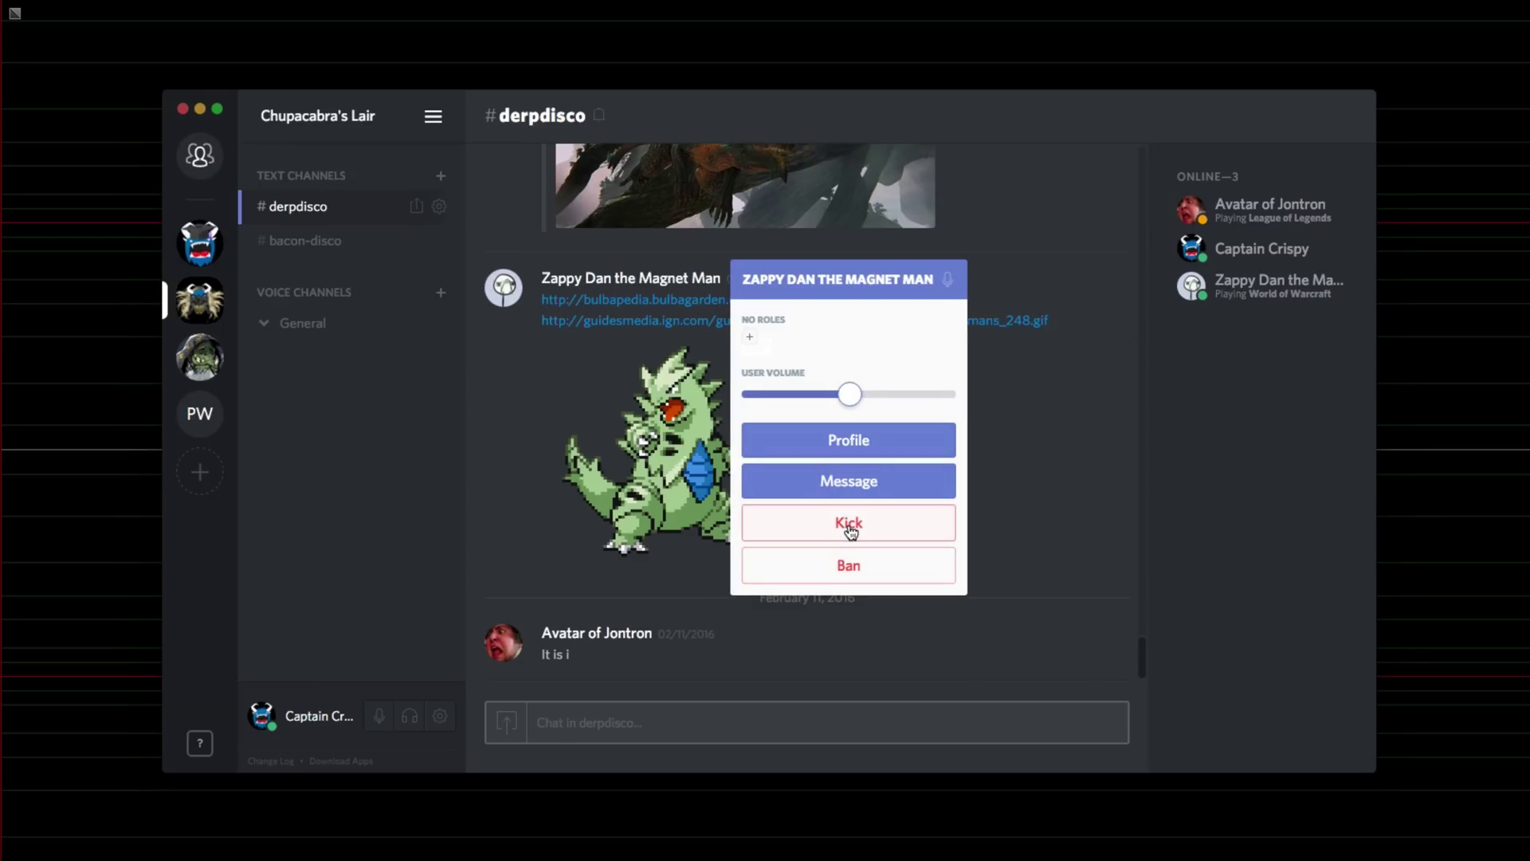
click(1061, 445)
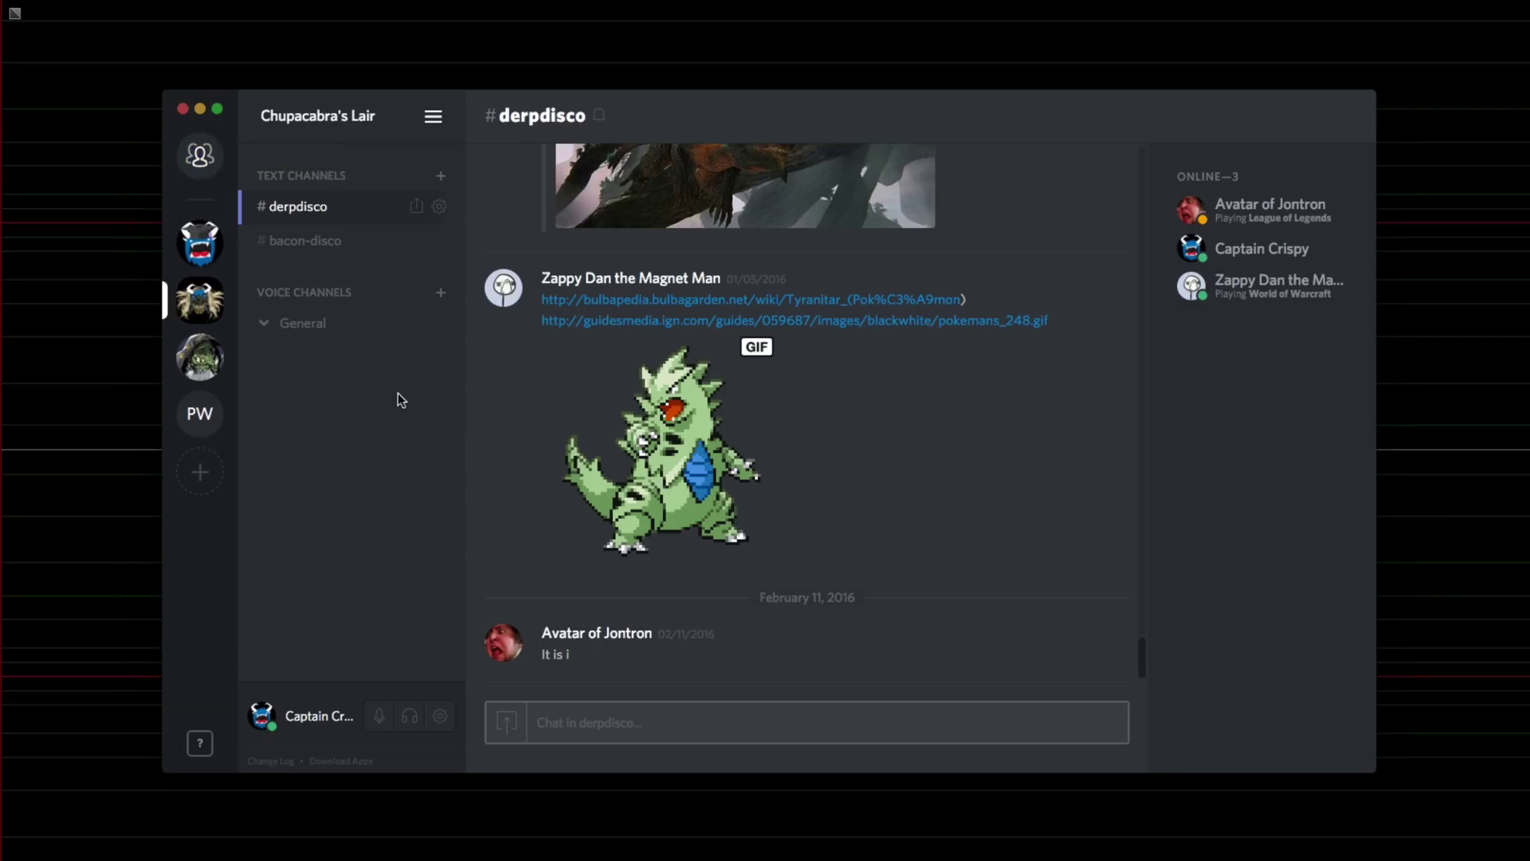
scroll(1072, 309, up, 15)
scroll(1059, 351, up, 10)
scroll(1060, 351, down, 15)
scroll(1060, 351, down, 5)
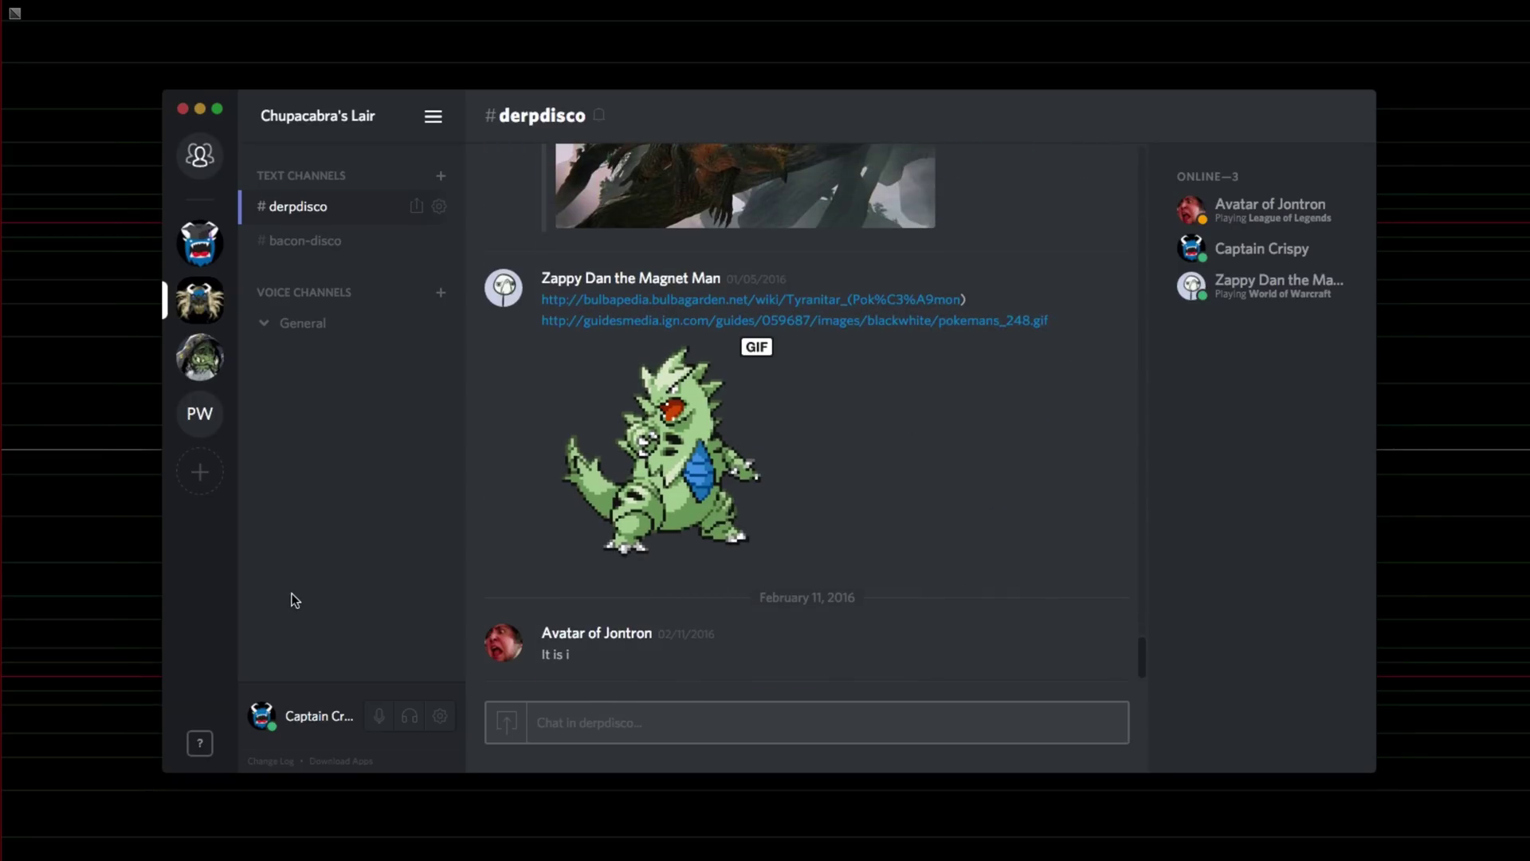